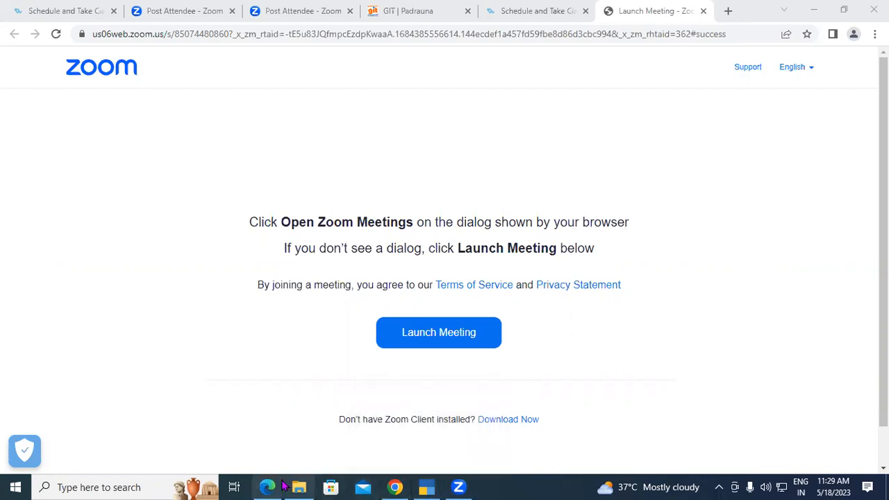
# Switch to the Tally Prime Basic Accounting PDF and examine the Gayatri Computer Pvt Ltd balance sheet as on 31st March 2020
pyautogui.click(286, 453)
pyautogui.scroll(1, 389, 332)
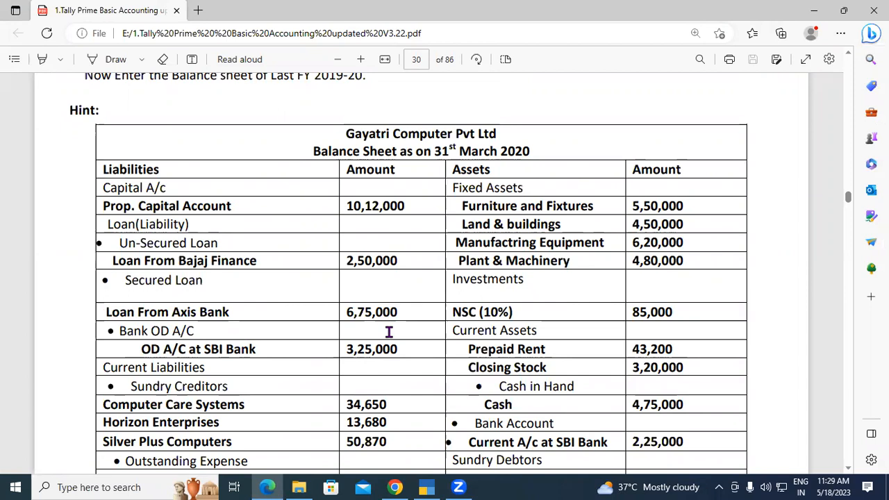
pyautogui.scroll(1, 389, 332)
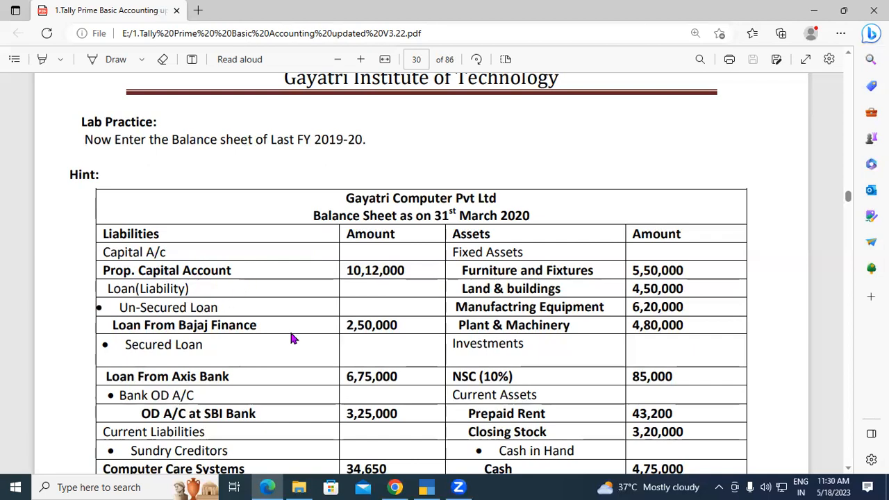
pyautogui.scroll(-1, 291, 333)
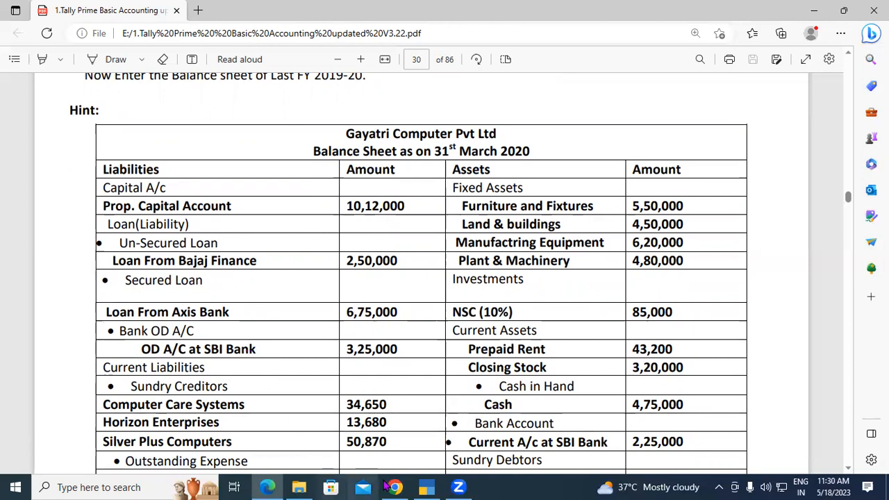
# Switch to TallyPrime and start creating a new ledger master for Gayatri Cumputers Ltd
pyautogui.moveTo(420, 484)
pyautogui.click(417, 463)
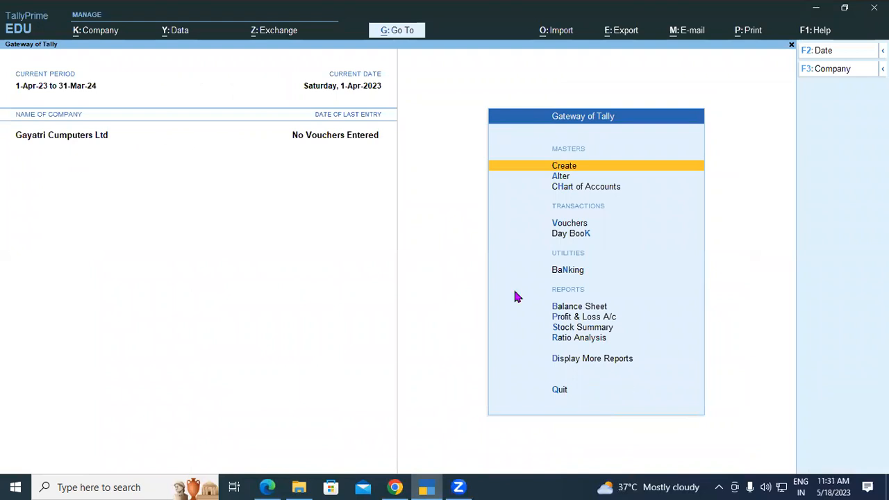
pyautogui.click(569, 309)
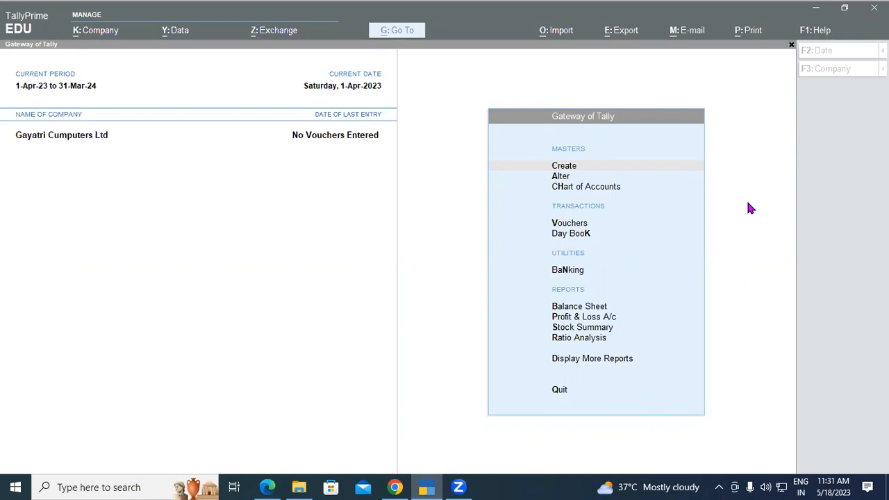
pyautogui.click(562, 167)
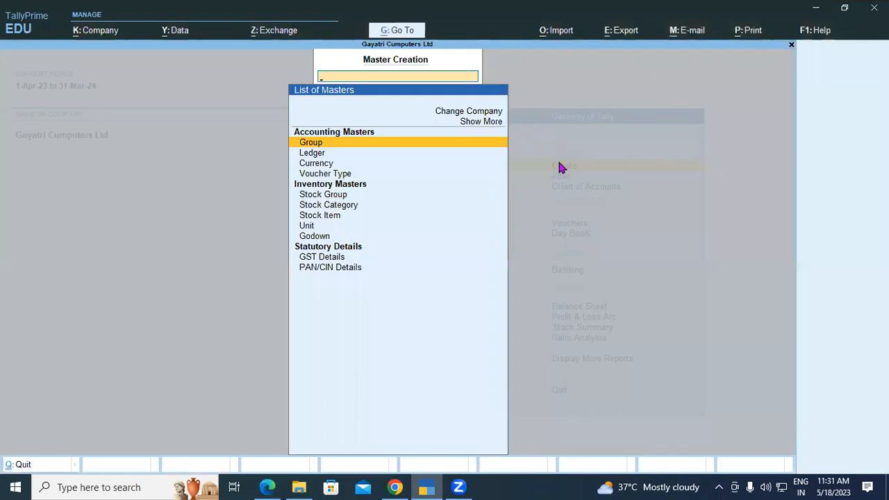
pyautogui.press('Down')
pyautogui.press('Return')
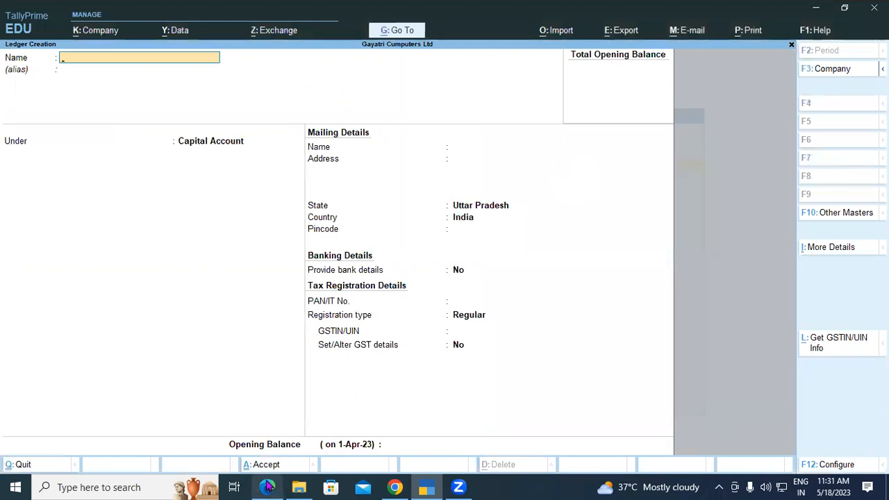
# Check the capital entry in the PDF balance sheet and name the new ledger "Propreitor Capital A/c", leaving its alias empty
pyautogui.moveTo(268, 487)
pyautogui.click(267, 434)
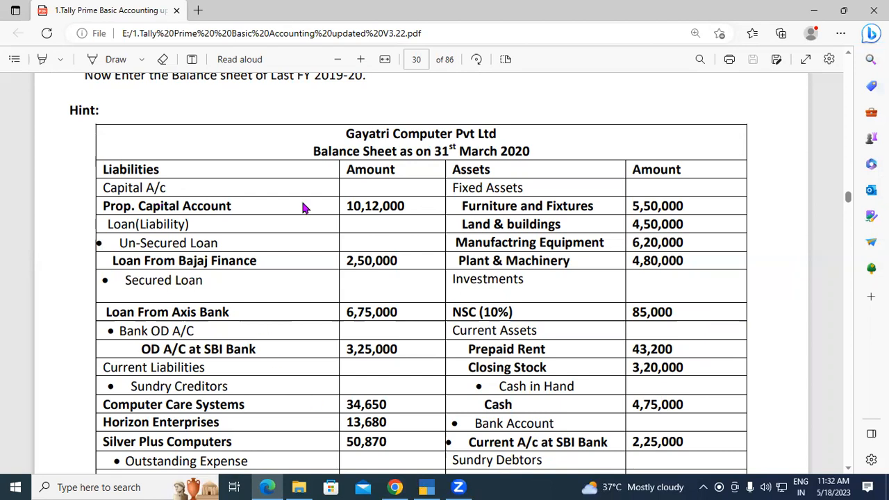
pyautogui.hotkey('alt', 'Tab')
pyautogui.write('o')
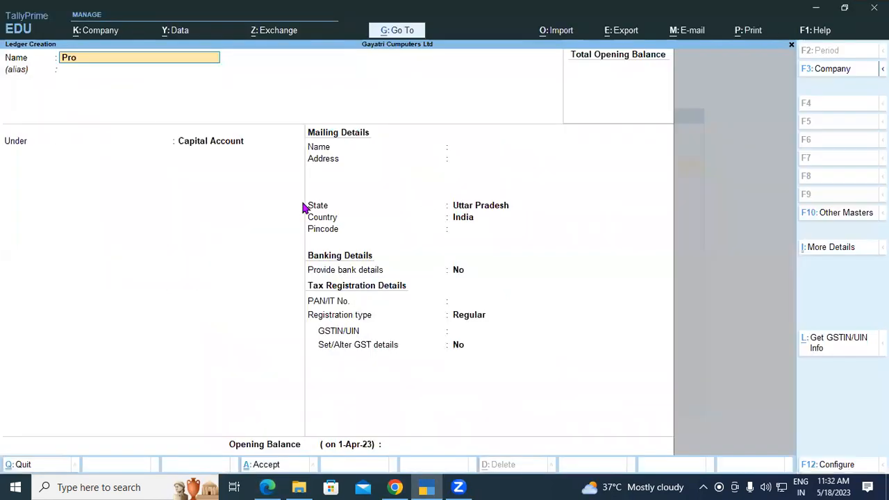
pyautogui.write('preit')
pyautogui.press('BackSpace')
pyautogui.press('BackSpace')
pyautogui.press('BackSpace')
pyautogui.write('ietor Capital a')
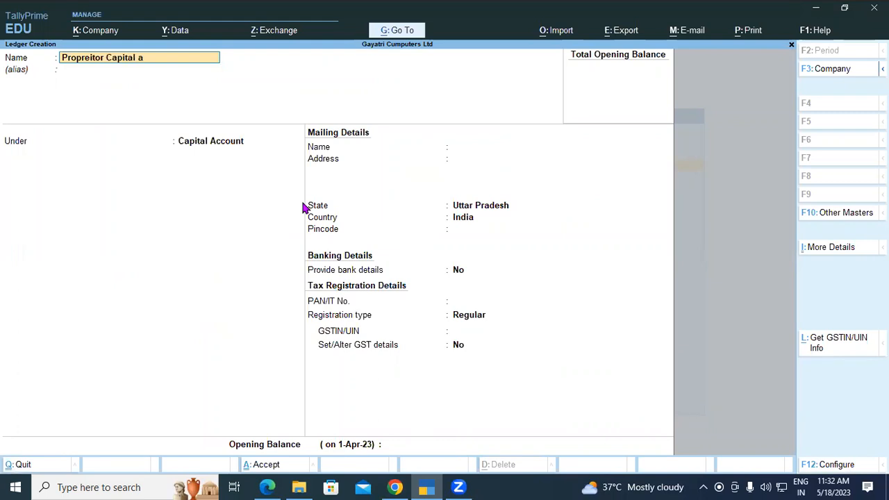
pyautogui.write('*c')
pyautogui.press('BackSpace')
pyautogui.press('BackSpace')
pyautogui.write('/c')
pyautogui.press('Return')
pyautogui.press('Return')
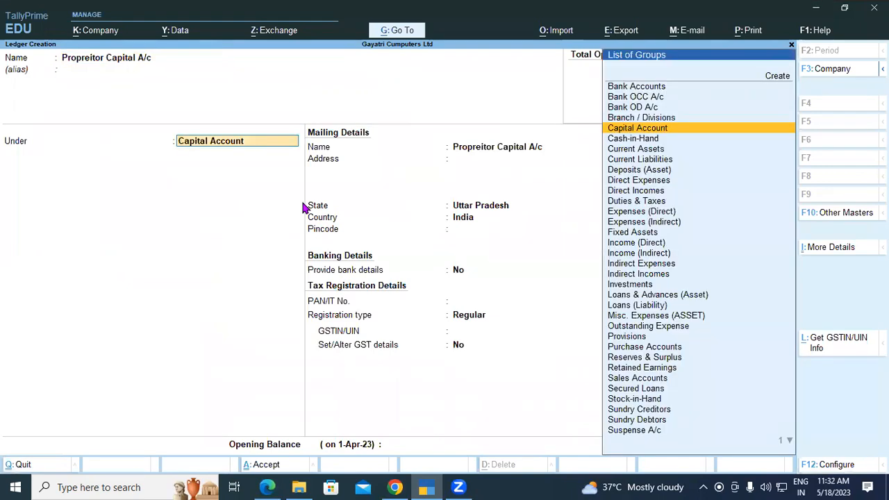
# Place the capital ledger under Capital Account and keep the default mailing, banking and tax registration details
pyautogui.press('Return')
pyautogui.press('Return')
pyautogui.press('Return')
pyautogui.press('Return')
pyautogui.press('Return')
pyautogui.press('Return')
pyautogui.press('Return')
pyautogui.press('Return')
pyautogui.press('Return')
pyautogui.press('Return')
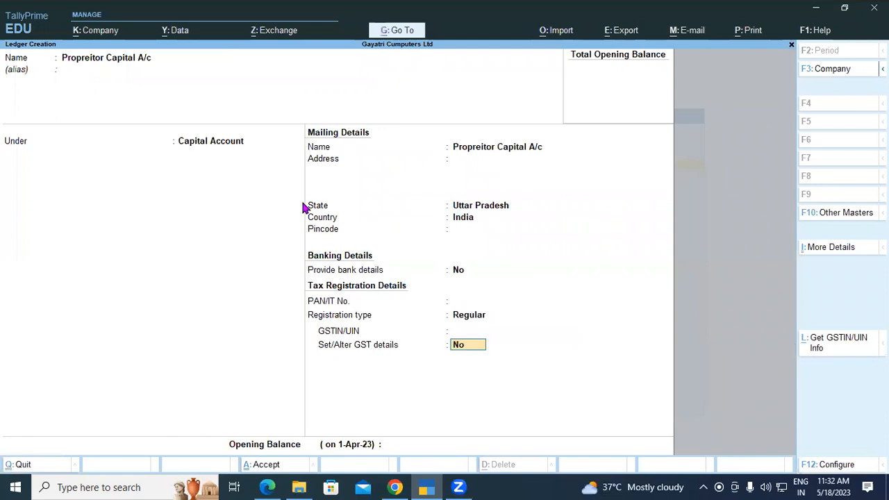
pyautogui.press('Return')
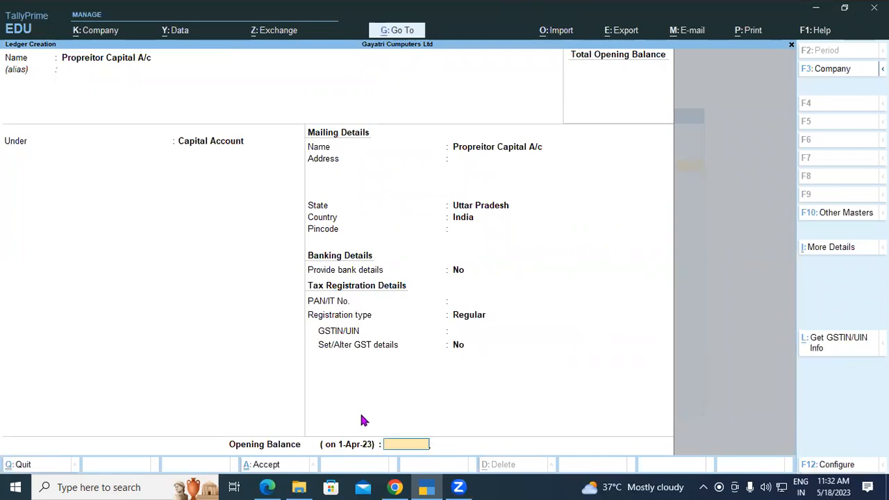
# Set the capital ledger's opening balance to the PDF's amount of 10,12,000 Cr and save the ledger
pyautogui.click(267, 487)
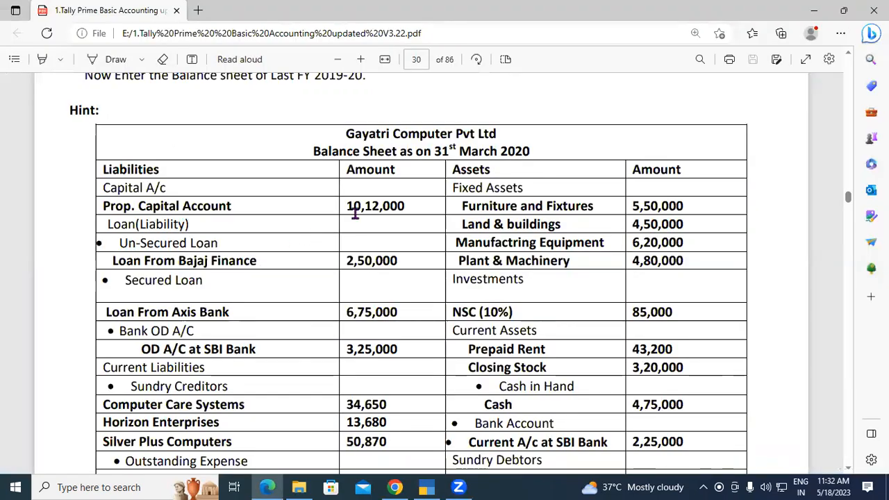
pyautogui.moveTo(354, 206); pyautogui.dragTo(381, 214)
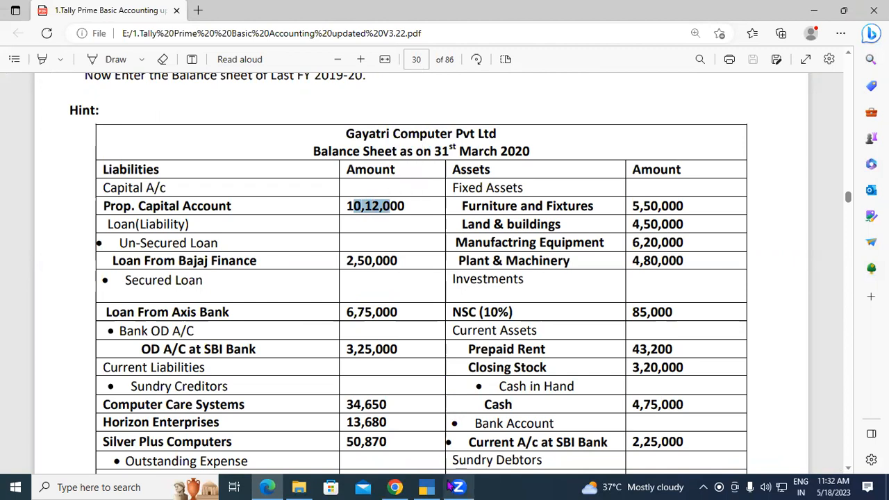
pyautogui.click(426, 487)
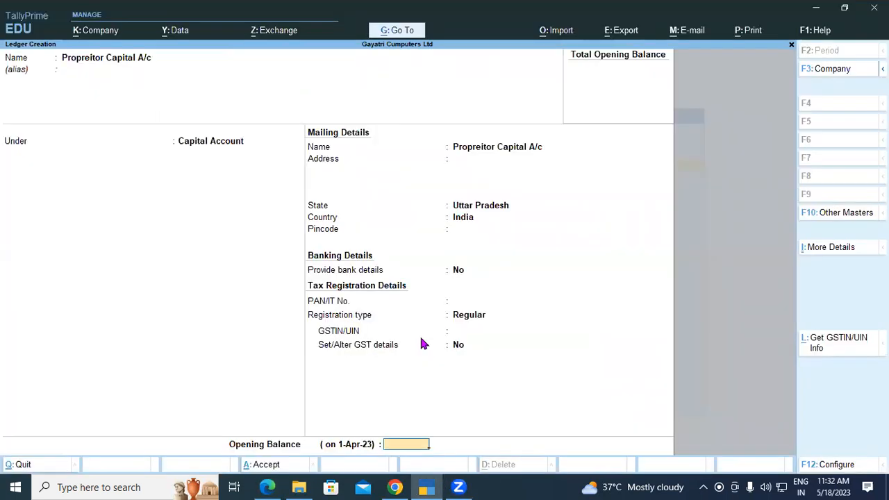
pyautogui.write('10,12,0')
pyautogui.write('000')
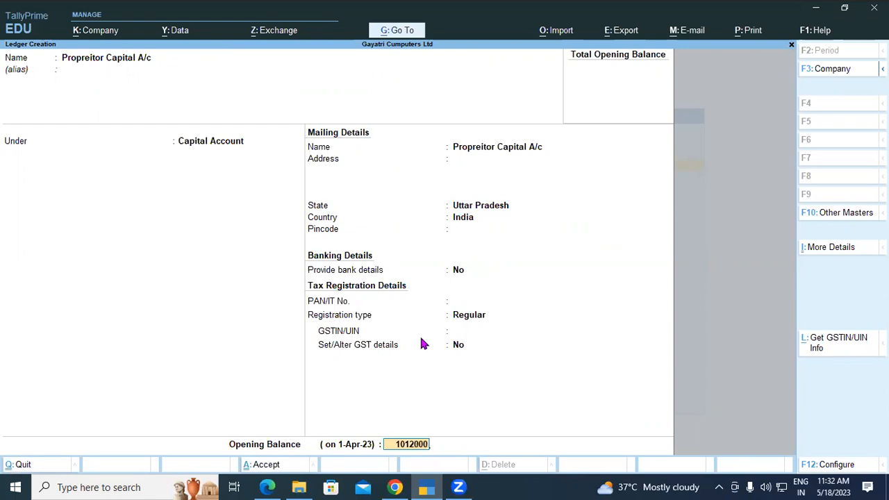
pyautogui.press('Return')
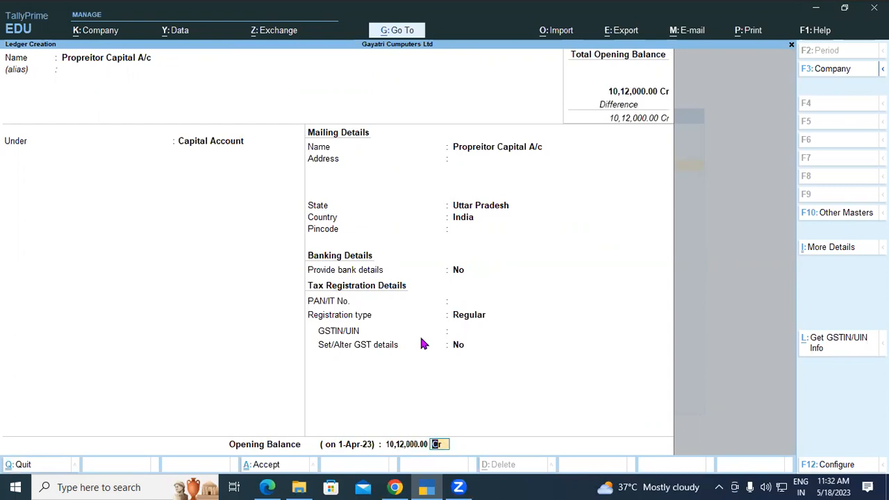
pyautogui.press('Return')
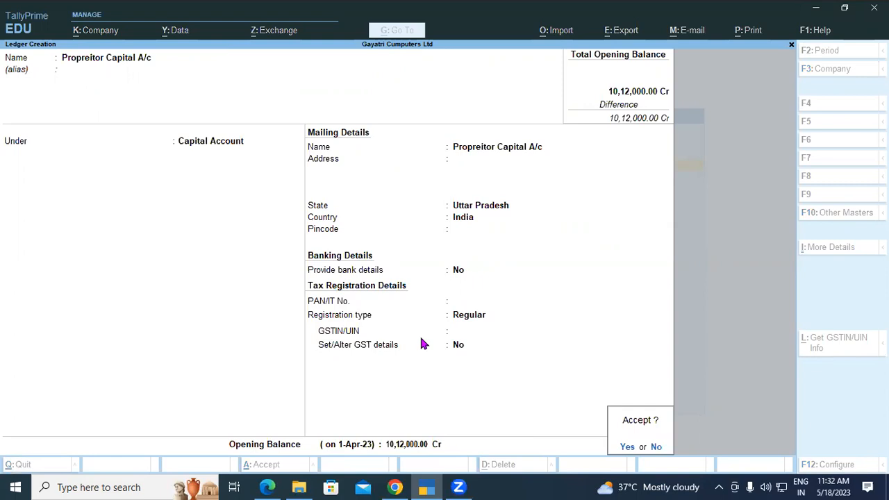
pyautogui.press('Return')
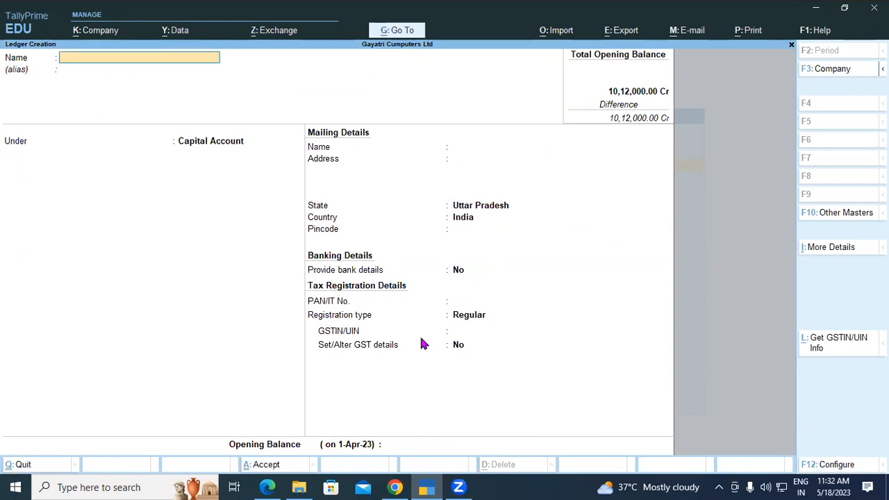
# Name the next ledger "Loan From Bajaj Finance", copying the text from the PDF balance sheet and leaving the alias empty
pyautogui.click(267, 487)
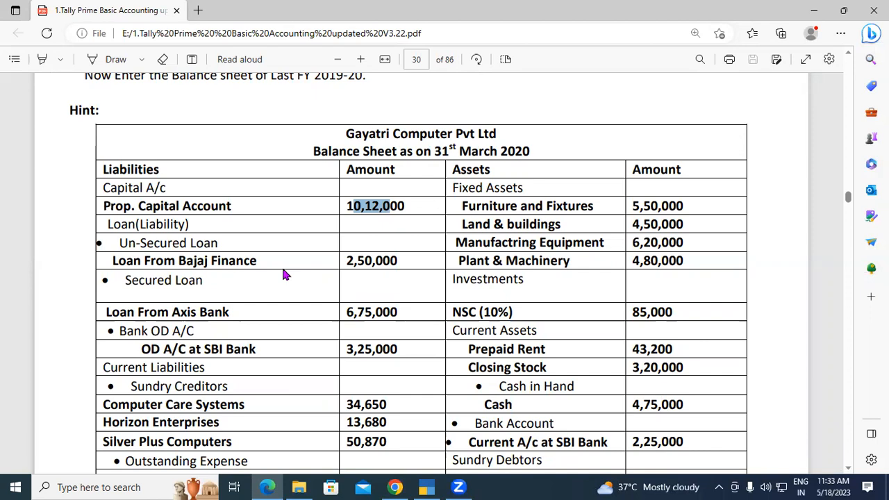
pyautogui.moveTo(112, 262); pyautogui.dragTo(283, 259)
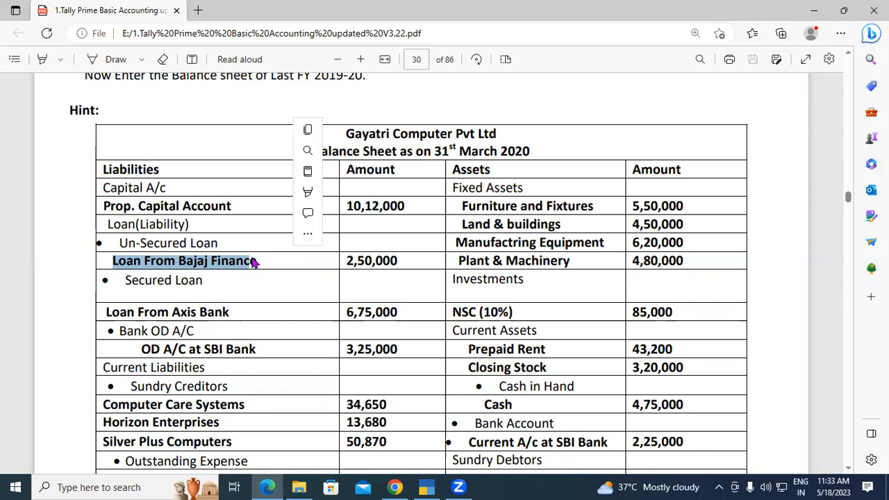
pyautogui.rightClick(232, 260)
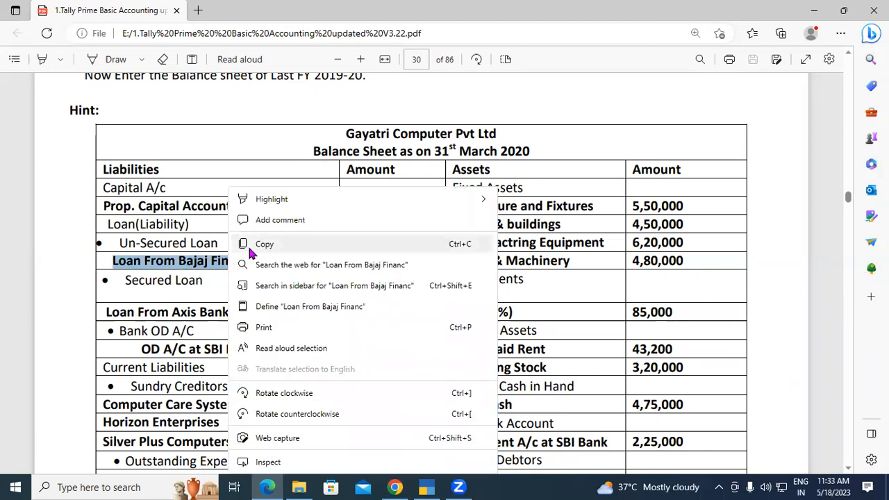
pyautogui.click(258, 243)
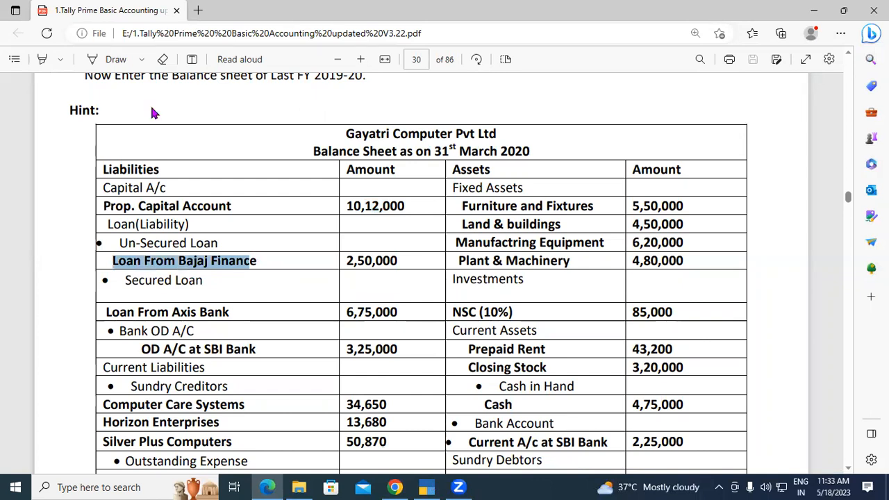
pyautogui.hotkey('alt', 'Tab')
pyautogui.hotkey('ctrl', 'v')
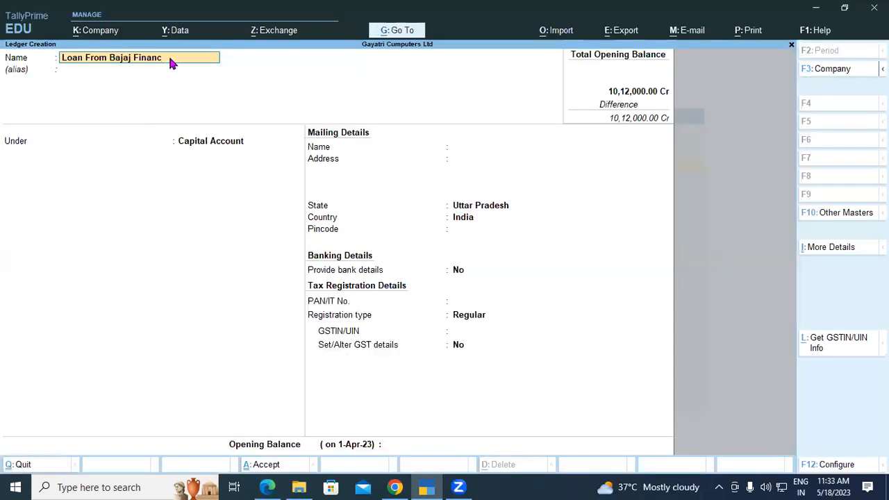
pyautogui.write('e')
pyautogui.press('Return')
pyautogui.press('Return')
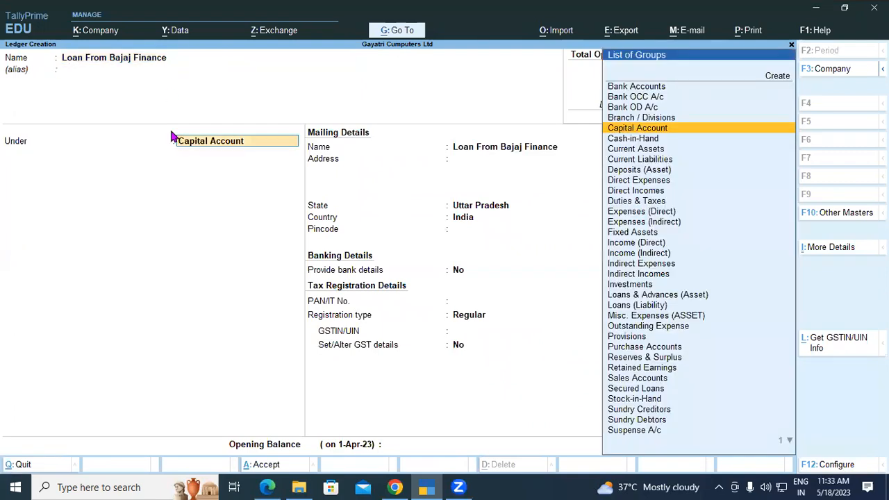
# Check the loan's category in the PDF and place the Bajaj Finance ledger under the Unsecured Loans group
pyautogui.click(267, 487)
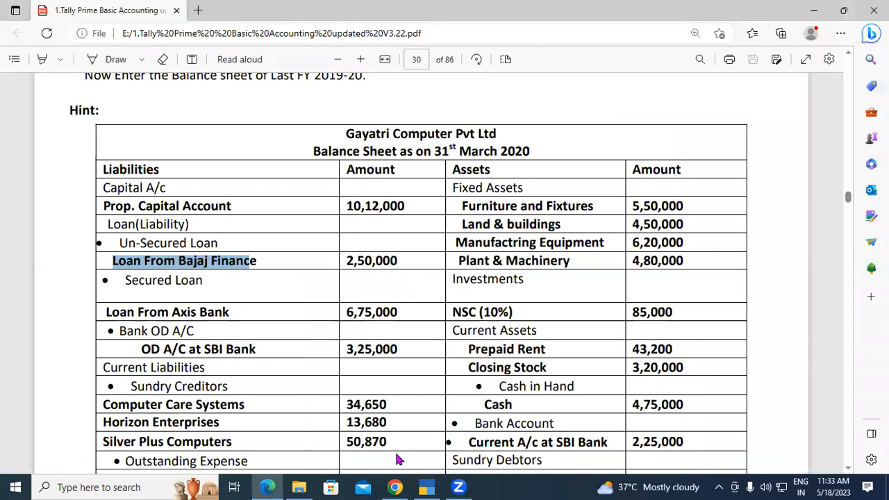
pyautogui.click(439, 487)
pyautogui.write('Un')
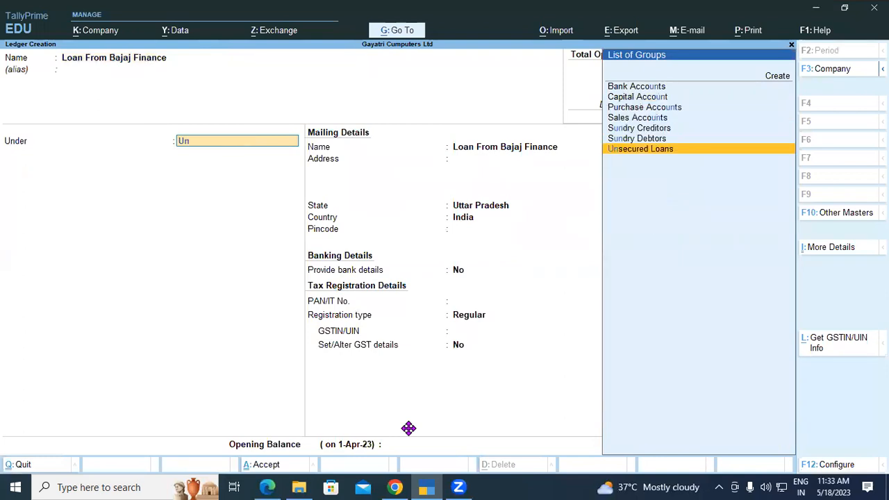
pyautogui.write('sec')
pyautogui.press('Return')
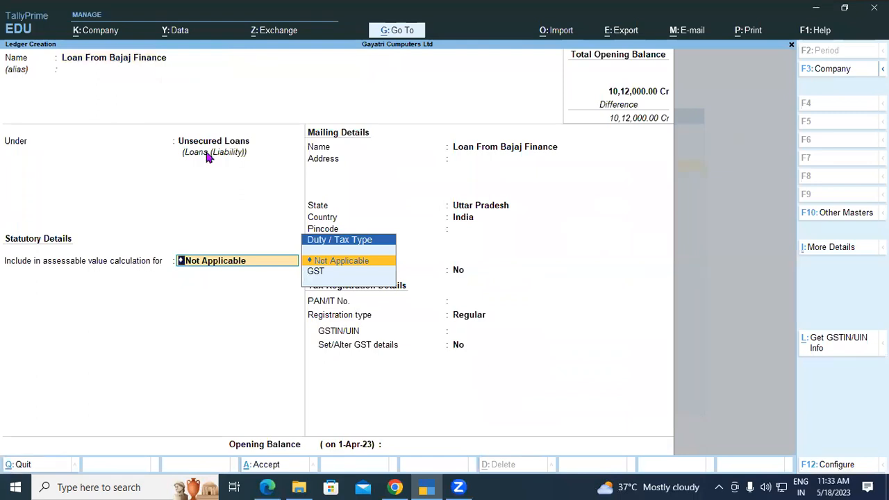
# Keep assessable value calculation as Not Applicable and the default mailing, banking and tax details, leaving GSTIN/UIN blank
pyautogui.press('Return')
pyautogui.press('Return')
pyautogui.press('Return')
pyautogui.press('Return')
pyautogui.press('Return')
pyautogui.press('Return')
pyautogui.press('Return')
pyautogui.press('Return')
pyautogui.press('Return')
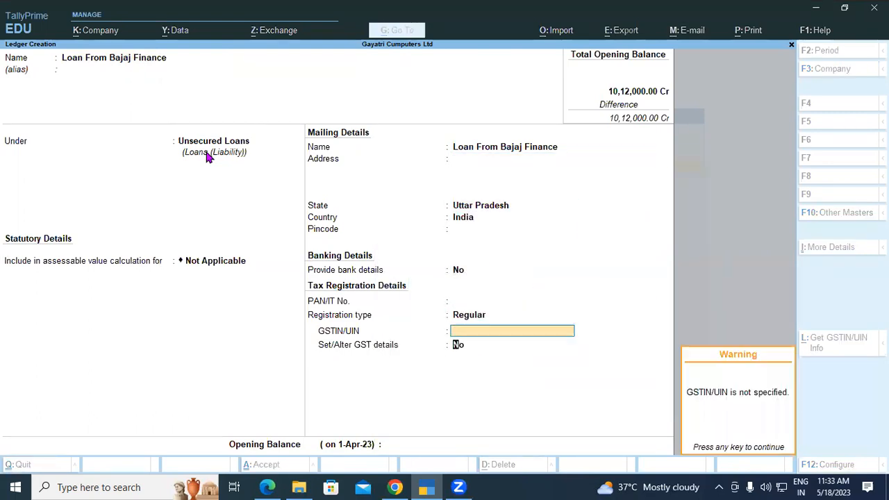
pyautogui.press('Return')
pyautogui.press('Return')
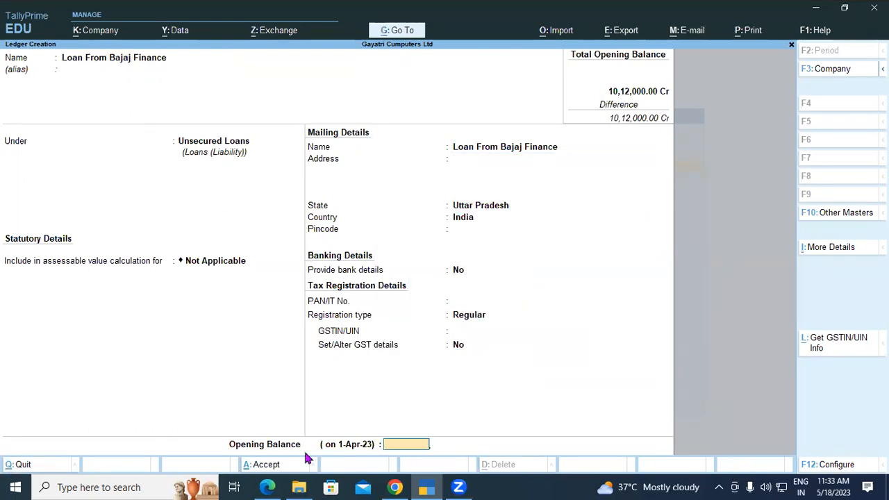
# Set the Bajaj Finance loan's opening balance to the PDF's amount of 2,50,000 Cr and save the ledger
pyautogui.click(266, 487)
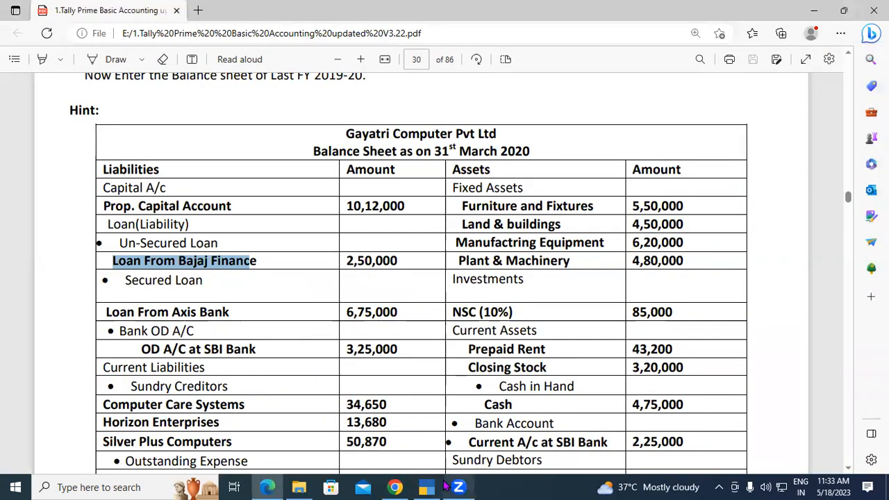
pyautogui.hotkey('alt', 'Tab')
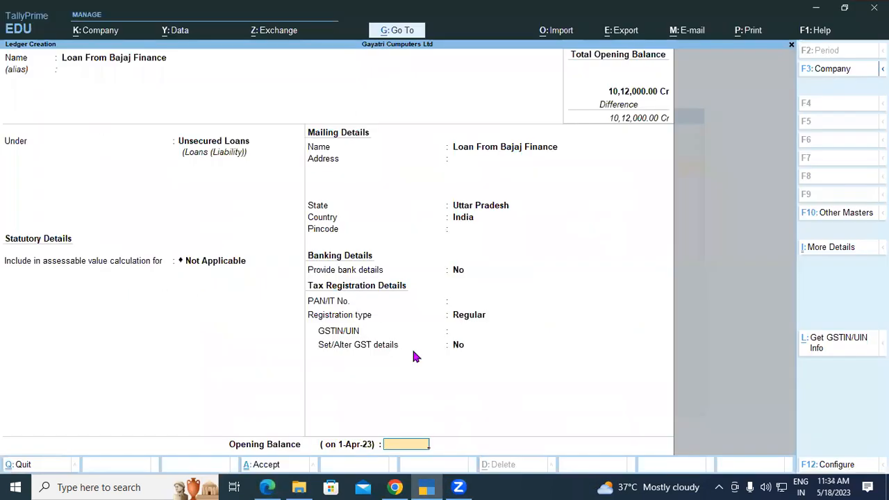
pyautogui.write('2,50,0')
pyautogui.write('0000')
pyautogui.press('Return')
pyautogui.press('Return')
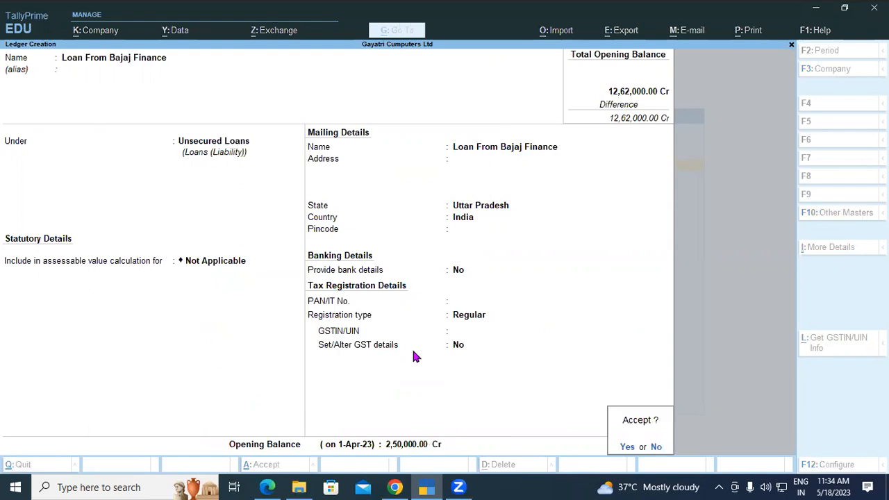
pyautogui.press('Return')
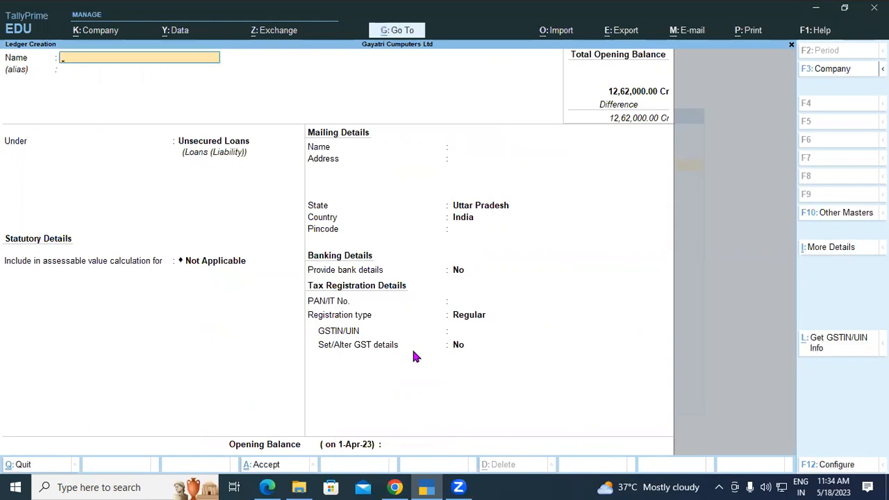
# Name the next ledger "Loan From Axis Bank", copying the text from the PDF balance sheet and leaving the alias empty
pyautogui.click(267, 487)
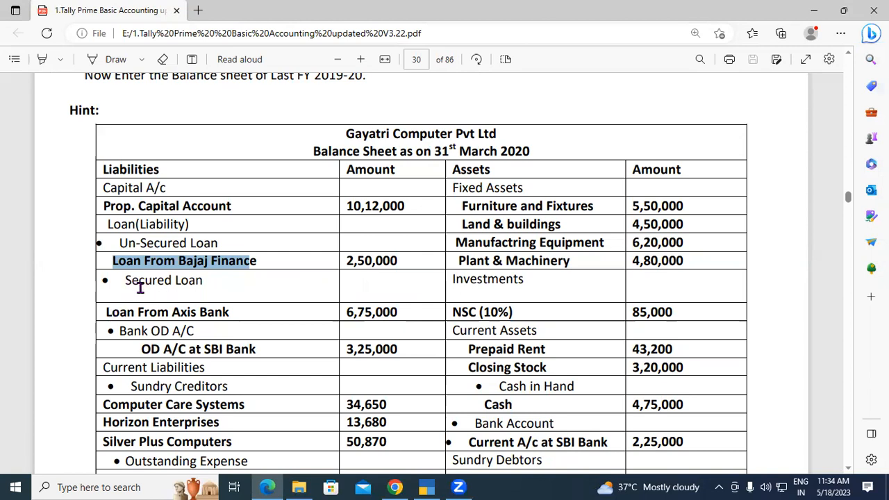
pyautogui.moveTo(106, 311); pyautogui.dragTo(238, 323)
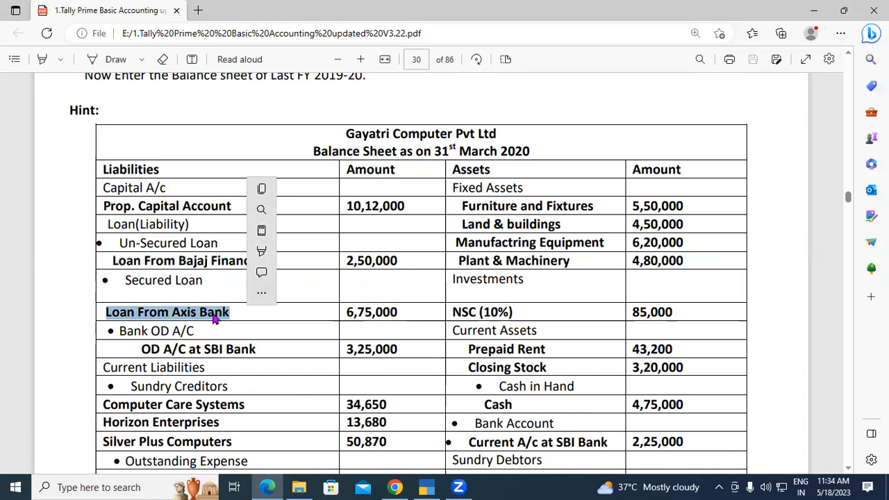
pyautogui.rightClick(214, 313)
pyautogui.click(267, 82)
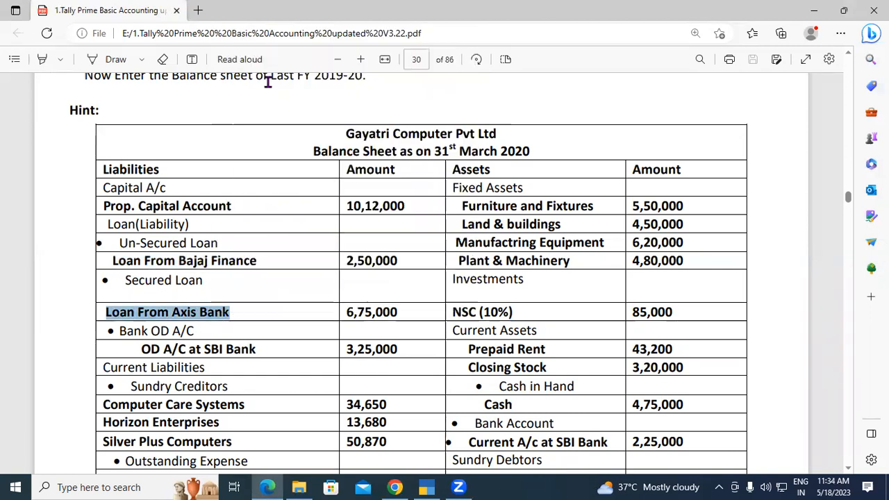
pyautogui.click(426, 487)
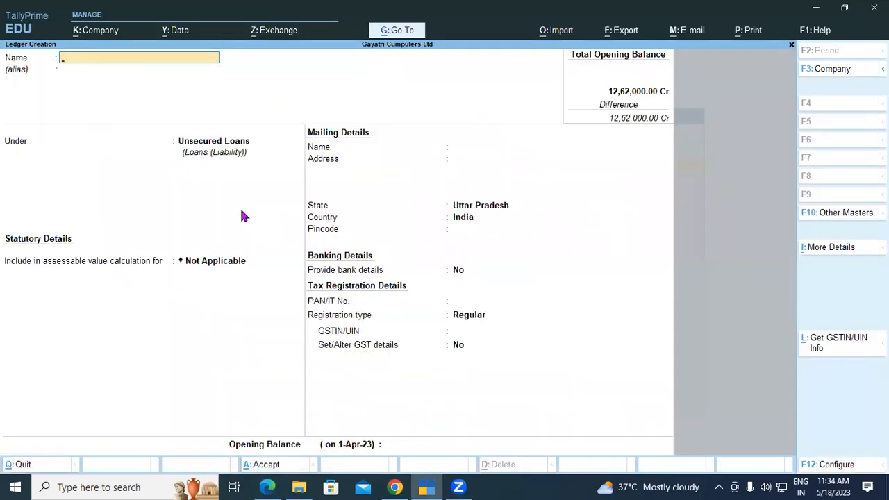
pyautogui.hotkey('ctrl', 'v')
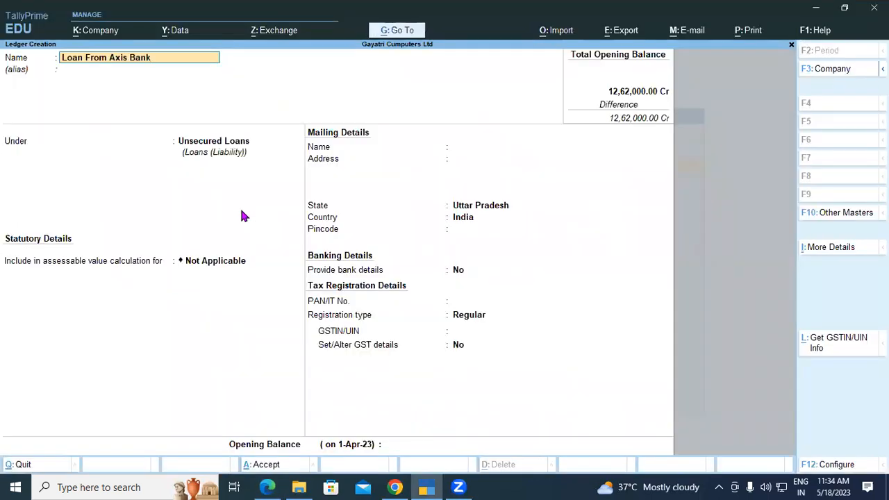
pyautogui.press('Return')
pyautogui.press('Return')
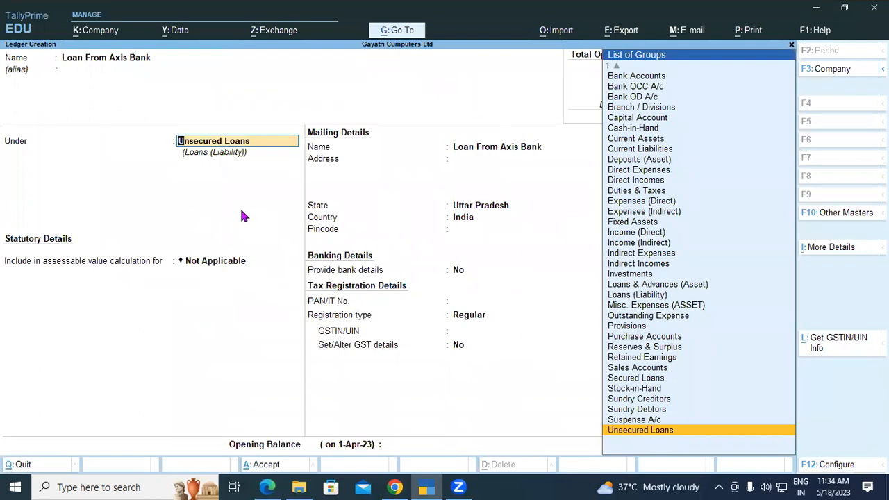
# Place the Axis Bank loan under the Secured Loans group and keep the default statutory, mailing, banking and tax details
pyautogui.write('Secu')
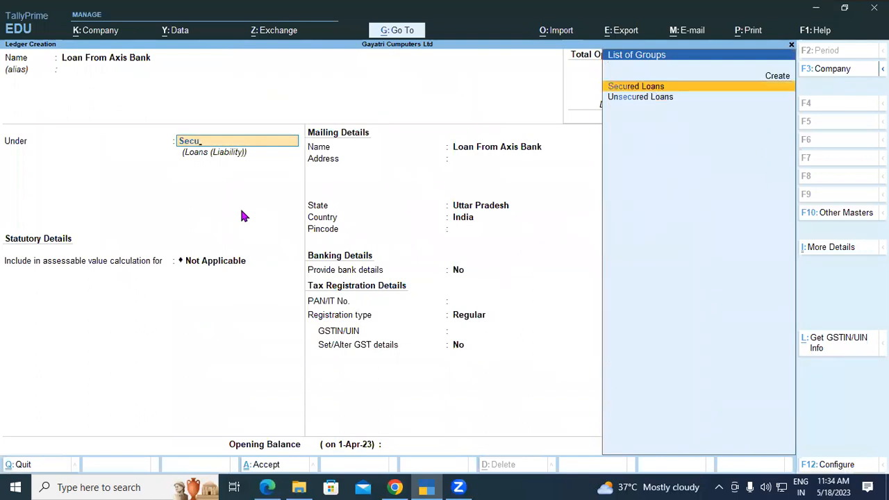
pyautogui.press('Return')
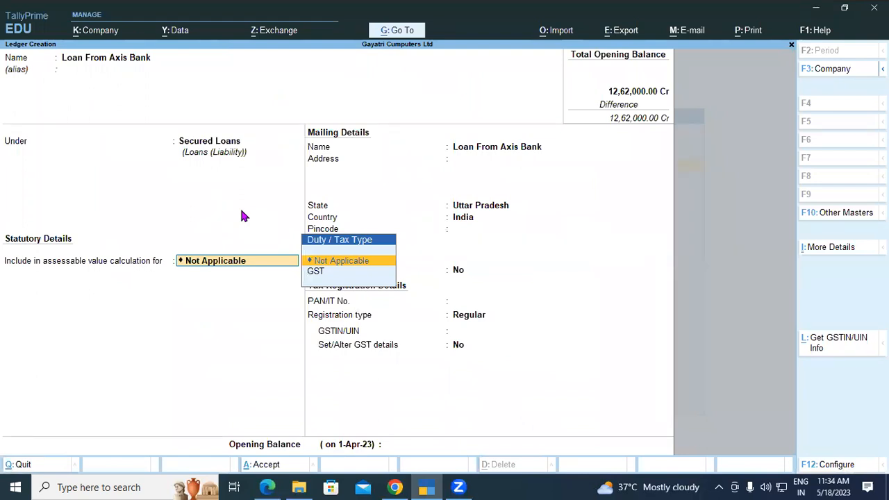
pyautogui.press('Return')
pyautogui.press('Return')
pyautogui.press('Return')
pyautogui.press('Return')
pyautogui.press('Return')
pyautogui.press('Return')
pyautogui.press('Return')
pyautogui.press('Return')
pyautogui.press('Return')
pyautogui.press('Return')
pyautogui.press('Return')
pyautogui.press('Return')
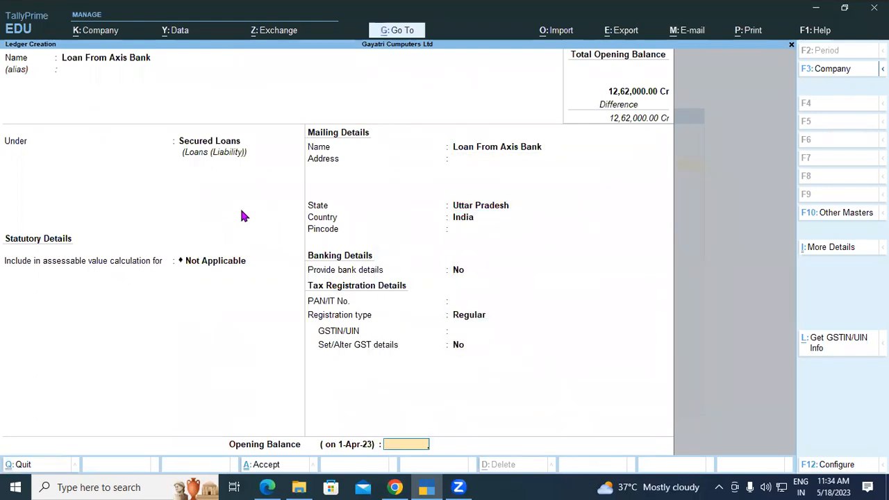
# Set the Axis Bank loan's opening balance to the PDF's amount of 6,75,000 Cr and save the ledger
pyautogui.click(267, 487)
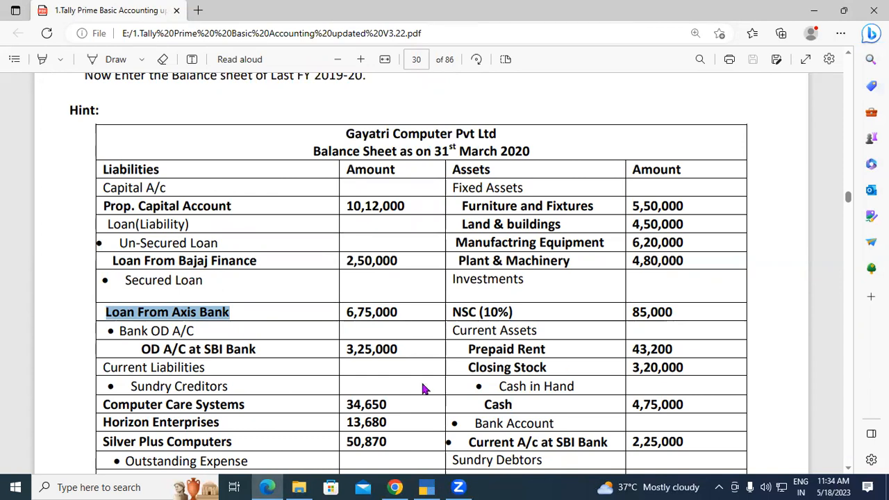
pyautogui.hotkey('alt', 'Tab')
pyautogui.write('675000')
pyautogui.press('Return')
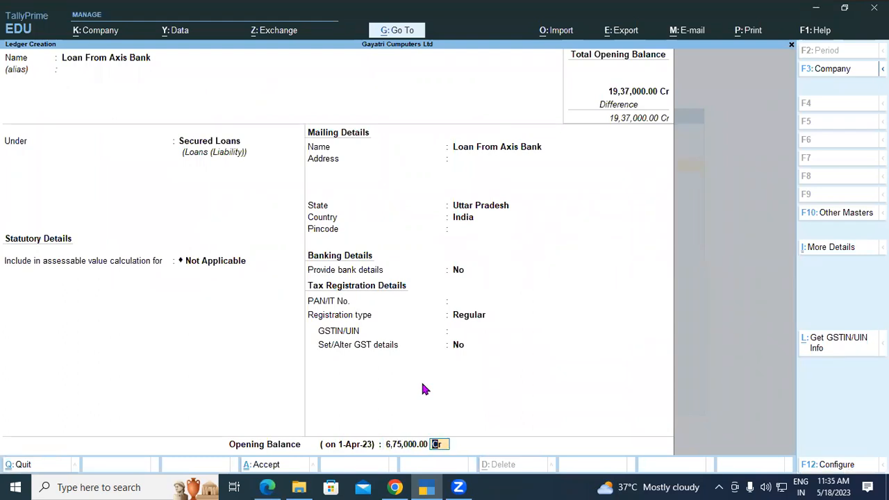
pyautogui.press('Return')
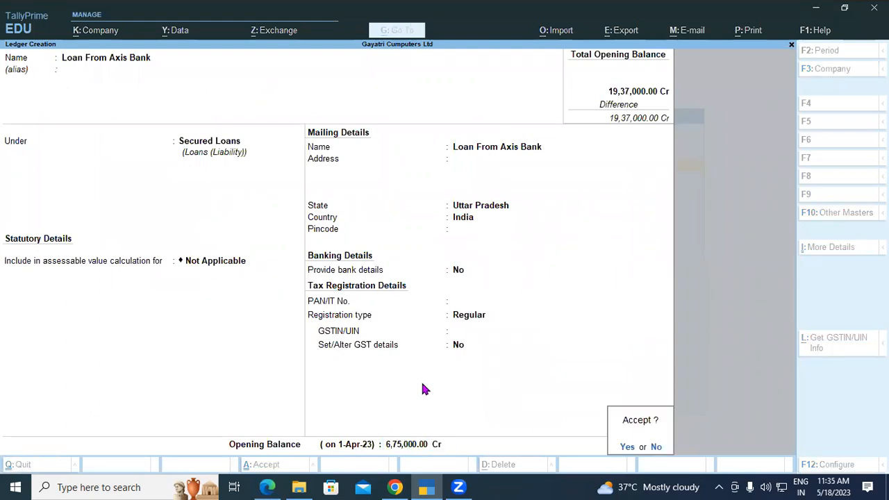
pyautogui.press('Return')
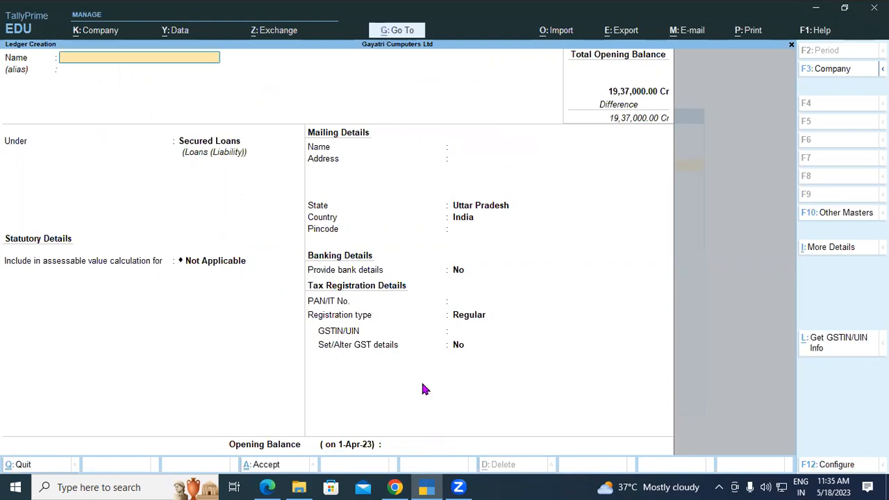
# Name the next ledger "OD A/C at SBI Bank", copying the text from the PDF balance sheet and leaving the alias empty
pyautogui.click(268, 486)
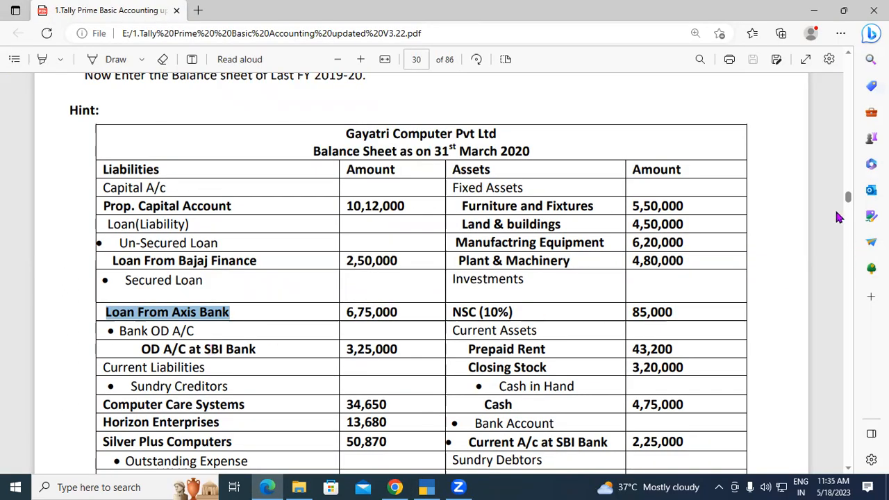
pyautogui.moveTo(850, 198); pyautogui.dragTo(850, 204)
pyautogui.scroll(3, 733, 253)
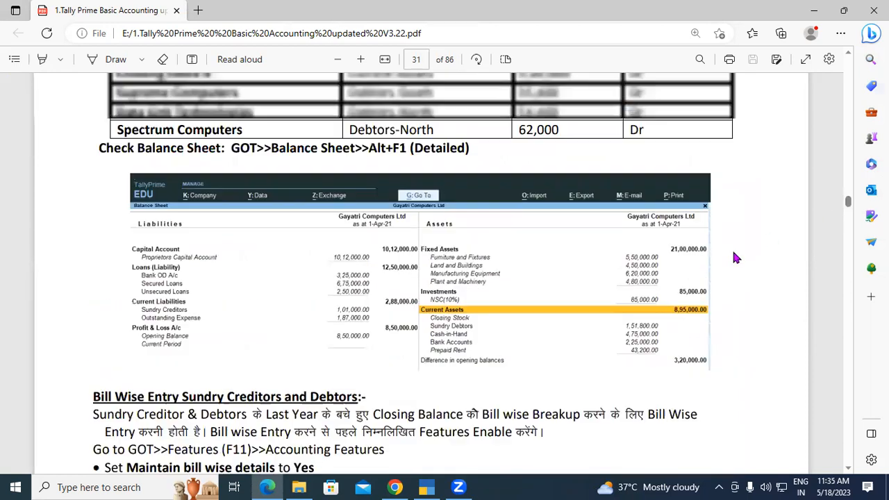
pyautogui.scroll(10, 736, 256)
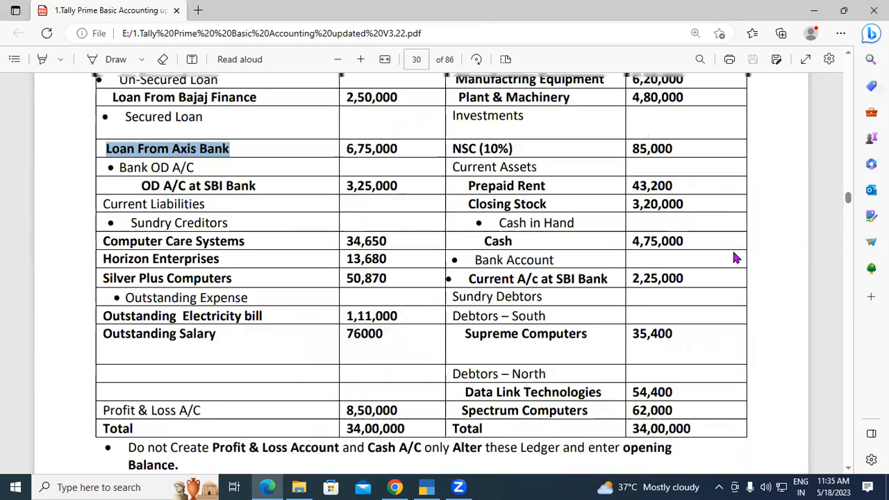
pyautogui.scroll(1, 714, 264)
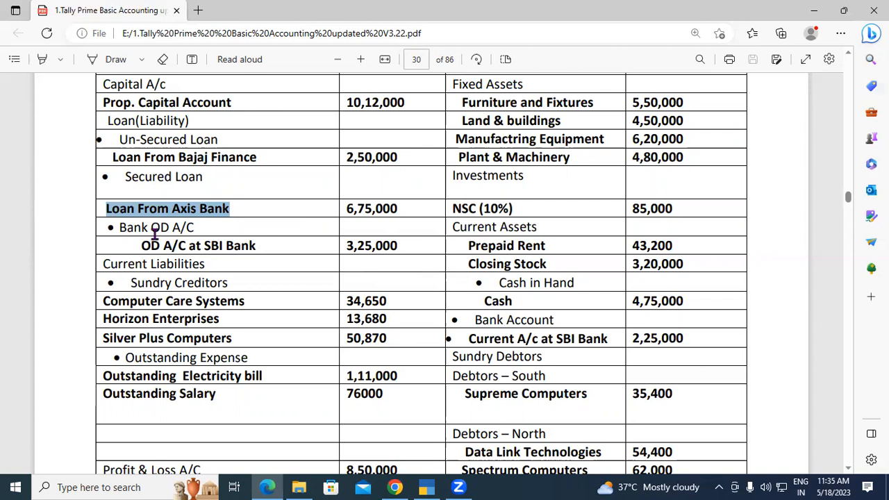
pyautogui.moveTo(141, 245); pyautogui.dragTo(258, 247)
pyautogui.rightClick(243, 247)
pyautogui.click(289, 249)
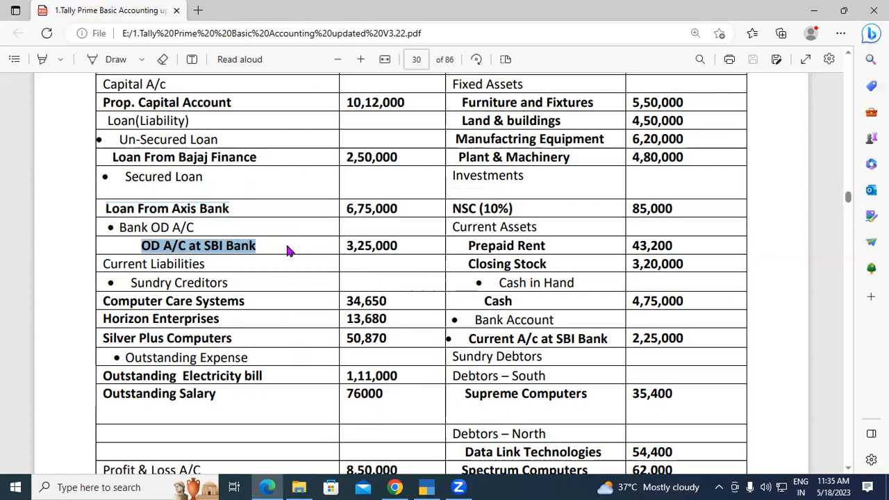
pyautogui.click(426, 487)
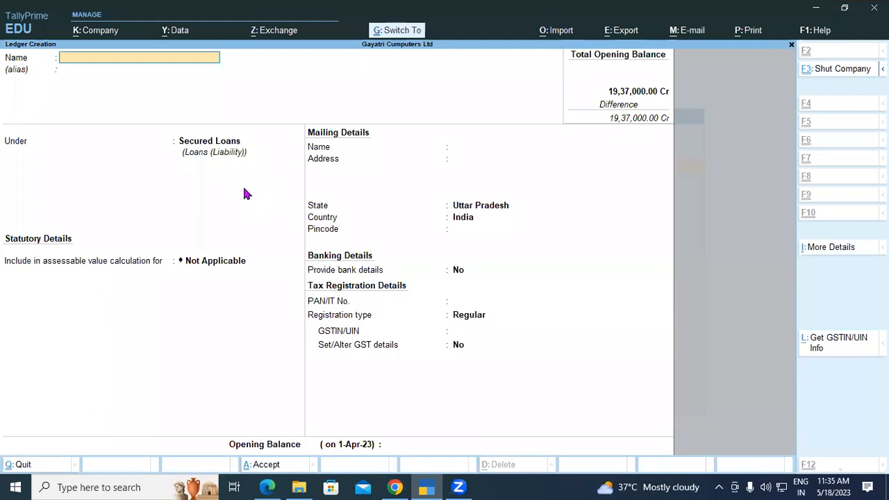
pyautogui.write('OD A/C at SBI Bank')
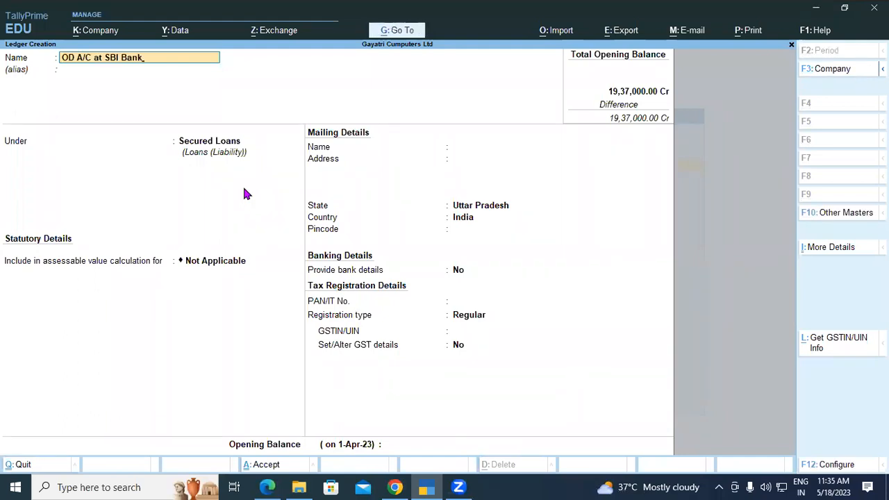
pyautogui.press('Return')
pyautogui.press('Return')
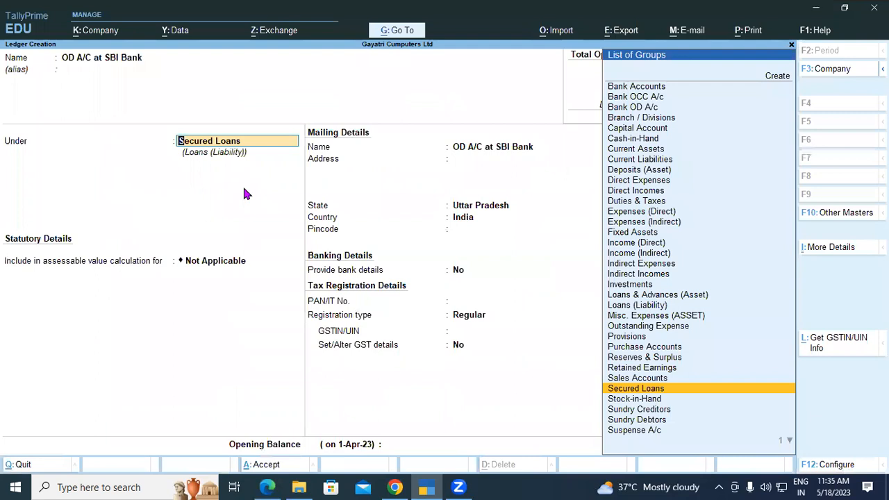
# Check the overdraft account's category in the PDF and place the ledger under the Bank OD A/c group
pyautogui.click(269, 487)
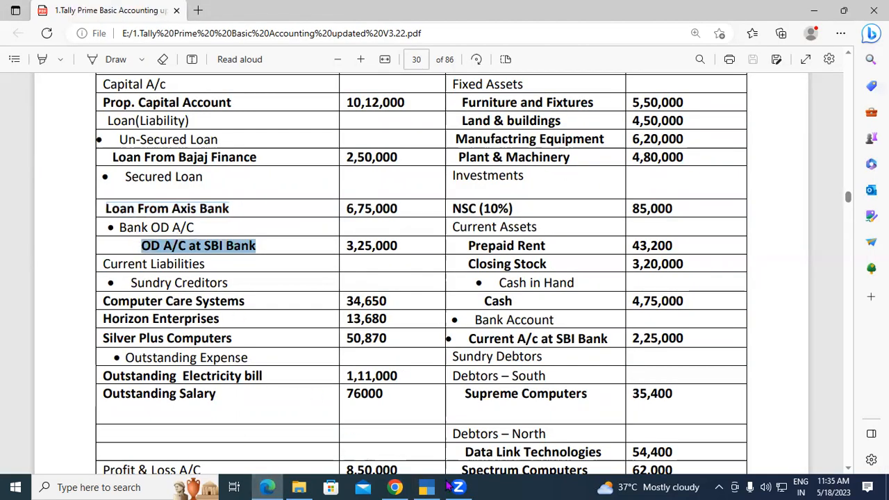
pyautogui.moveTo(427, 487)
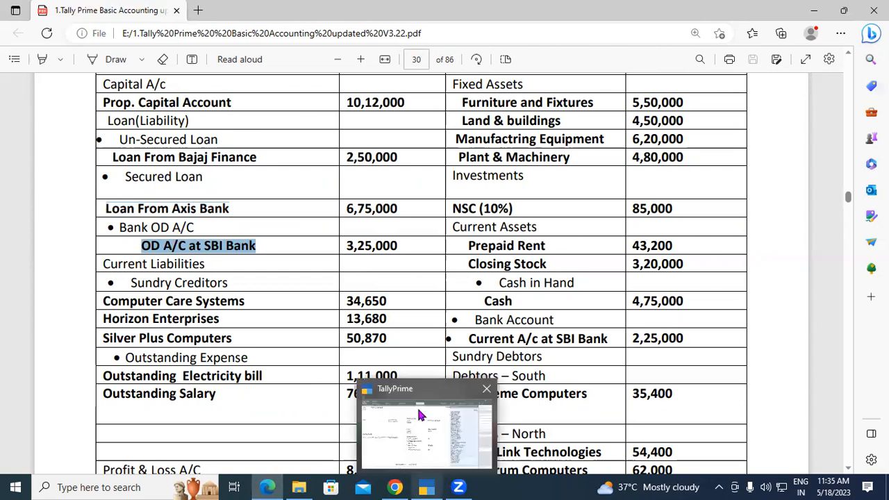
pyautogui.click(419, 415)
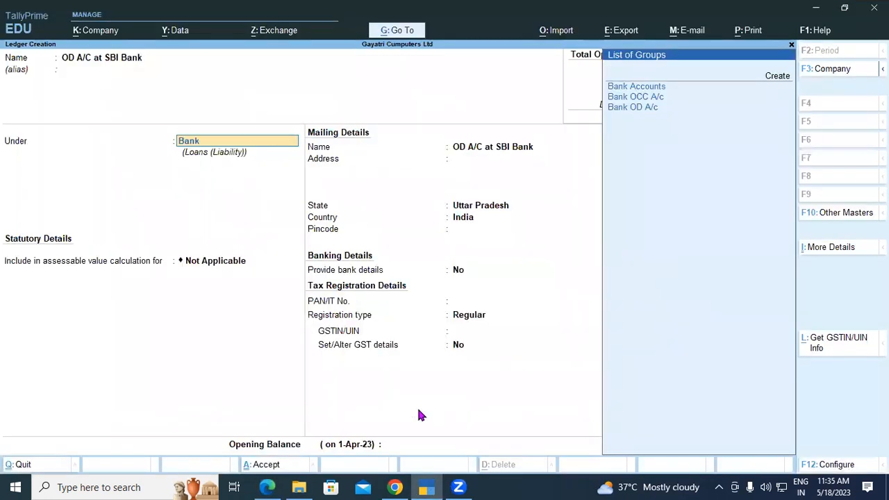
pyautogui.press('Down')
pyautogui.press('Down')
pyautogui.press('Down')
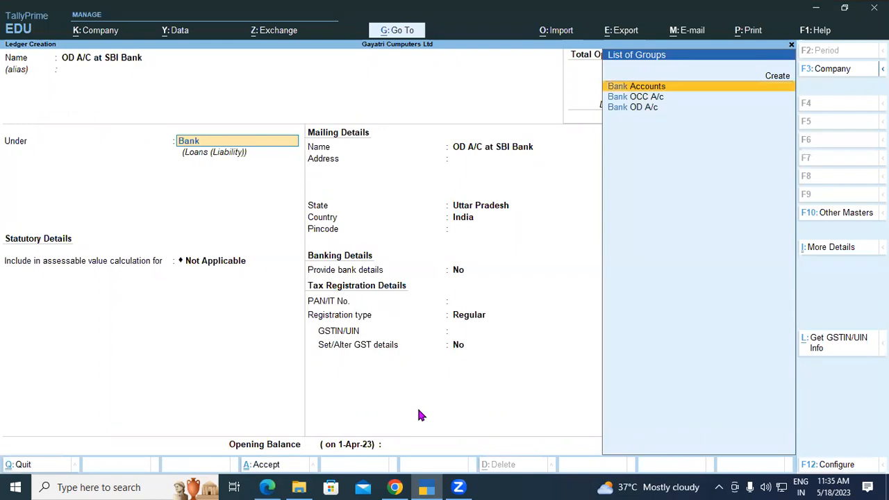
pyautogui.press('Return')
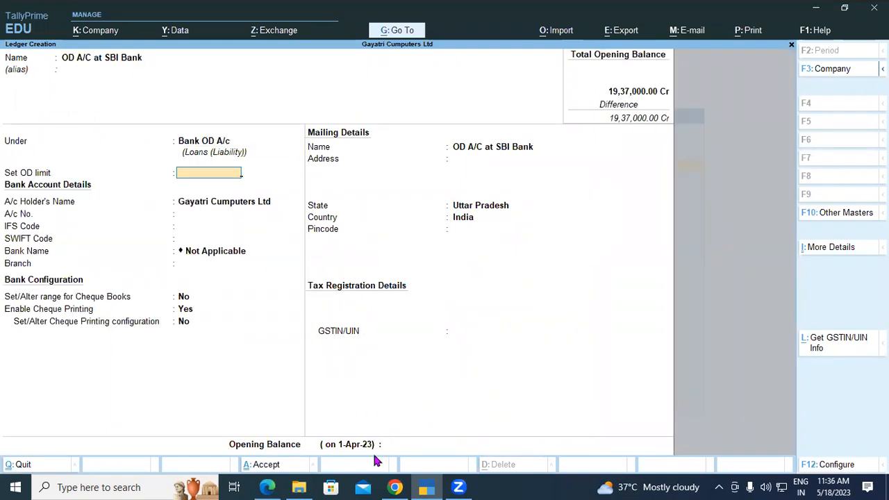
# Leave the OD limit and GSTIN/UIN blank and keep the default bank account, cheque configuration and mailing details
pyautogui.click(266, 487)
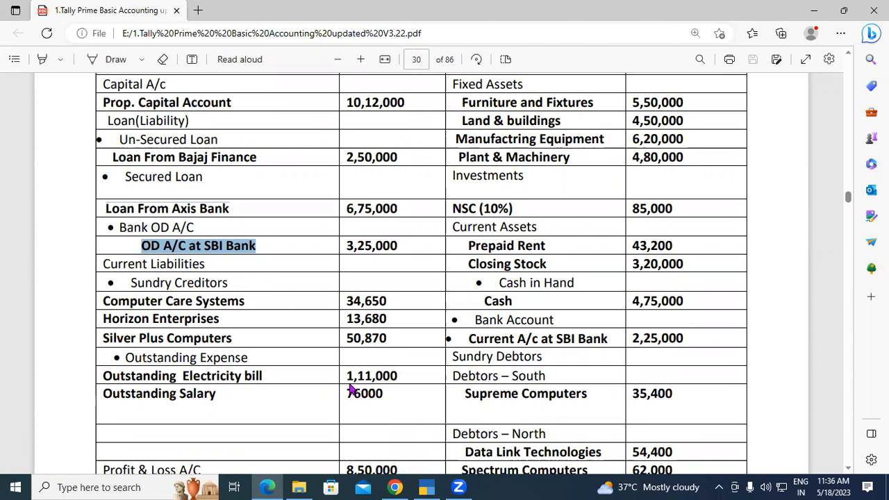
pyautogui.click(421, 488)
pyautogui.press('Return')
pyautogui.press('Return')
pyautogui.press('Return')
pyautogui.press('Return')
pyautogui.press('Return')
pyautogui.press('Return')
pyautogui.press('Return')
pyautogui.press('Return')
pyautogui.press('Return')
pyautogui.press('Return')
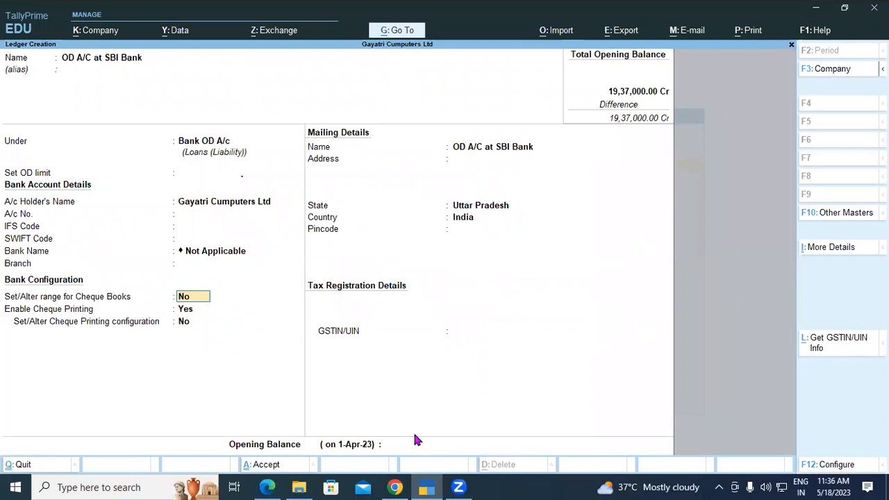
pyautogui.press('Return')
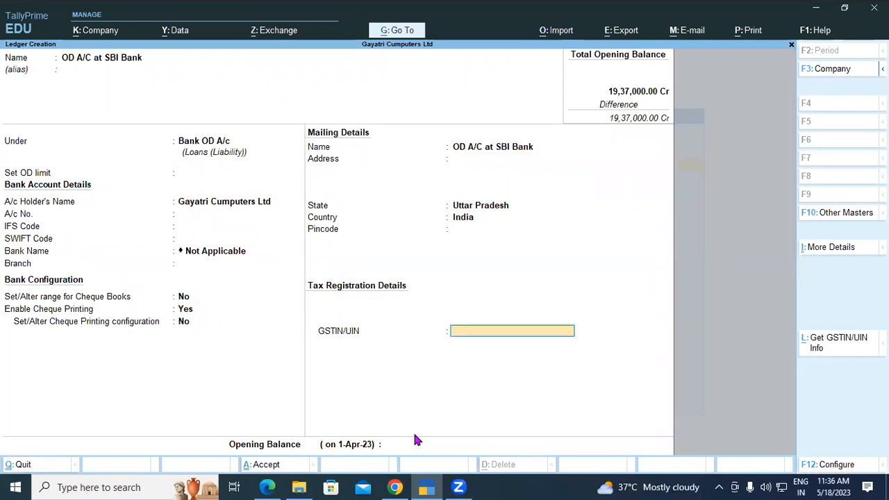
pyautogui.press('Return')
pyautogui.press('Return')
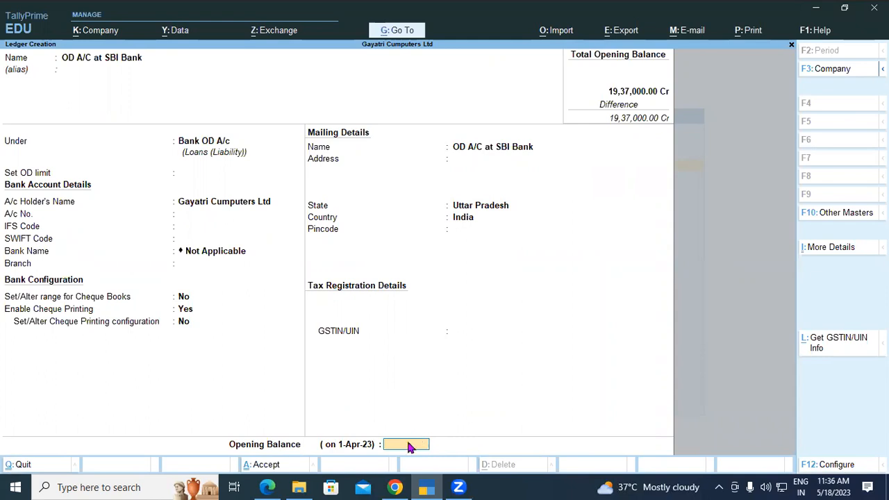
# Set the SBI overdraft account's opening balance to the PDF's amount of 3,25,000 Cr and save the ledger
pyautogui.click(268, 488)
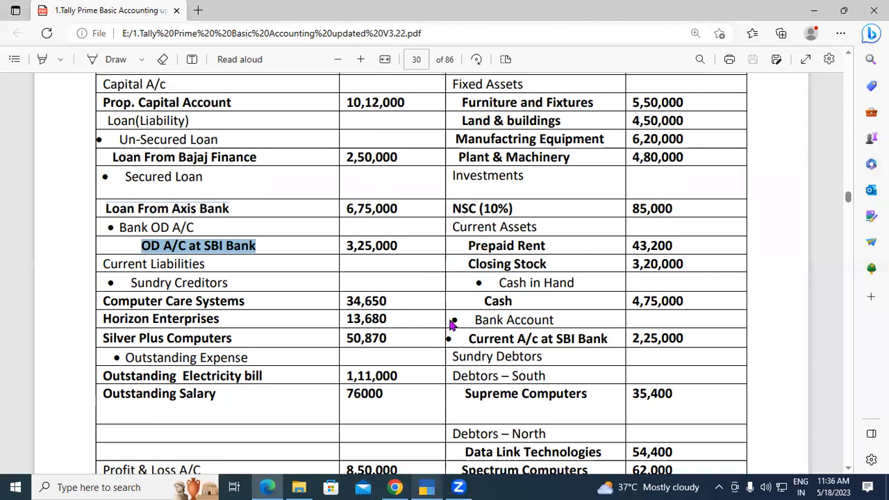
pyautogui.hotkey('alt', 'Tab')
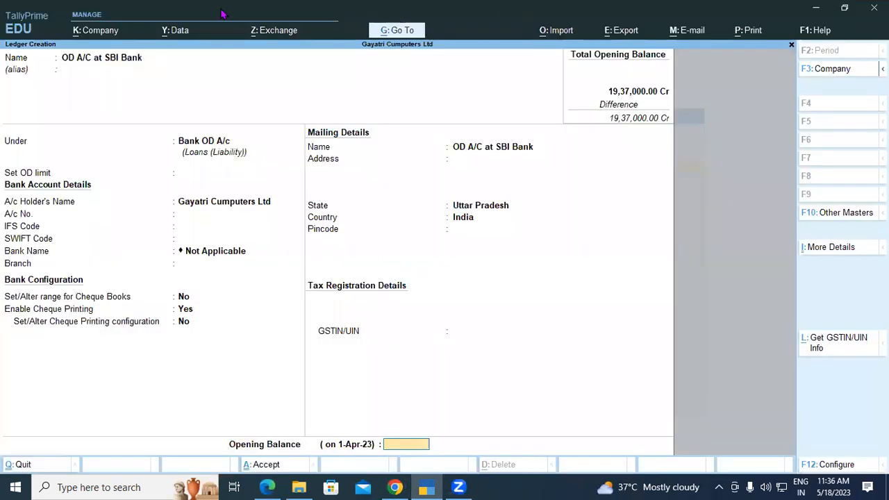
pyautogui.write('325000')
pyautogui.press('Return')
pyautogui.press('Return')
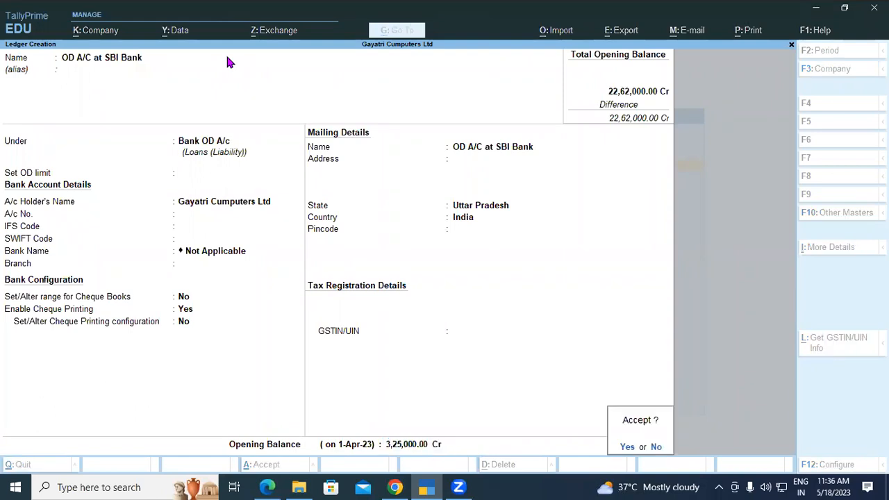
pyautogui.press('Return')
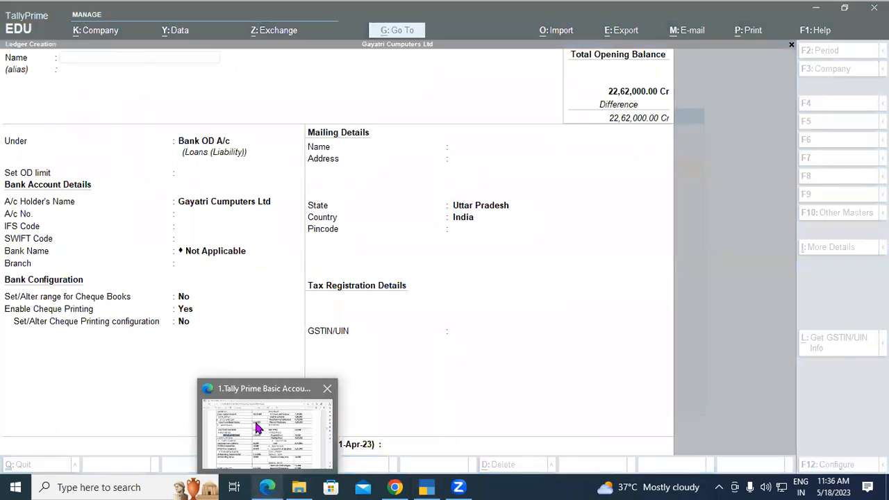
# Name the next ledger "Computer Care Systems", copying the text from the PDF balance sheet and leaving the alias empty
pyautogui.click(269, 487)
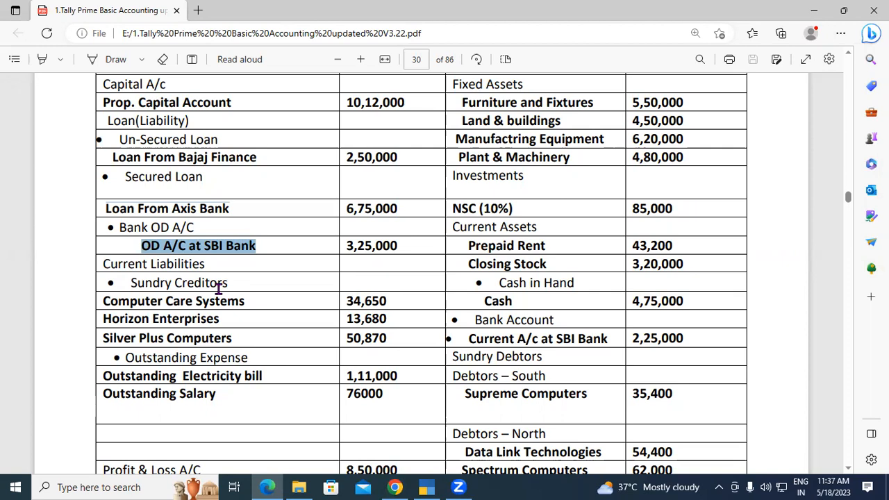
pyautogui.moveTo(98, 301); pyautogui.dragTo(250, 302)
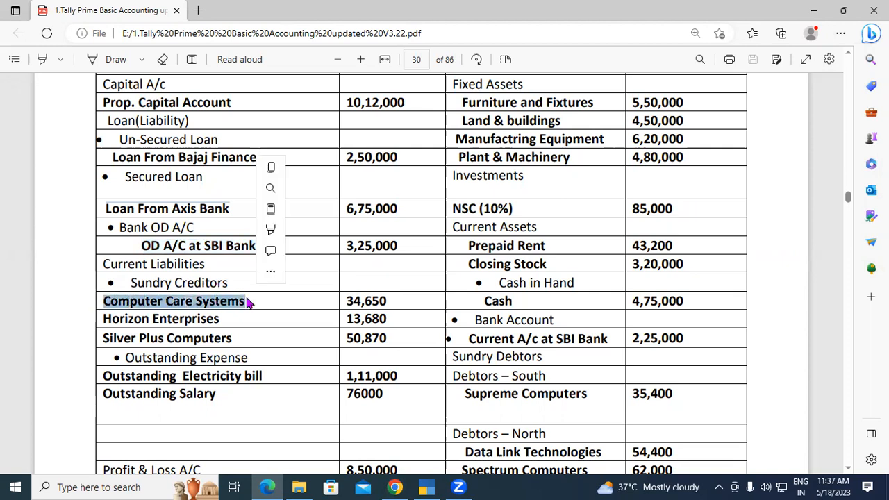
pyautogui.rightClick(211, 304)
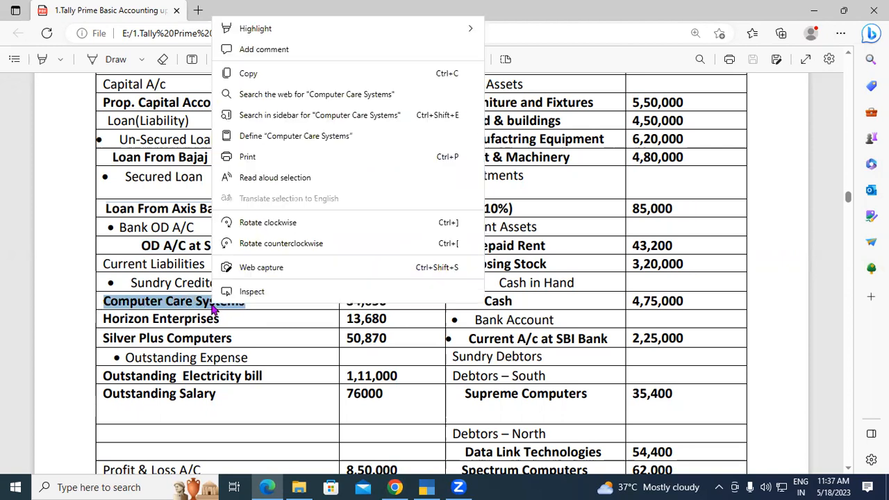
pyautogui.click(251, 75)
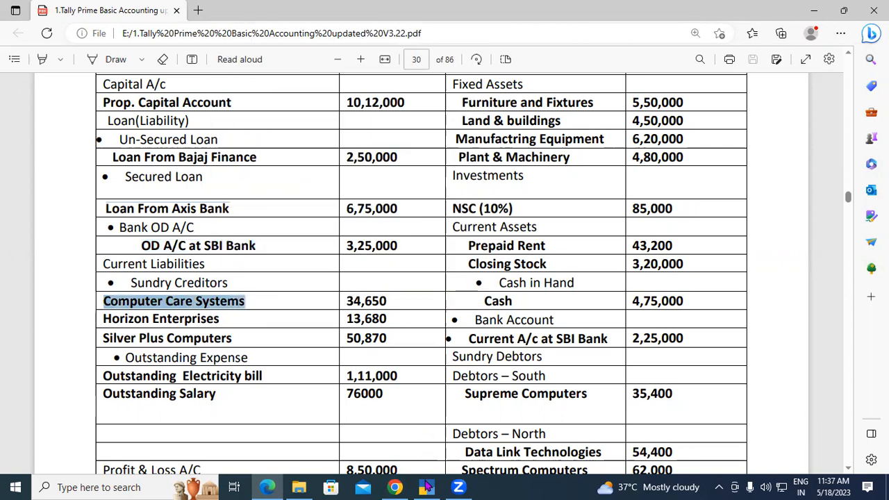
pyautogui.hotkey('alt', 'Tab')
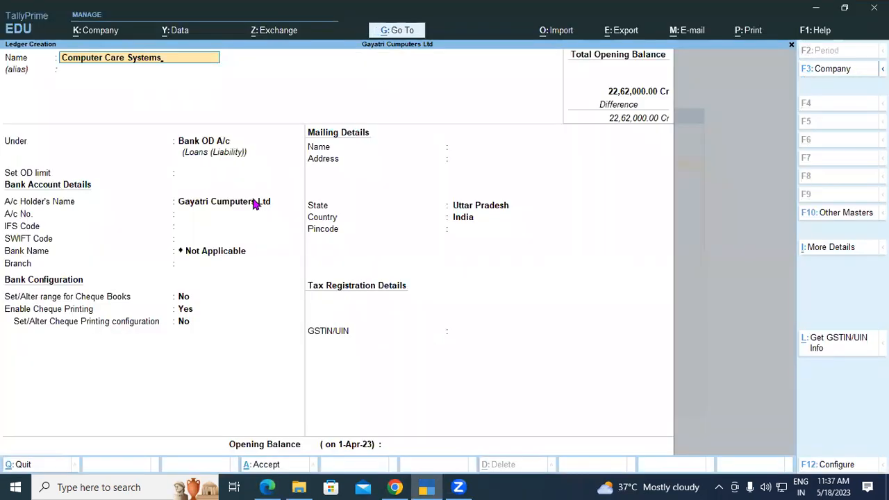
pyautogui.press('Return')
pyautogui.press('Return')
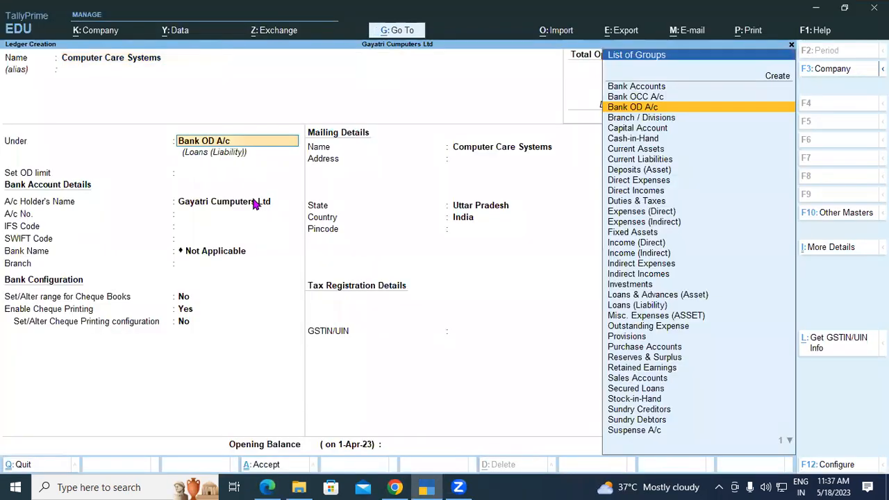
# Place the Computer Care Systems ledger under Sundry Creditors and set maintaining balances bill-by-bill to No
pyautogui.write('Sund')
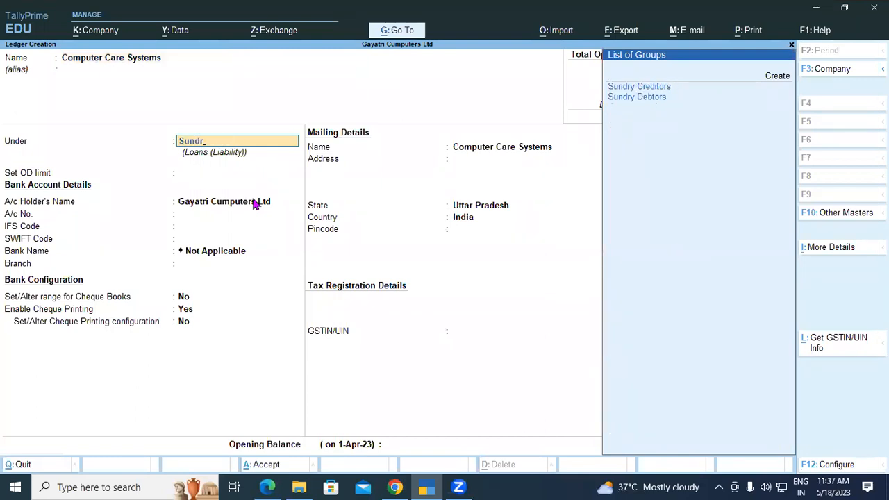
pyautogui.write('r')
pyautogui.press('Return')
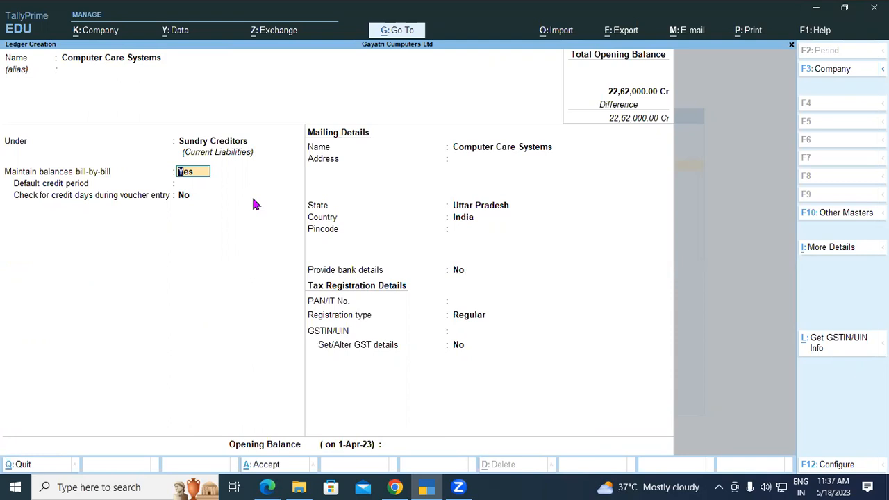
pyautogui.write('no')
pyautogui.press('Return')
# Keep the default mailing, bank and tax registration details for Computer Care Systems, leaving the address, PAN and GSTIN/UIN blank
pyautogui.press('Return')
pyautogui.press('Return')
pyautogui.press('Return')
pyautogui.press('Return')
pyautogui.press('Return')
pyautogui.press('Return')
pyautogui.press('Return')
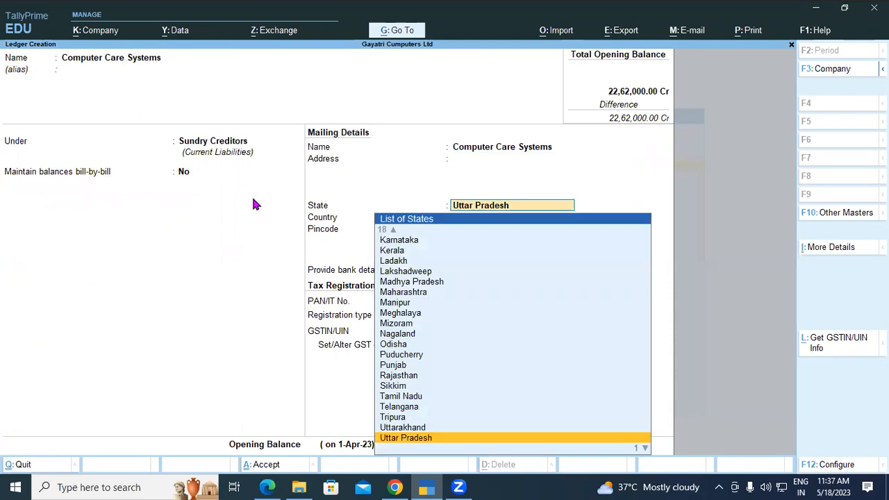
pyautogui.press('Return')
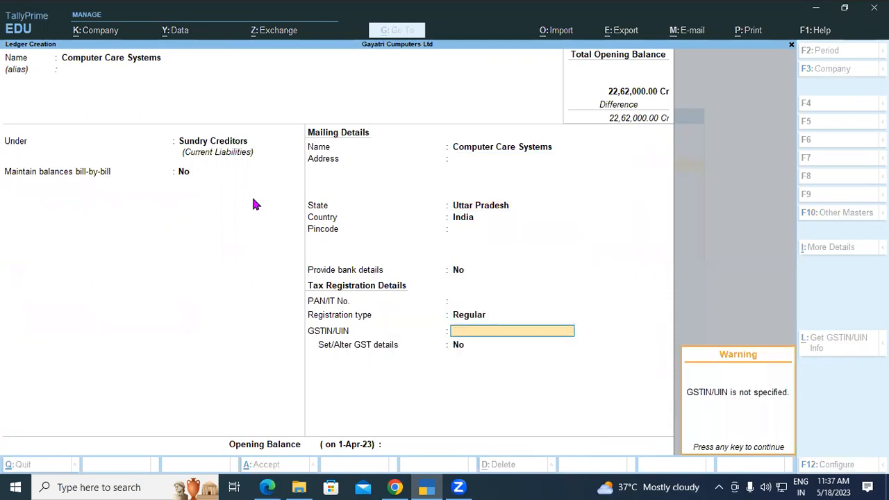
pyautogui.press('Return')
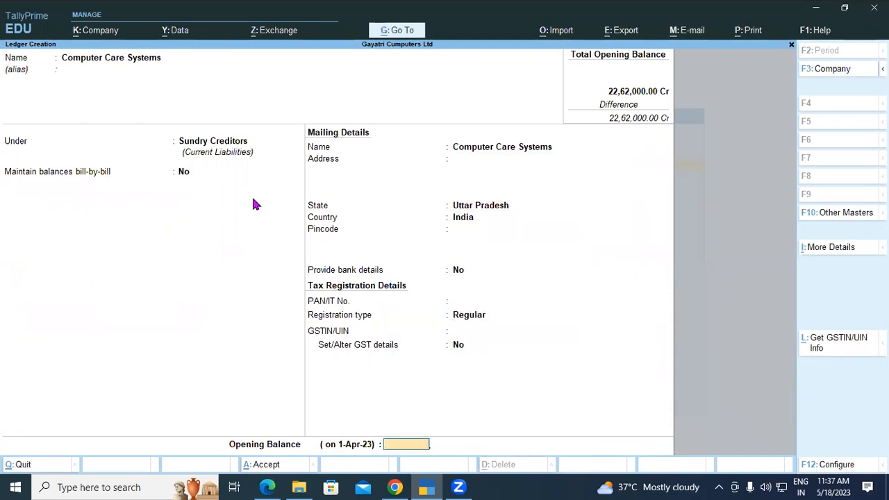
# Set Computer Care Systems' opening balance to the PDF's amount of 34,650 Cr and save the ledger
pyautogui.click(267, 487)
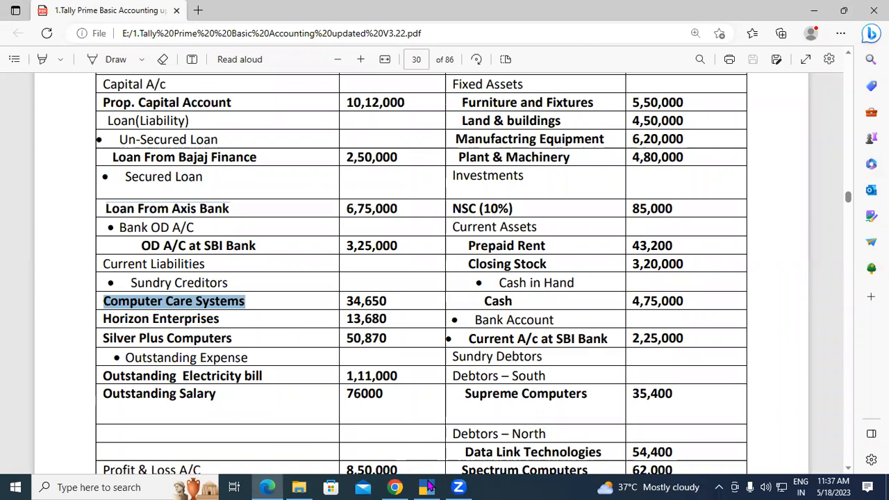
pyautogui.hotkey('alt', 'Tab')
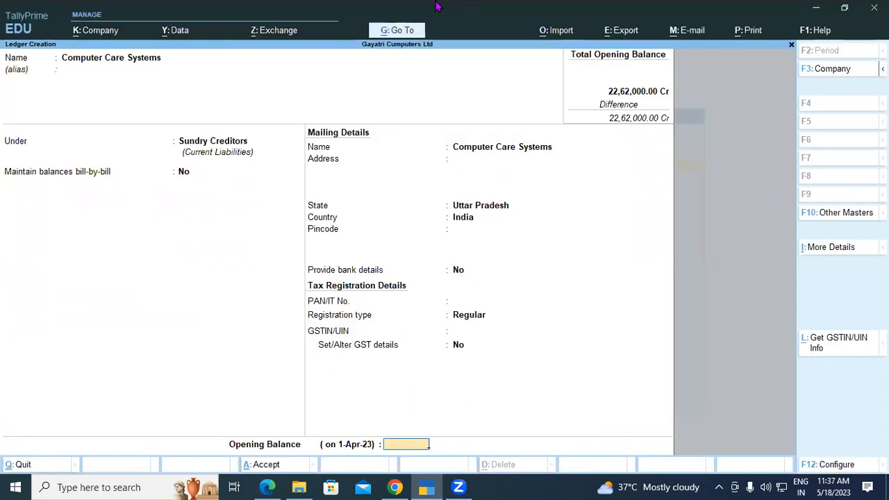
pyautogui.write('34')
pyautogui.write('650')
pyautogui.press('Return')
pyautogui.press('Return')
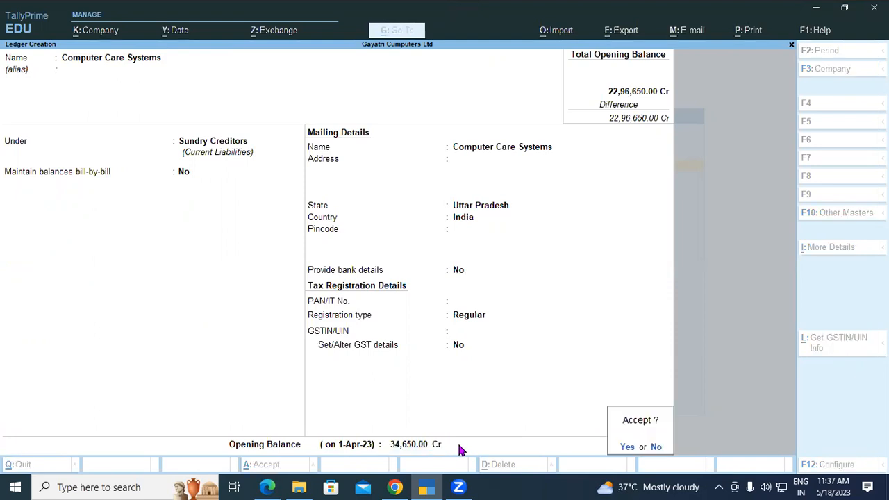
pyautogui.press('Return')
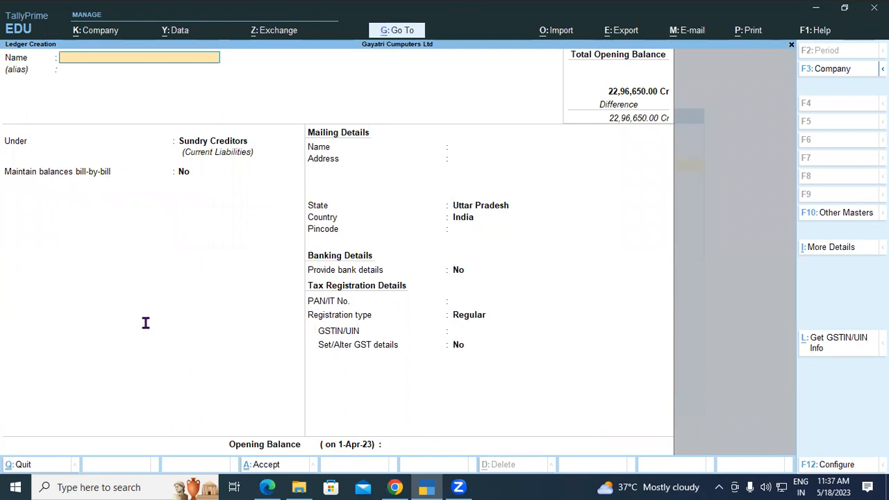
# Name the next ledger "Horizon Enterprises", copying the text from the PDF balance sheet and leaving the alias empty
pyautogui.hotkey('alt', 'Tab')
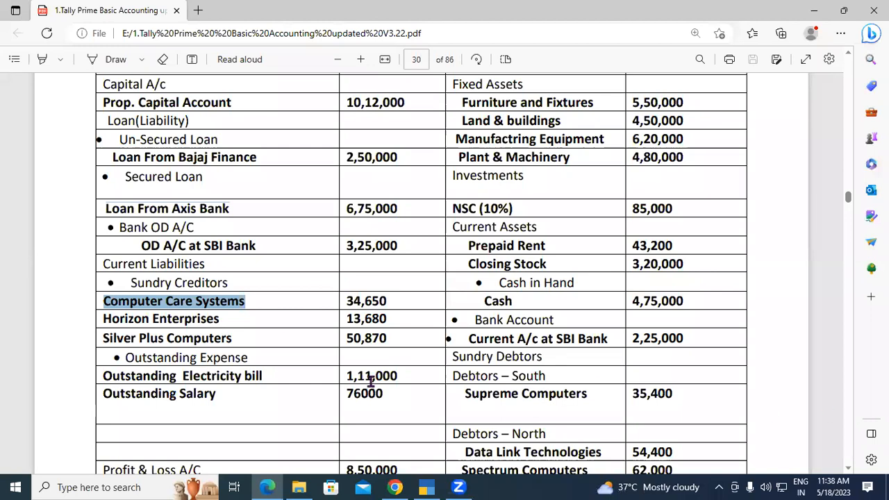
pyautogui.moveTo(104, 319); pyautogui.dragTo(217, 327)
pyautogui.rightClick(207, 322)
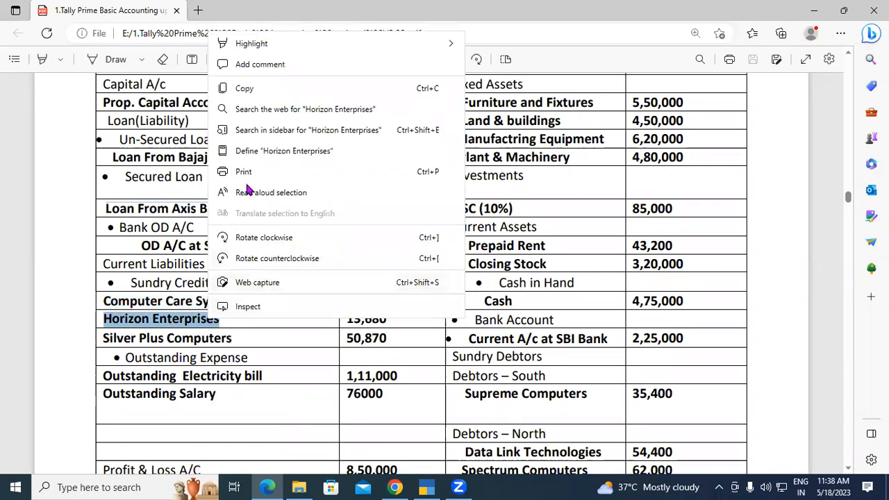
pyautogui.click(280, 92)
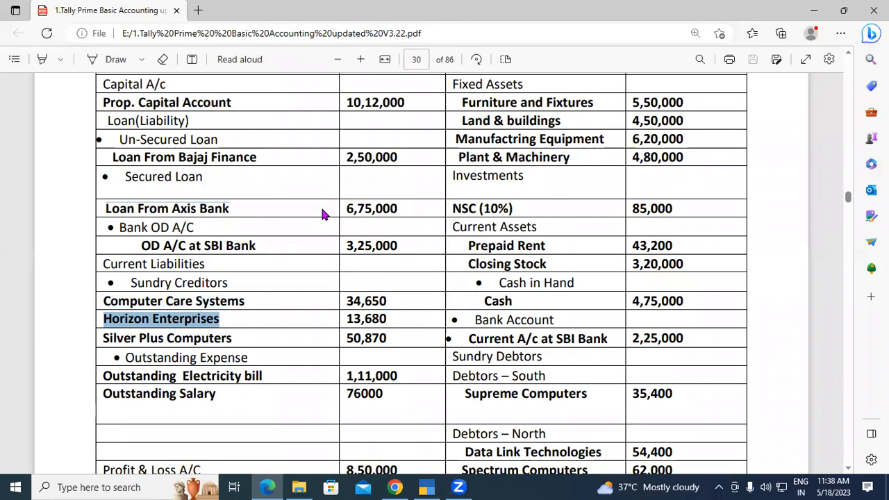
pyautogui.hotkey('alt', 'Tab')
pyautogui.hotkey('ctrl', 'alt', 'v')
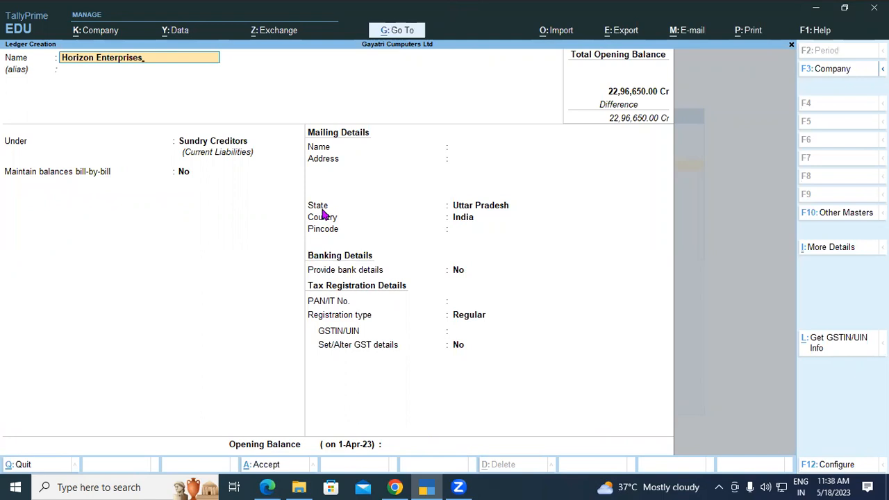
pyautogui.press('Return')
pyautogui.press('Return')
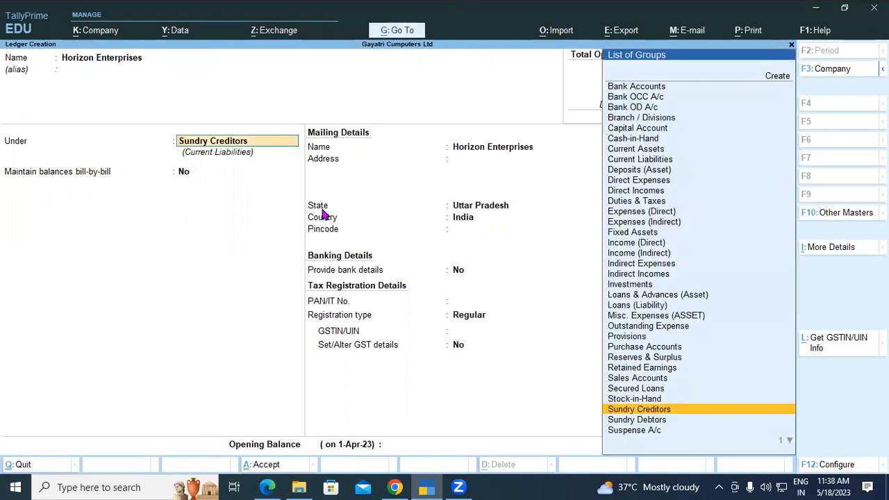
# Keep Horizon Enterprises under Sundry Creditors without bill-by-bill balances, accepting the default state, country, bank and tax details
pyautogui.press('Return')
pyautogui.press('Return')
pyautogui.press('Return')
pyautogui.press('Return')
pyautogui.press('Return')
pyautogui.press('Return')
pyautogui.press('Return')
pyautogui.press('Return')
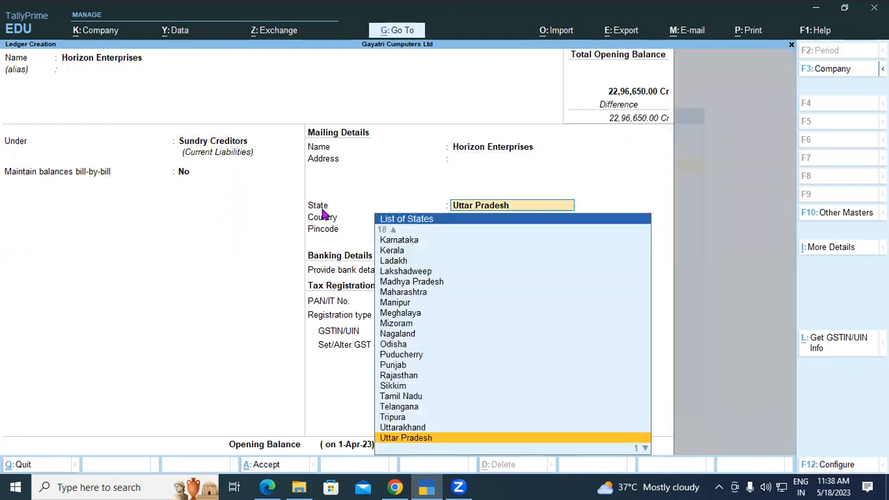
pyautogui.press('Return')
pyautogui.press('Return')
pyautogui.press('Return')
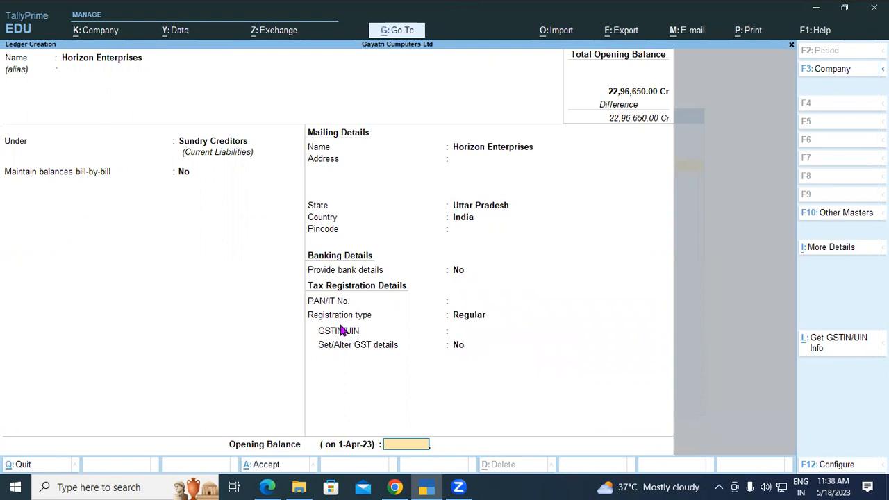
# Set Horizon Enterprises' opening balance to 15,480 Cr and save the ledger
pyautogui.click(267, 487)
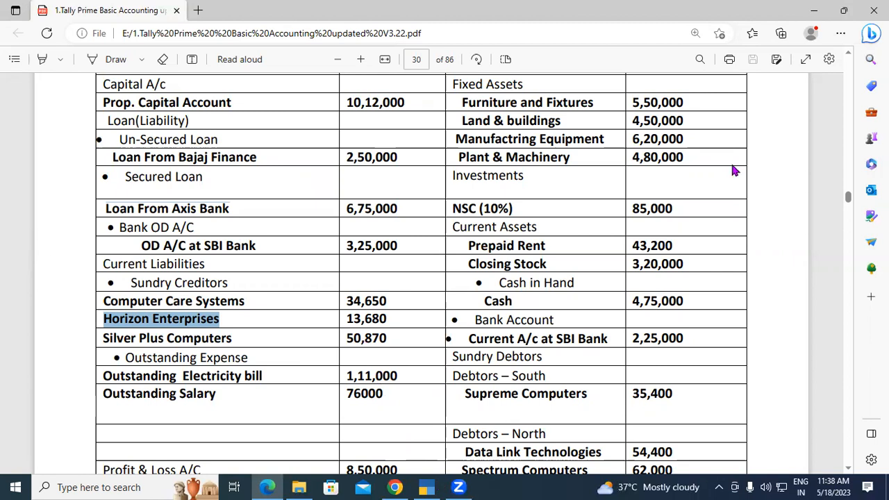
pyautogui.hotkey('alt', 'Tab')
pyautogui.write('15480')
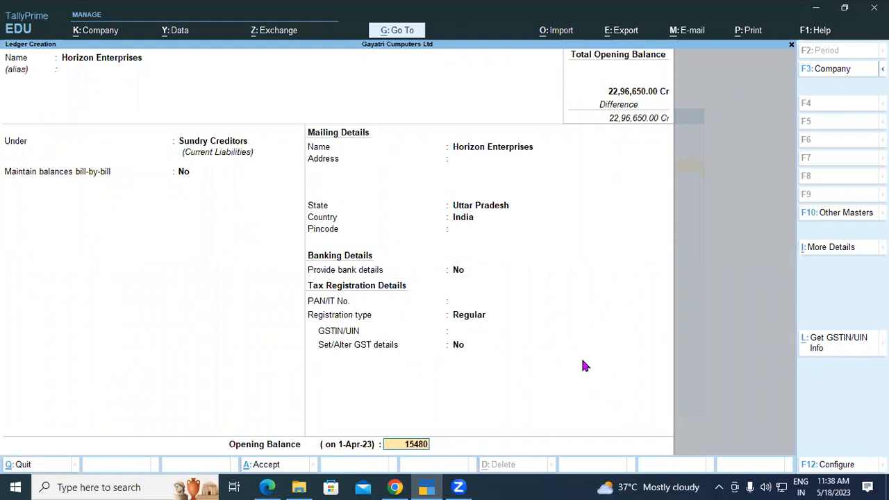
pyautogui.press('Return')
pyautogui.press('Return')
pyautogui.press('Return')
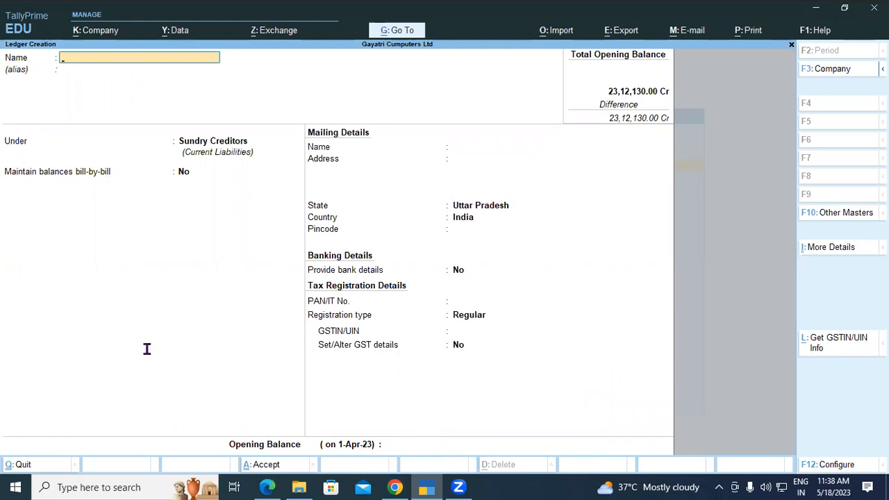
# Name the next ledger "Silver Plus Computers", copying the text from the PDF balance sheet and leaving the alias empty
pyautogui.moveTo(103, 335); pyautogui.dragTo(234, 341)
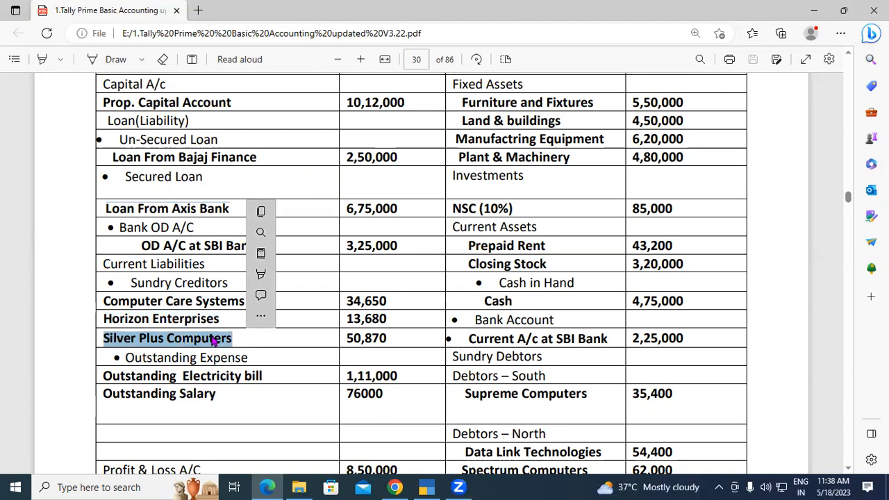
pyautogui.rightClick(212, 344)
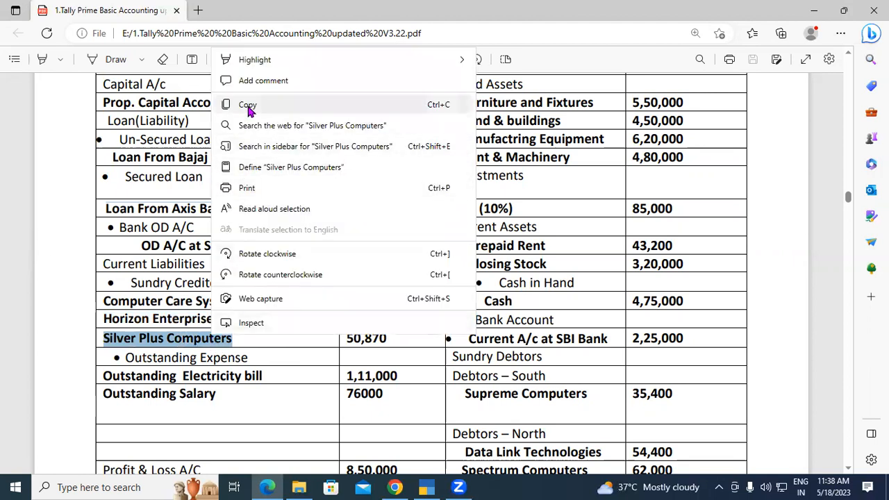
pyautogui.click(242, 105)
pyautogui.click(426, 487)
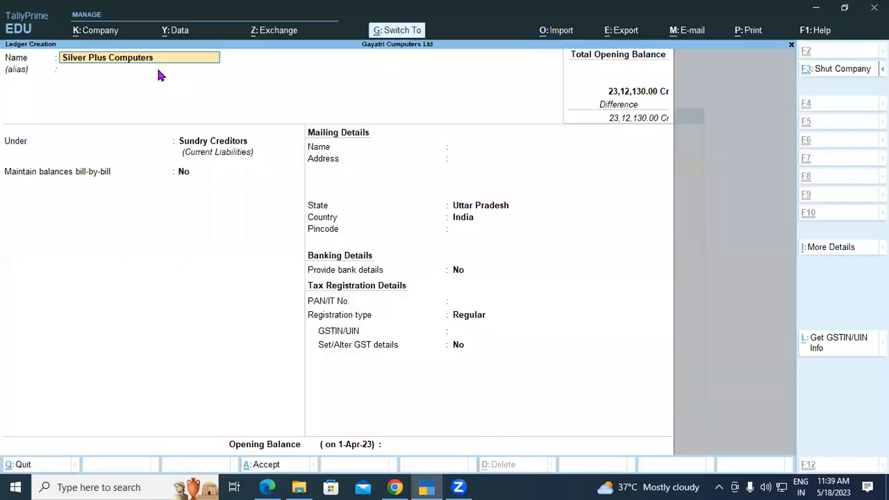
pyautogui.press('Return')
pyautogui.press('Return')
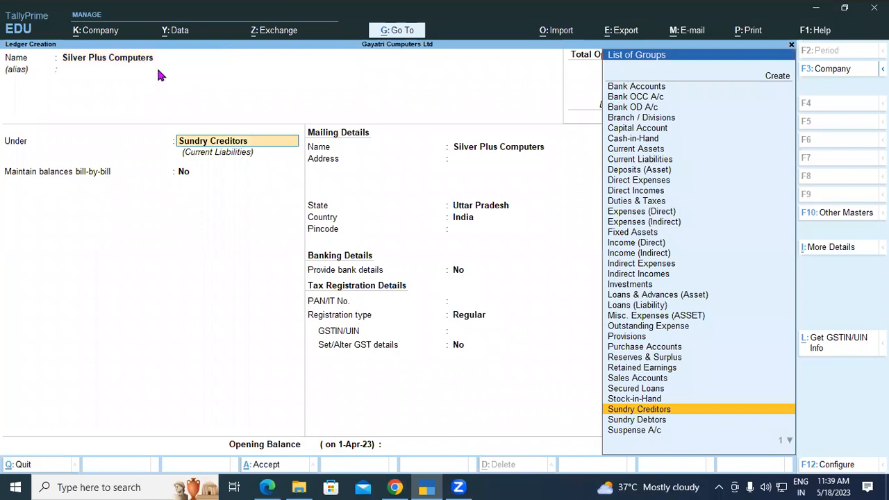
# Keep Silver Plus Computers under Sundry Creditors without bill-by-bill balances, accepting the default state, country, bank and tax details
pyautogui.press('Return')
pyautogui.press('Return')
pyautogui.press('Return')
pyautogui.press('Return')
pyautogui.press('Return')
pyautogui.press('Return')
pyautogui.press('Return')
pyautogui.press('Return')
pyautogui.press('Return')
pyautogui.press('Return')
pyautogui.press('Return')
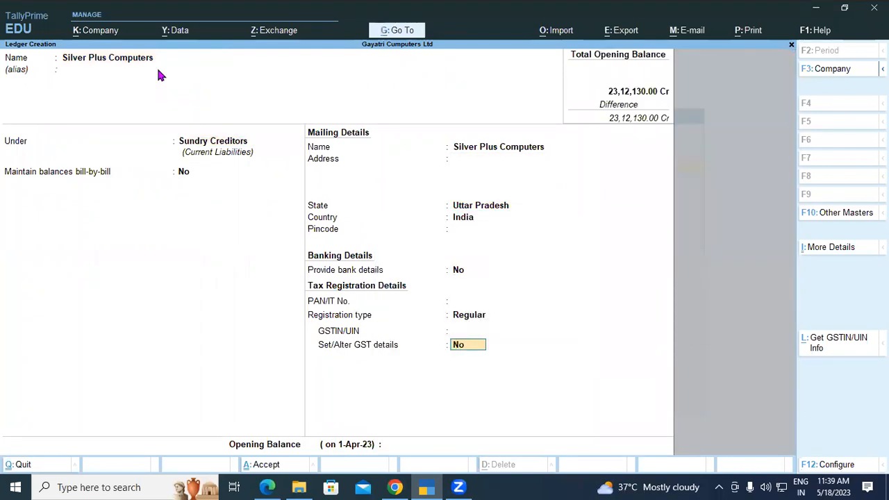
pyautogui.press('Return')
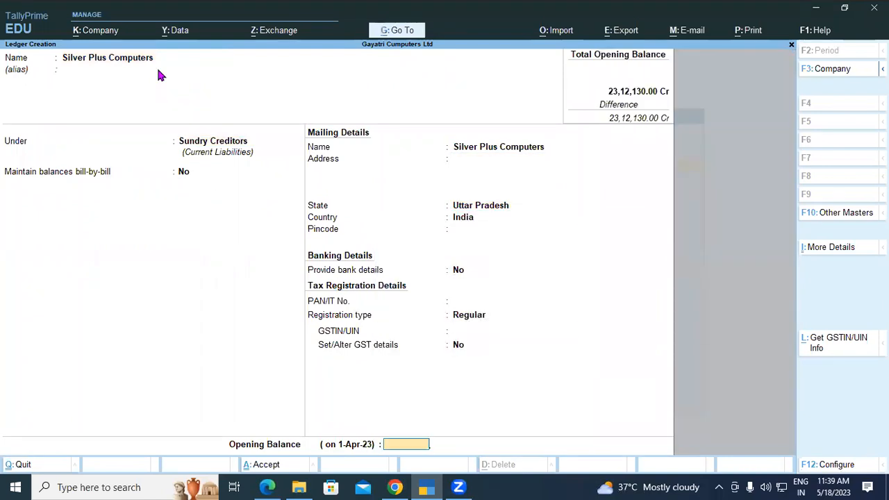
# Set Silver Plus Computers' opening balance to the PDF's amount of 50,870 Cr and save the ledger
pyautogui.click(266, 486)
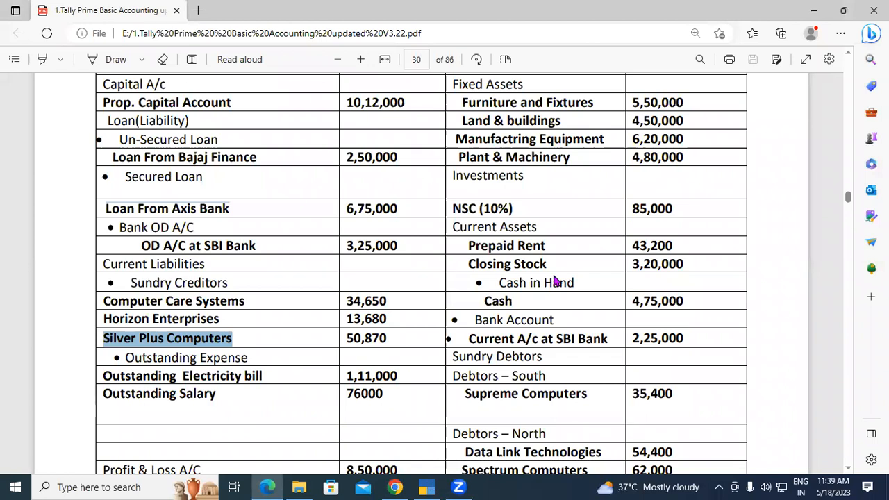
pyautogui.hotkey('alt', 'Tab')
pyautogui.write('50870')
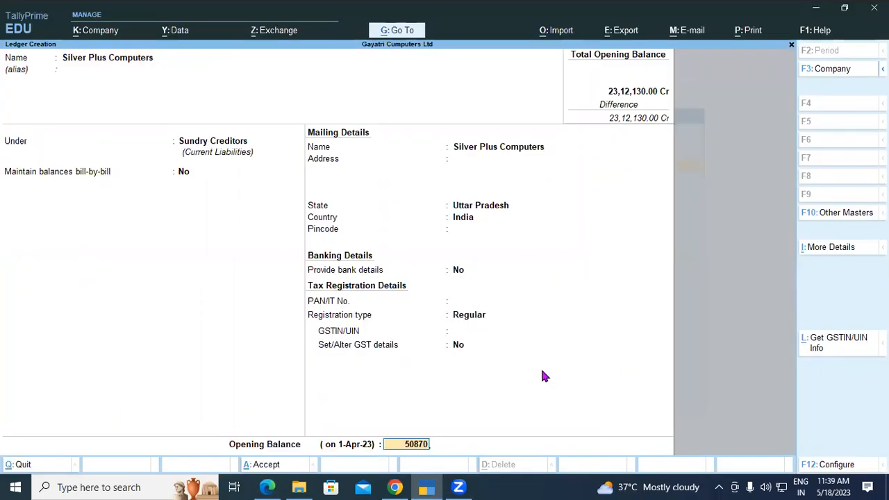
pyautogui.press('Return')
pyautogui.press('Return')
pyautogui.press('Return')
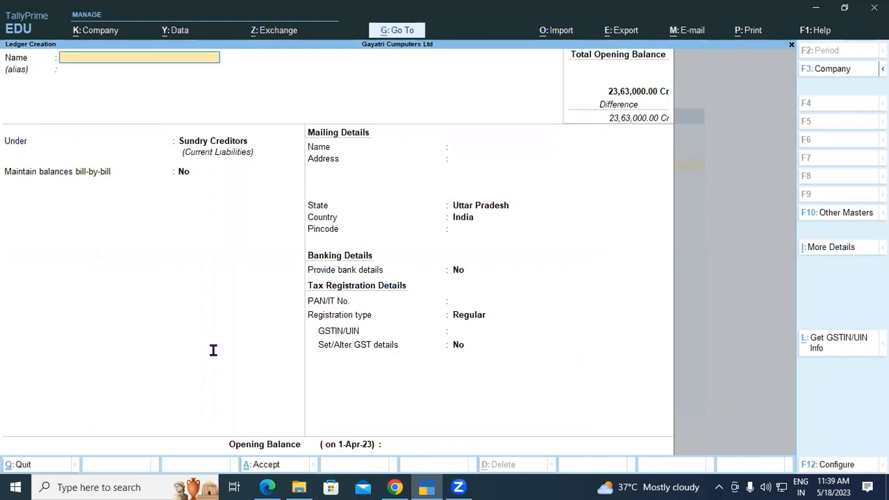
# Name the next ledger "Outstanding Electricity bill", copying the text from the PDF balance sheet and leaving the alias empty
pyautogui.hotkey('alt', 'Tab')
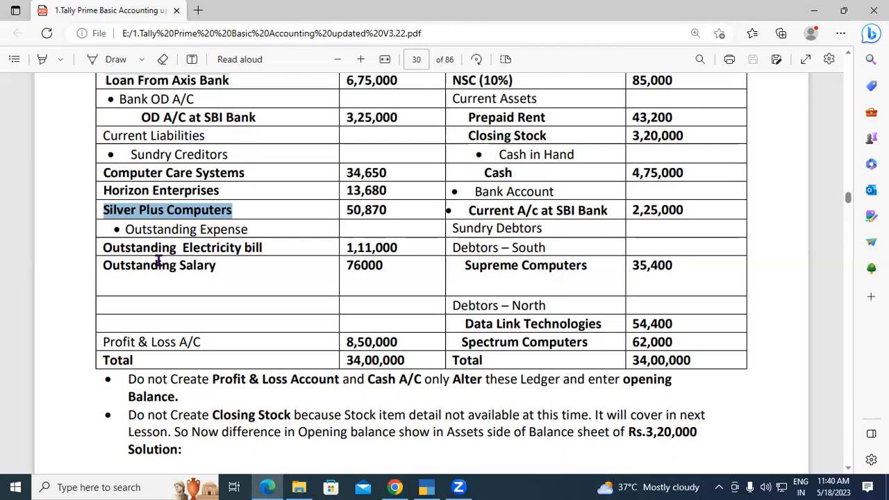
pyautogui.moveTo(103, 248); pyautogui.dragTo(264, 248)
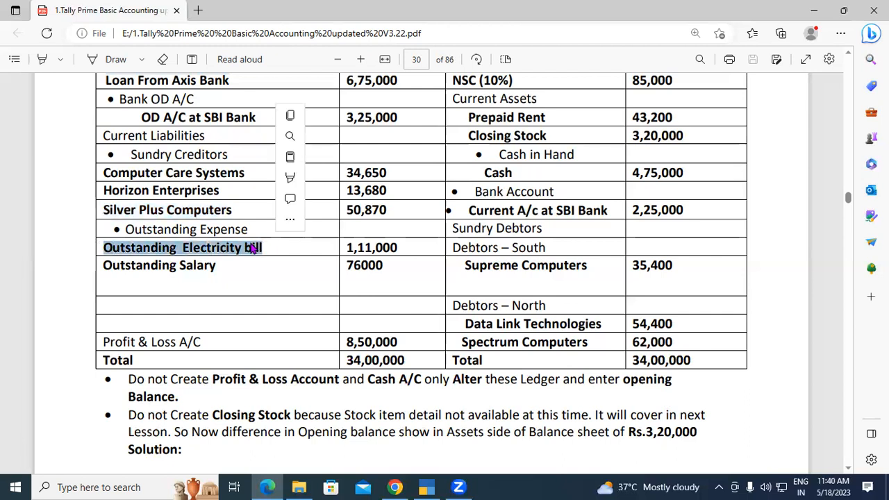
pyautogui.rightClick(253, 249)
pyautogui.click(290, 246)
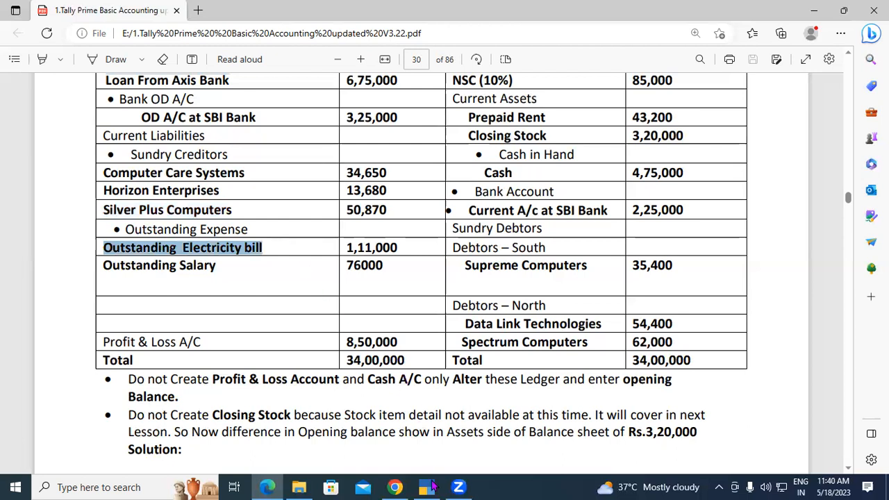
pyautogui.hotkey('alt', 'Tab')
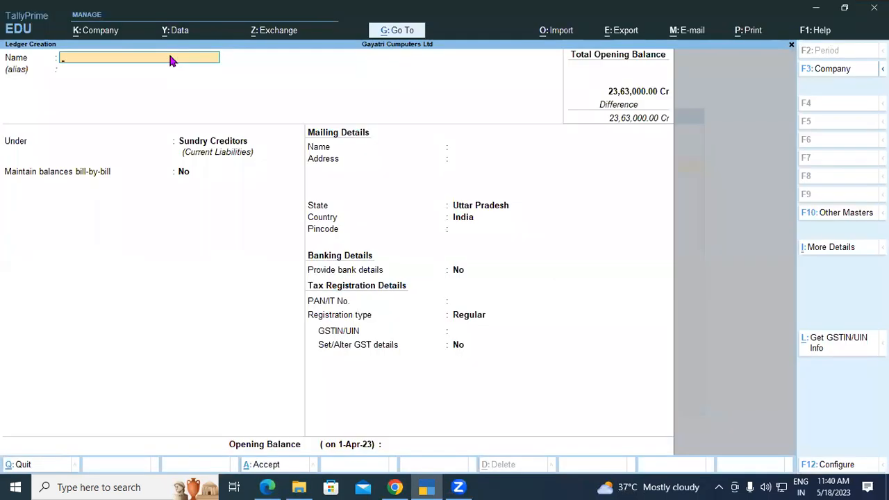
pyautogui.hotkey('ctrl', 'v')
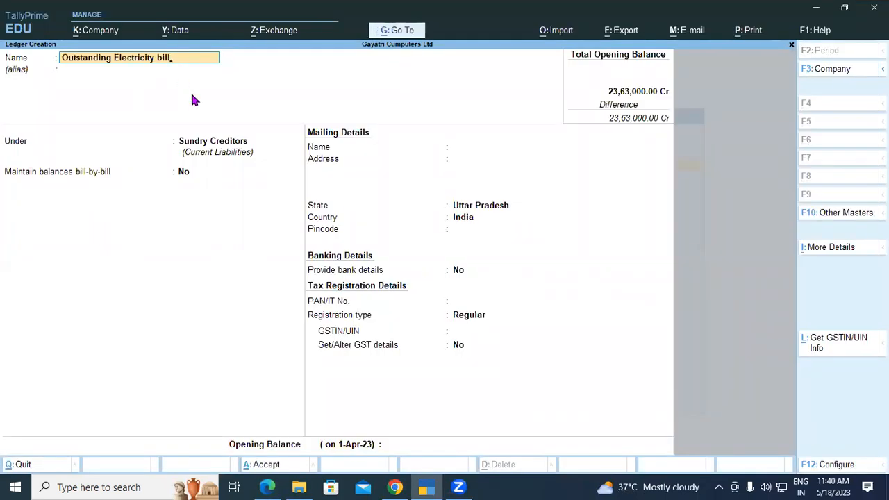
pyautogui.press('Return')
pyautogui.press('Return')
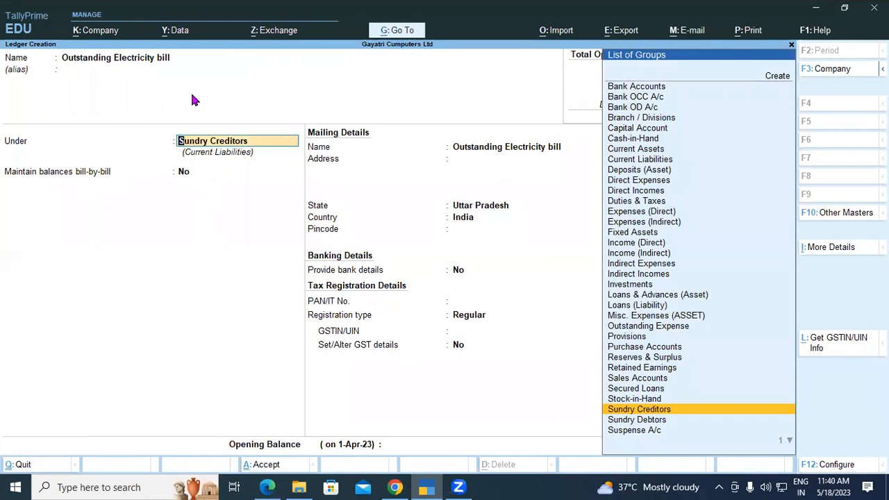
# Place Outstanding Electricity bill under Outstanding Expense, accepting the default mailing, state, country, bank and tax details
pyautogui.write('Out')
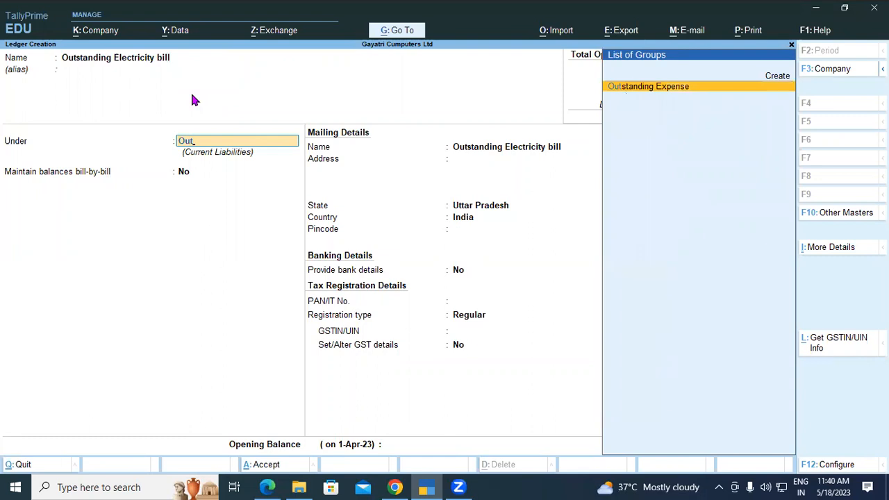
pyautogui.press('Return')
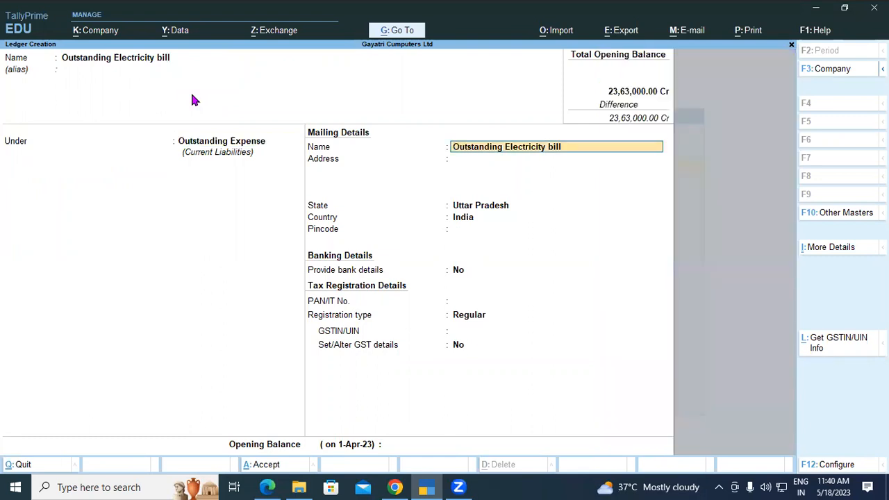
pyautogui.press('Return')
pyautogui.press('Return')
pyautogui.press('Return')
pyautogui.press('Return')
pyautogui.press('Return')
pyautogui.press('Return')
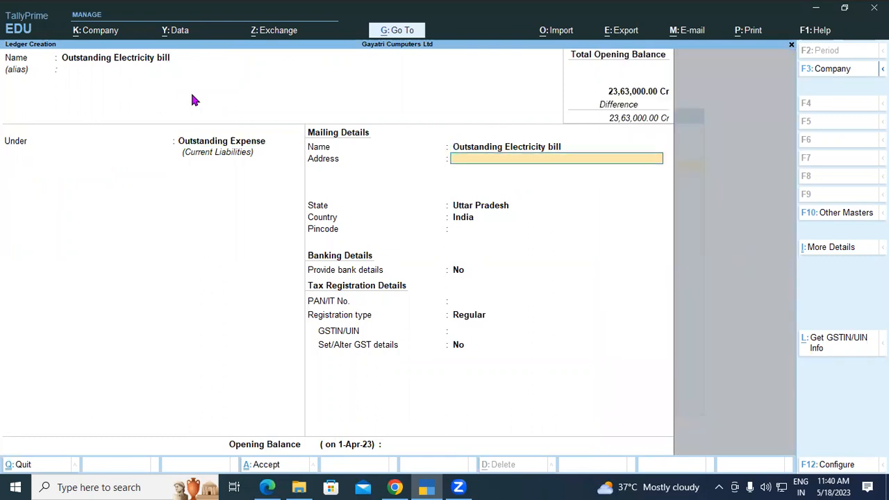
pyautogui.press('Return')
pyautogui.press('Return')
pyautogui.press('Return')
pyautogui.press('Return')
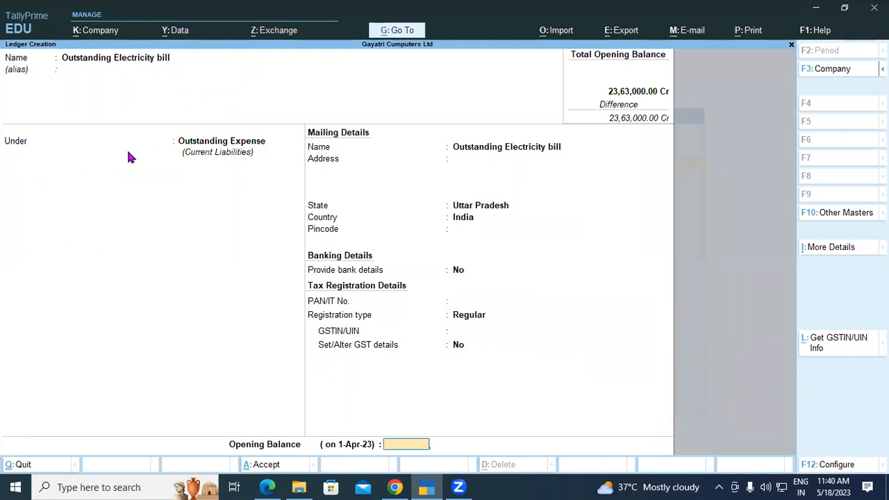
# Set Outstanding Electricity bill's opening balance to the PDF's amount of 1,11,000 Cr and save the ledger
pyautogui.click(267, 487)
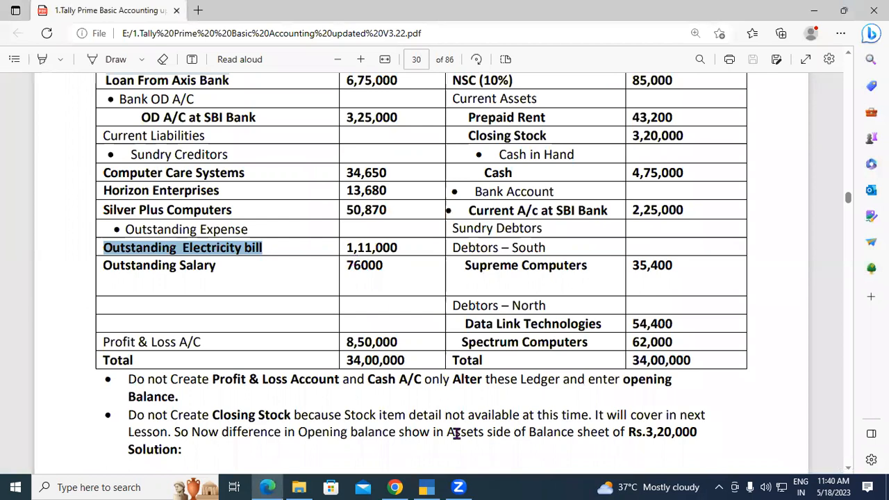
pyautogui.click(434, 487)
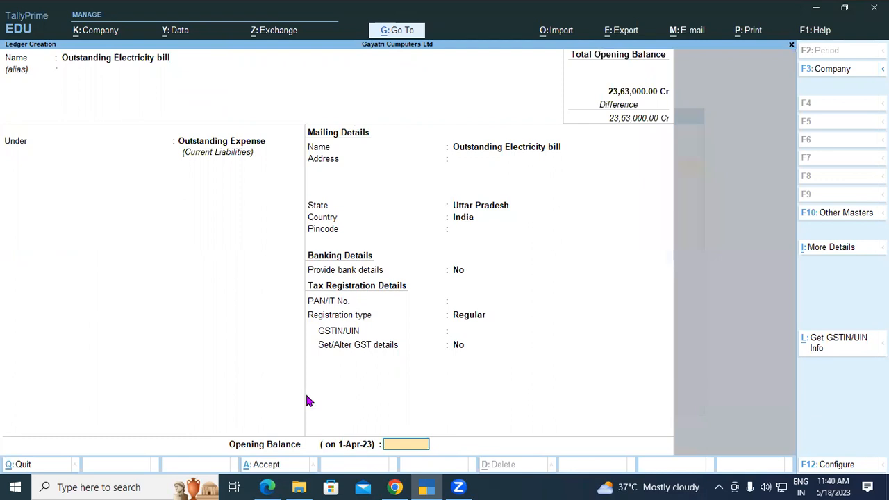
pyautogui.write('111000')
pyautogui.press('Return')
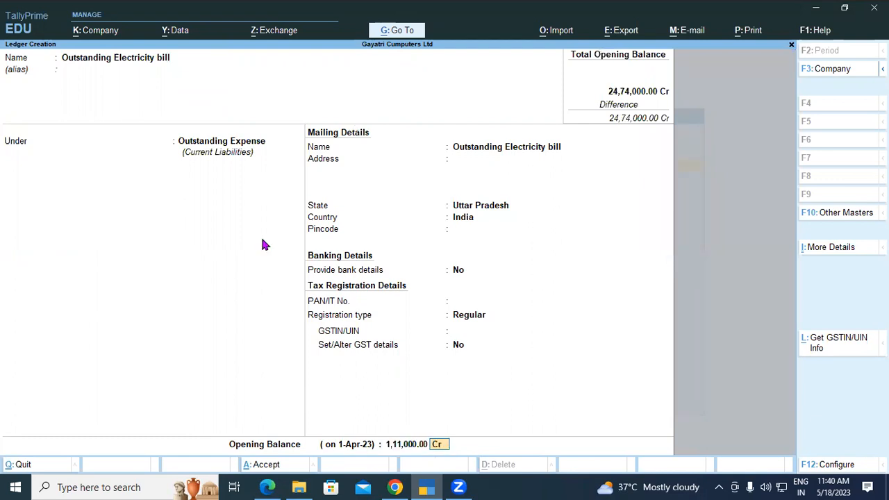
pyautogui.press('Return')
pyautogui.press('Return')
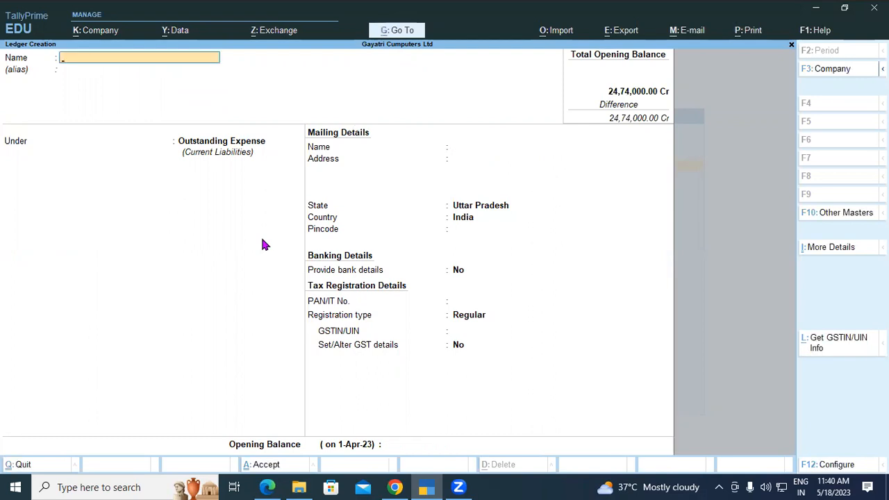
# Name the next ledger "Outstanding Salary", copying the text from the PDF balance sheet and leaving the alias empty
pyautogui.click(268, 487)
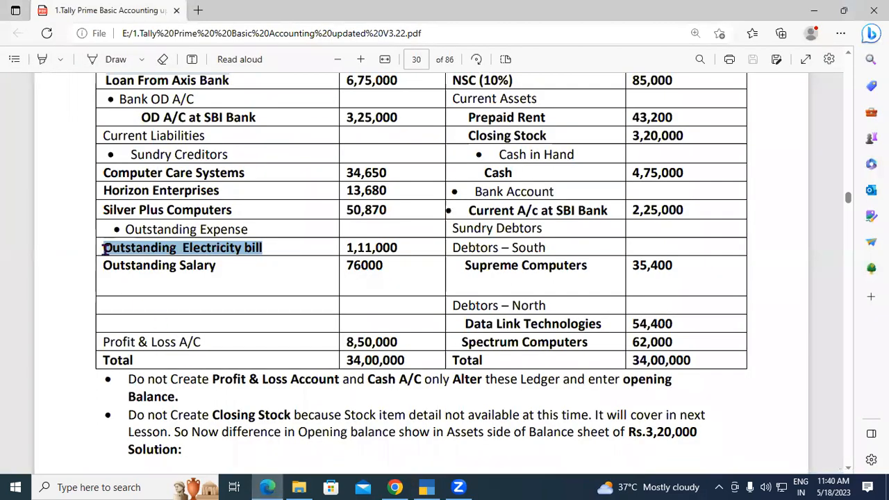
pyautogui.moveTo(103, 265); pyautogui.dragTo(218, 268)
pyautogui.rightClick(204, 269)
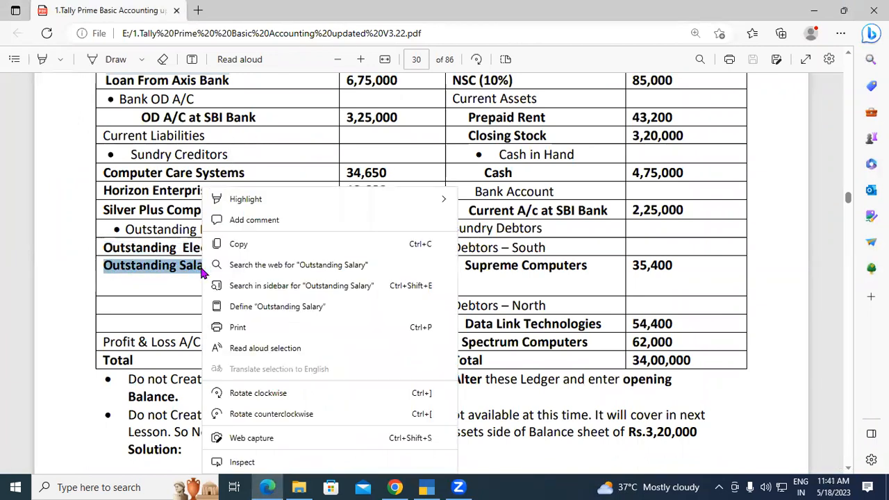
pyautogui.click(221, 246)
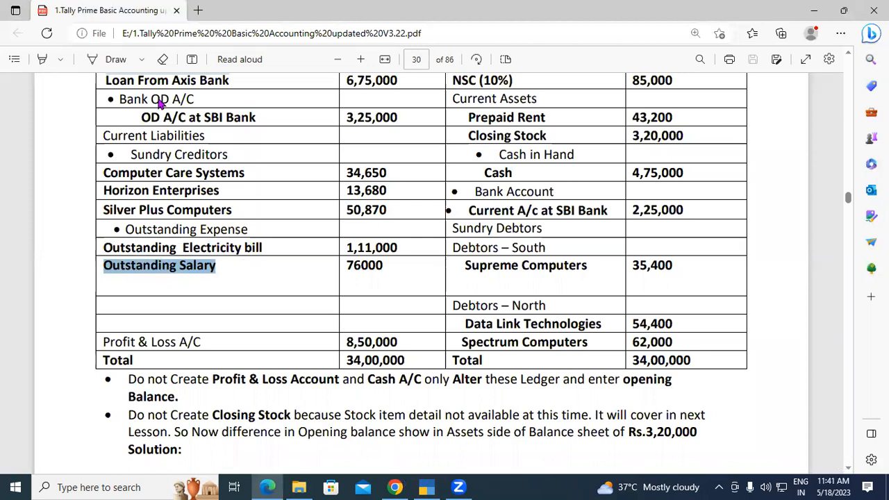
pyautogui.hotkey('alt', 'Tab')
pyautogui.hotkey('ctrl', 'alt', 'v')
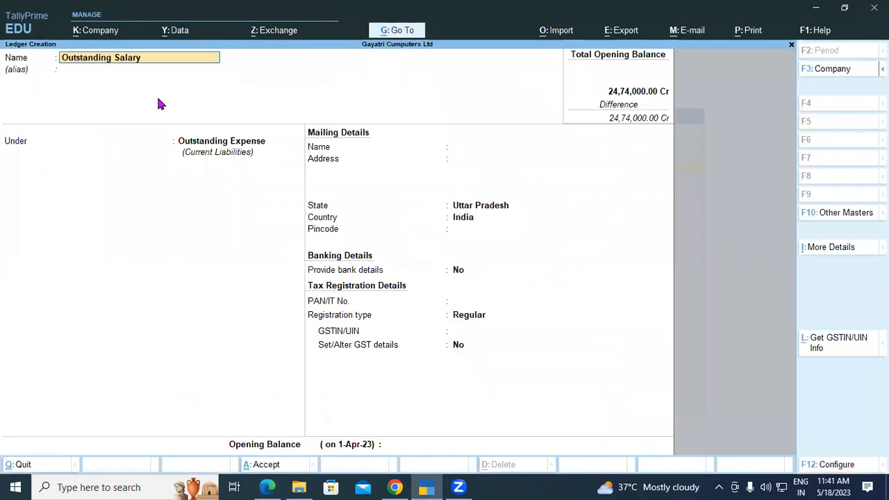
pyautogui.press('Return')
pyautogui.press('Return')
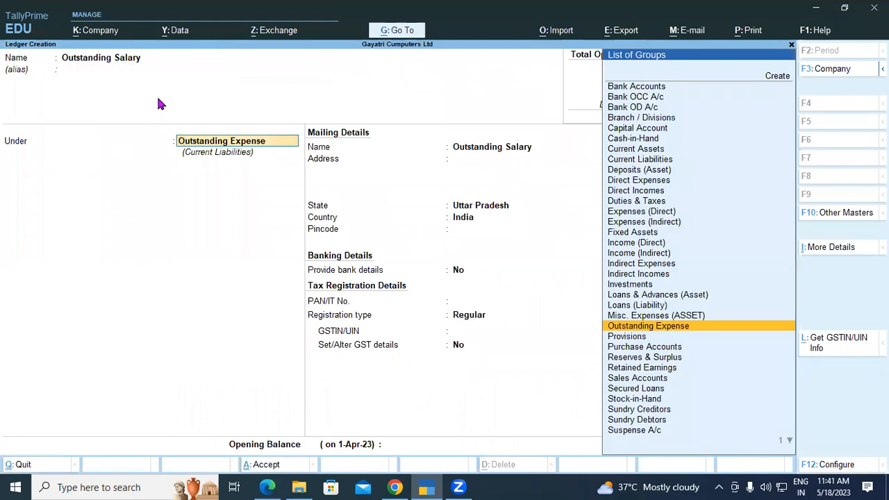
# Keep Outstanding Salary under Outstanding Expense, accepting the default mailing, state, country, bank and tax details
pyautogui.press('Return')
pyautogui.press('Return')
pyautogui.press('Return')
pyautogui.press('Return')
pyautogui.press('Return')
pyautogui.press('Return')
pyautogui.press('Return')
pyautogui.press('Return')
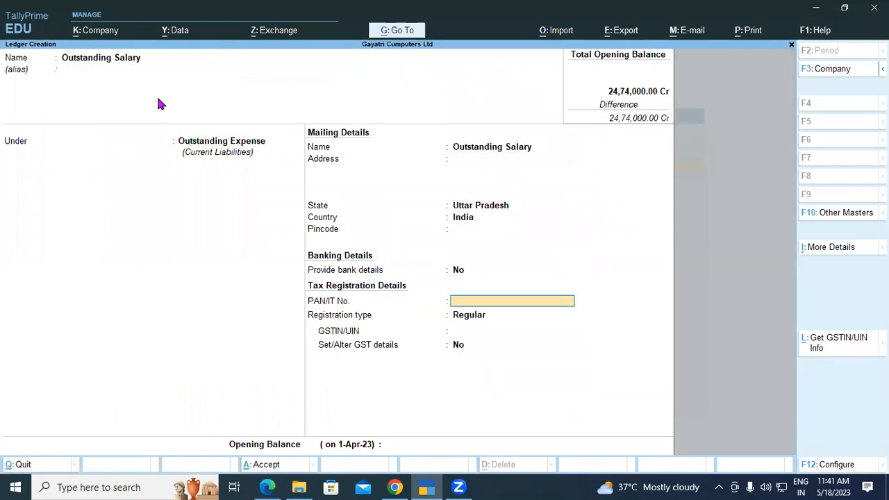
pyautogui.press('Return')
pyautogui.press('Return')
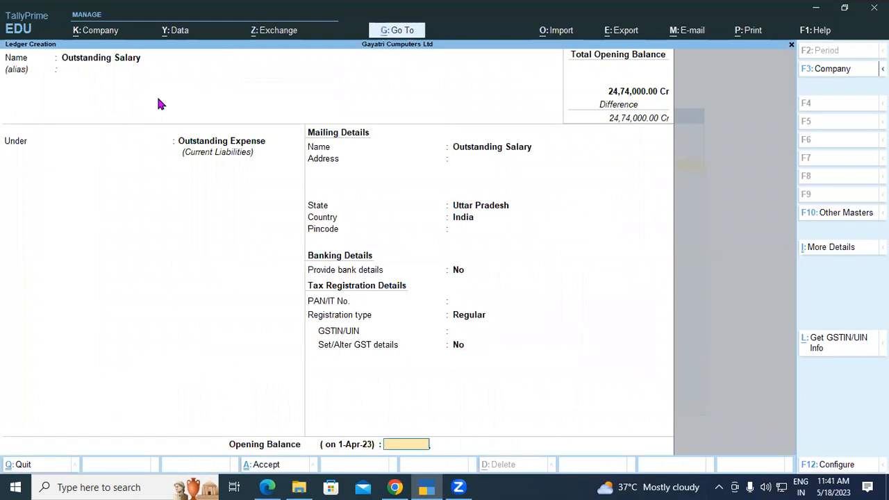
# Set Outstanding Salary's opening balance to the PDF's amount of 76,000 Cr and save the ledger
pyautogui.click(267, 488)
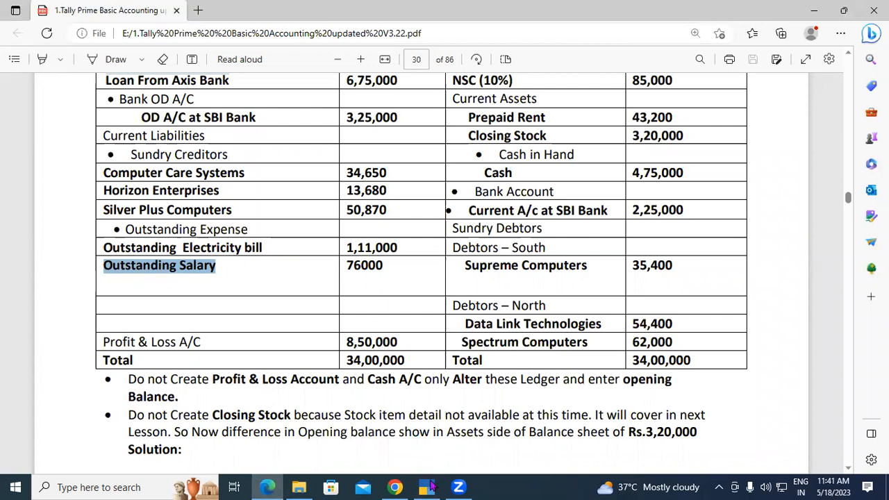
pyautogui.hotkey('alt', 'Tab')
pyautogui.write('76000')
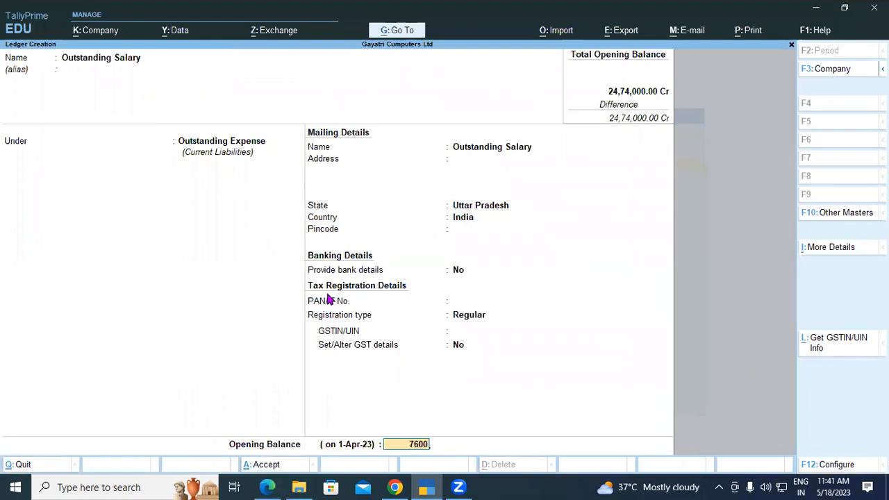
pyautogui.press('Return')
pyautogui.press('Return')
pyautogui.press('Return')
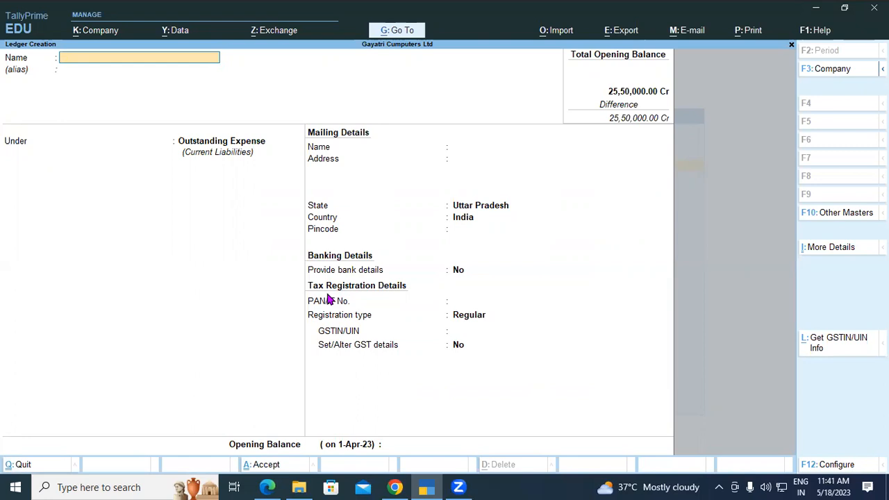
# Check the Profit & Loss A/C entry in the PDF, and quit ledger creation back to the Gateway of Tally
pyautogui.click(266, 487)
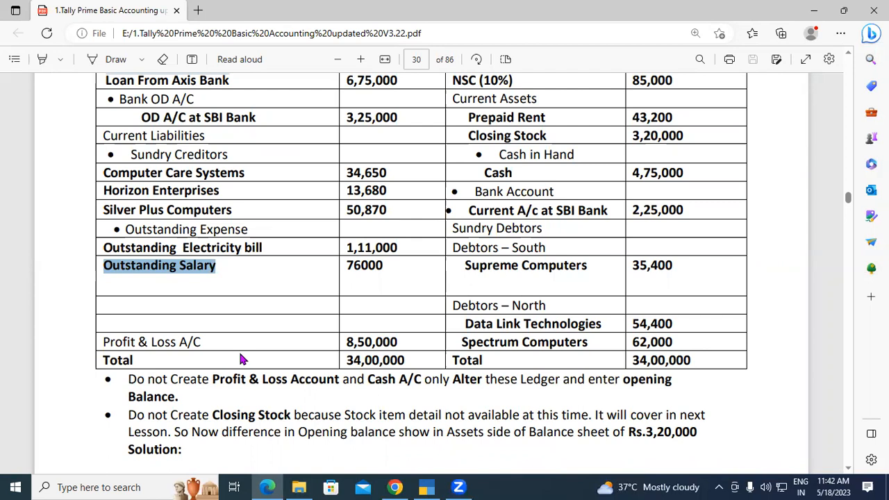
pyautogui.click(429, 487)
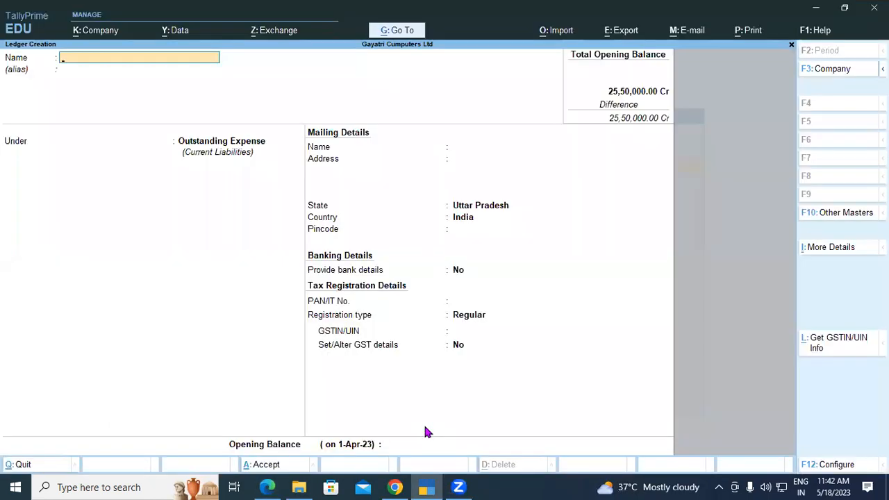
pyautogui.press('Escape')
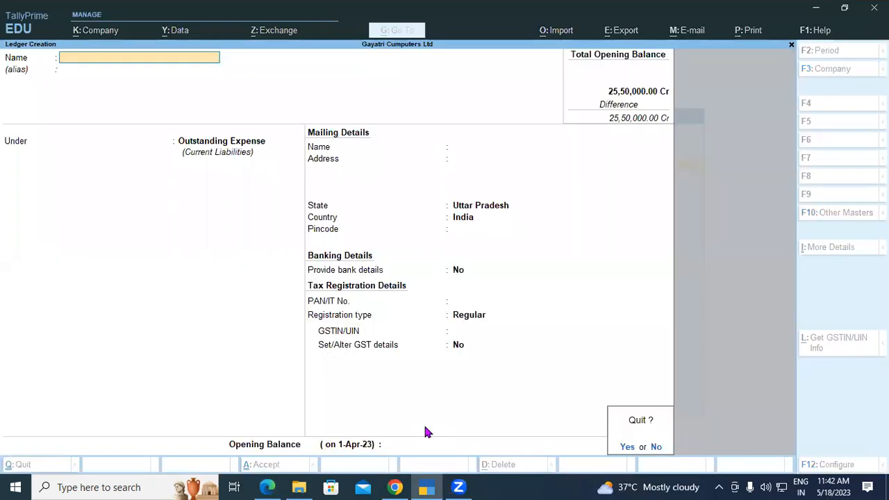
pyautogui.press('y')
pyautogui.press('Escape')
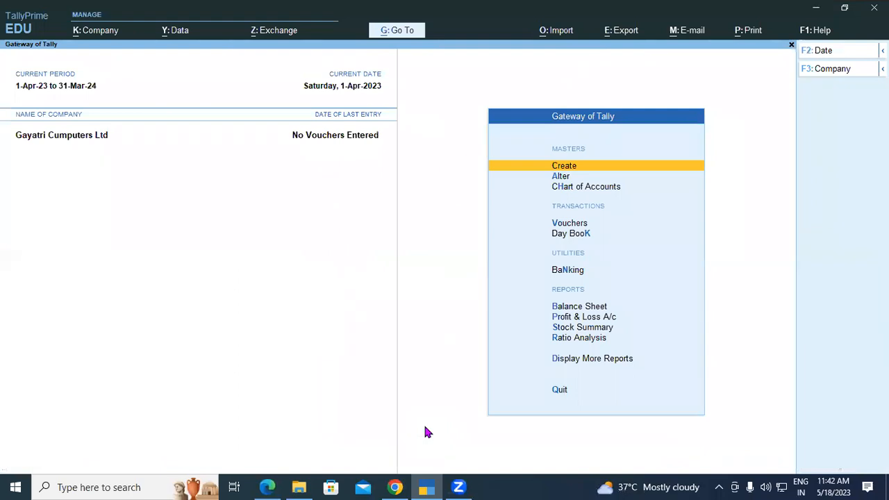
# Open the existing Profit & Loss A/c ledger for alteration
pyautogui.press('Down')
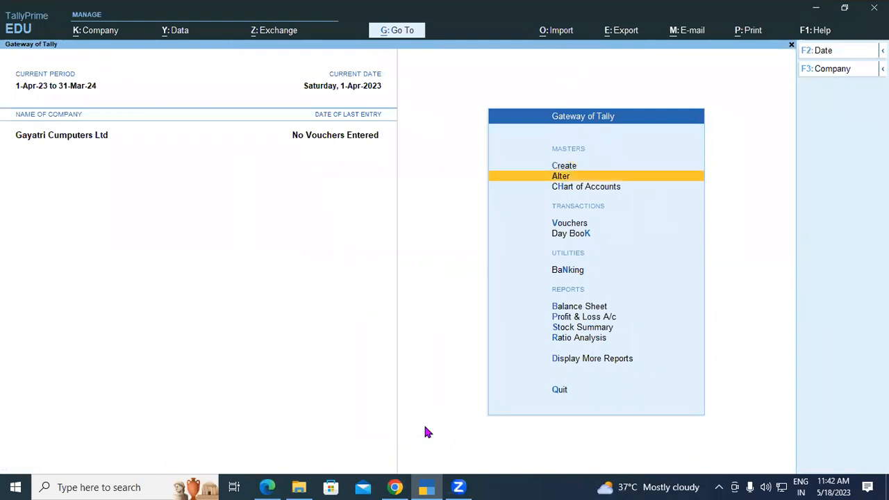
pyautogui.press('Return')
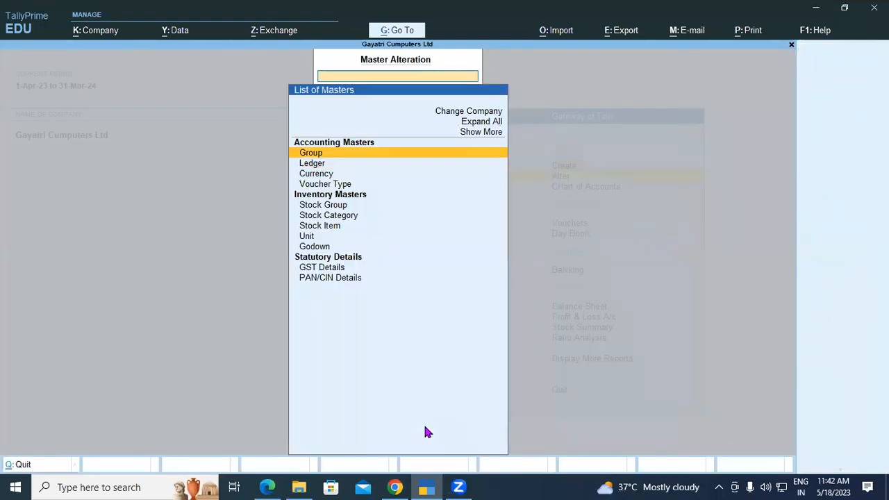
pyautogui.press('Down')
pyautogui.press('Return')
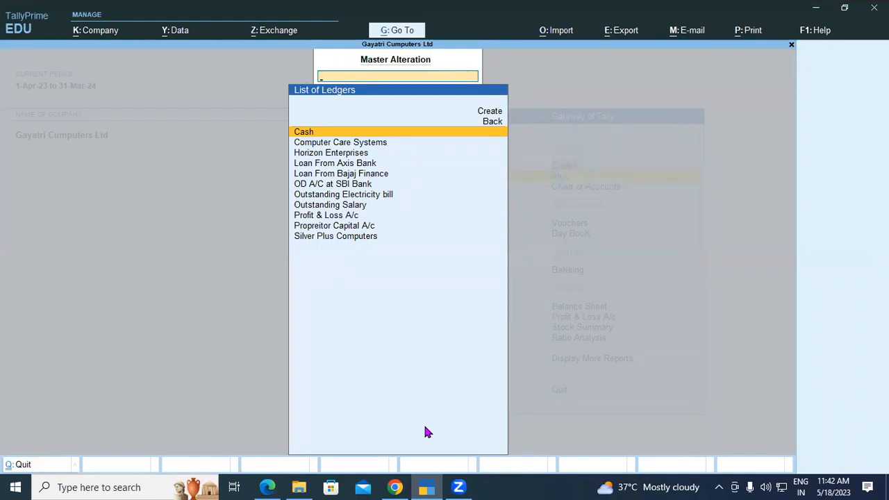
pyautogui.press('Down')
pyautogui.press('Down')
pyautogui.press('Down')
pyautogui.press('Down')
pyautogui.press('Down')
pyautogui.press('Down')
pyautogui.press('Down')
pyautogui.press('Down')
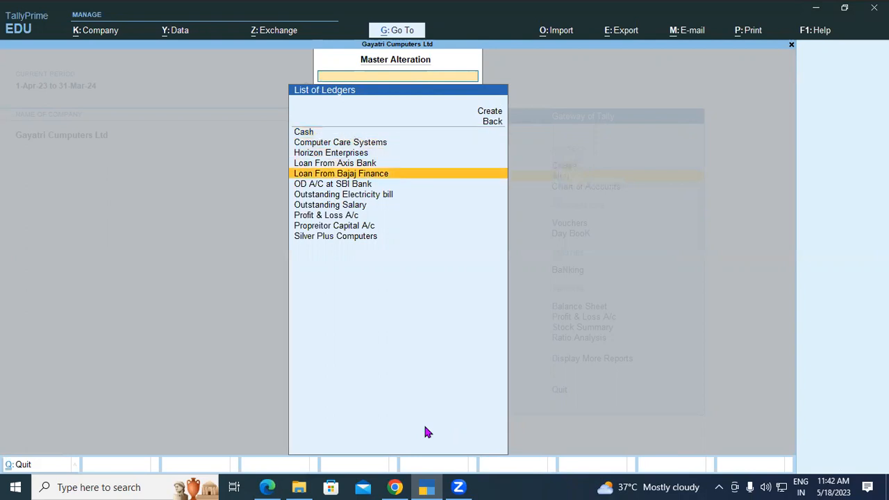
pyautogui.press('Return')
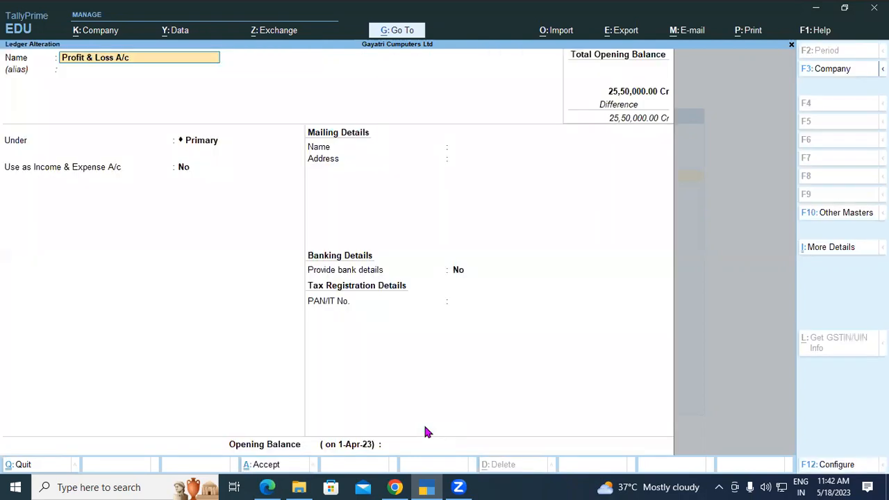
# Set the Profit & Loss A/c ledger's opening balance to the PDF's amount of 8,50,000 Cr and save the ledger
pyautogui.press('Return')
pyautogui.press('Return')
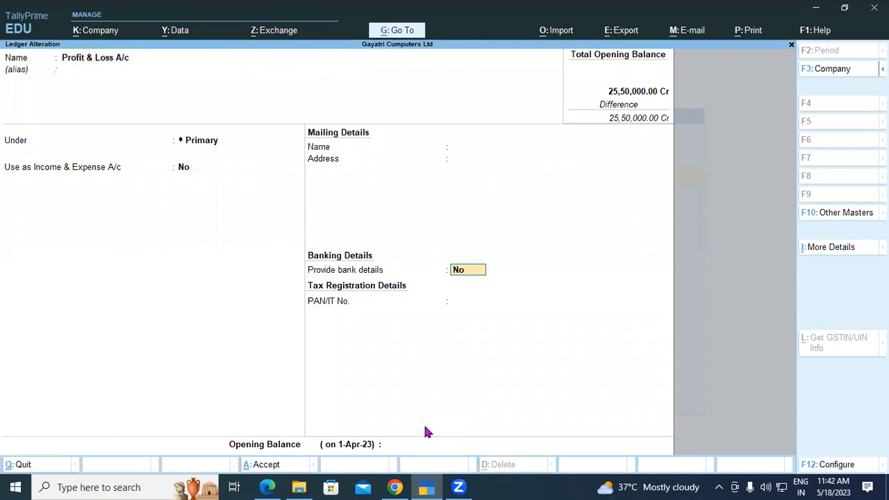
pyautogui.press('Return')
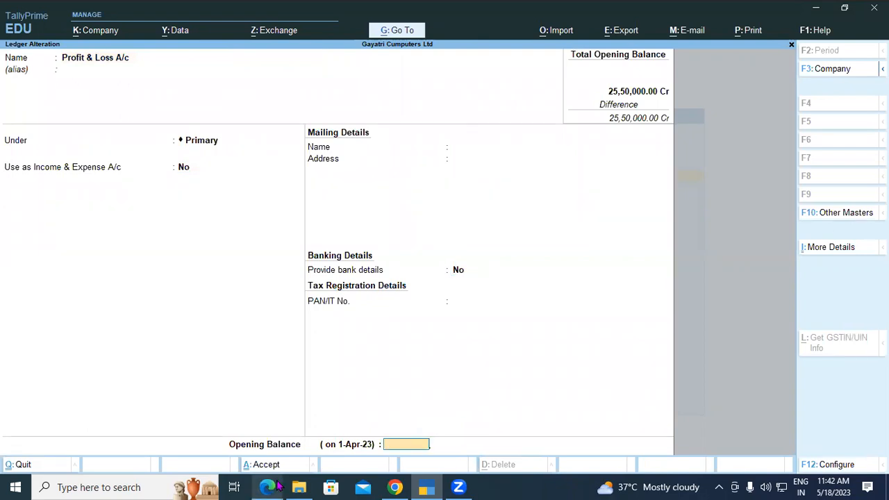
pyautogui.click(289, 403)
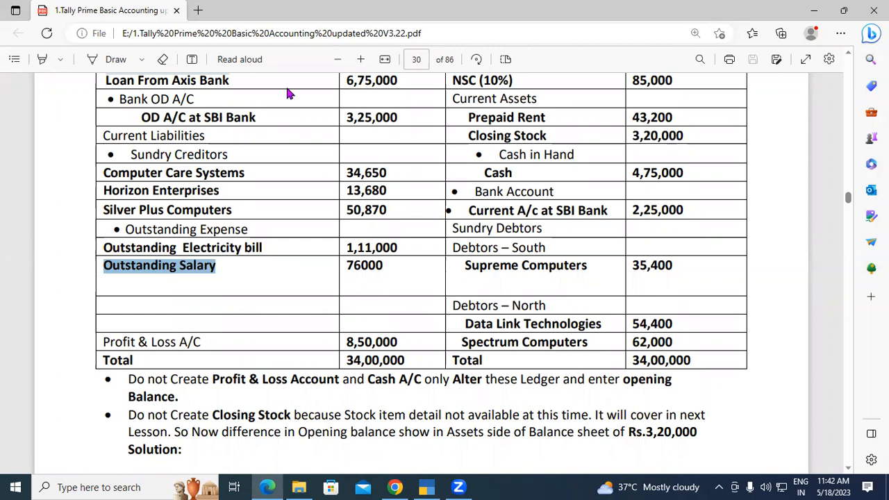
pyautogui.hotkey('alt', 'Tab')
pyautogui.write('8,')
pyautogui.write('50,00')
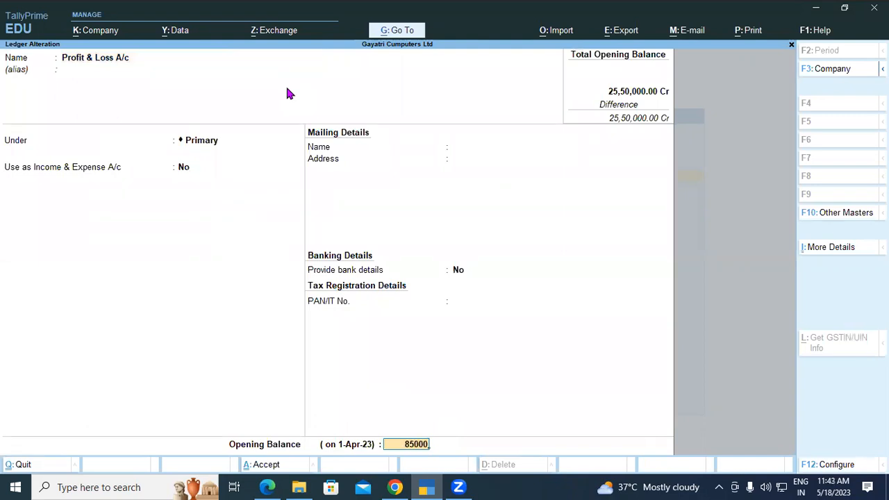
pyautogui.write('0')
pyautogui.press('Return')
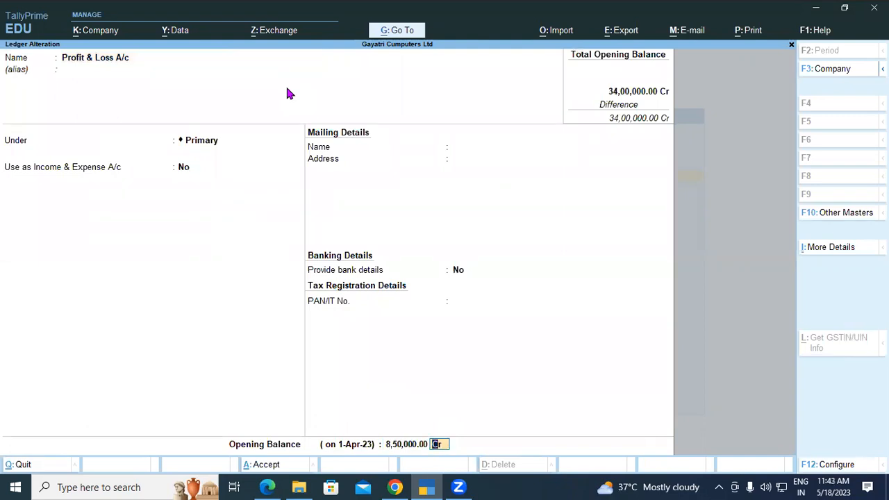
pyautogui.press('Return')
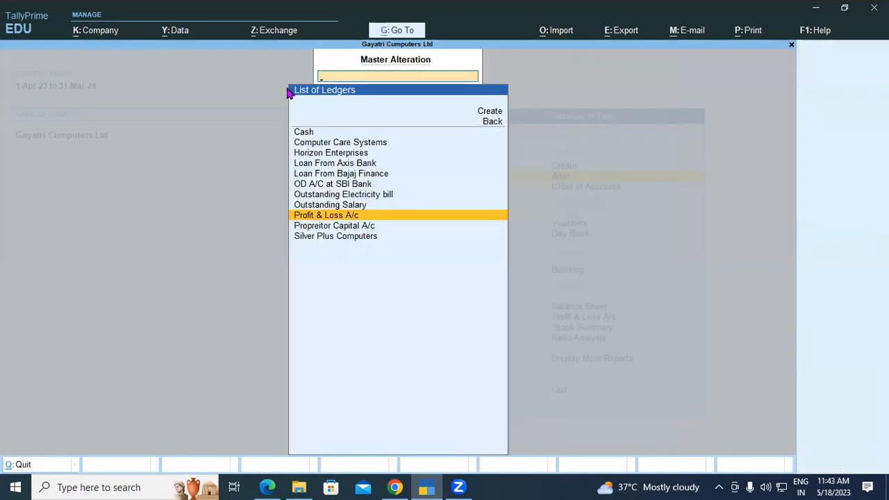
# Check the assets side of the balance sheet in the PDF, and quit ledger alteration back to the Gateway of Tally
pyautogui.moveTo(276, 486)
pyautogui.click(256, 420)
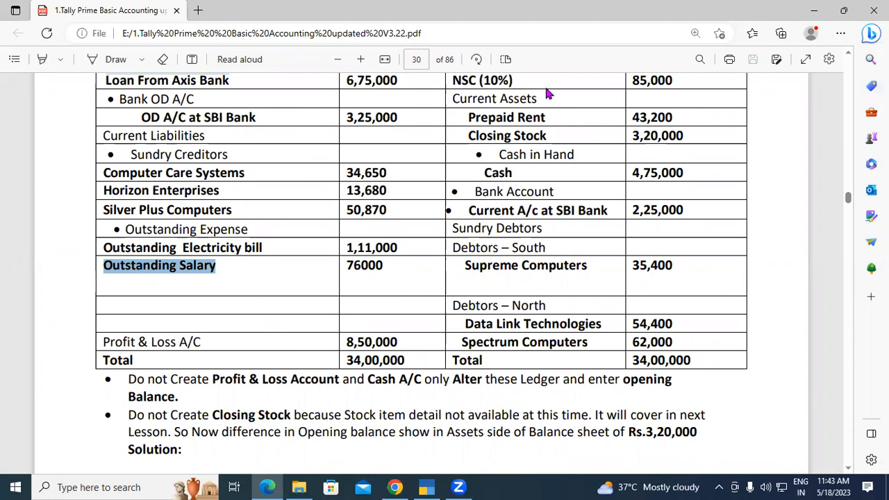
pyautogui.hotkey('alt', 'Tab')
pyautogui.press('Escape')
pyautogui.press('Escape')
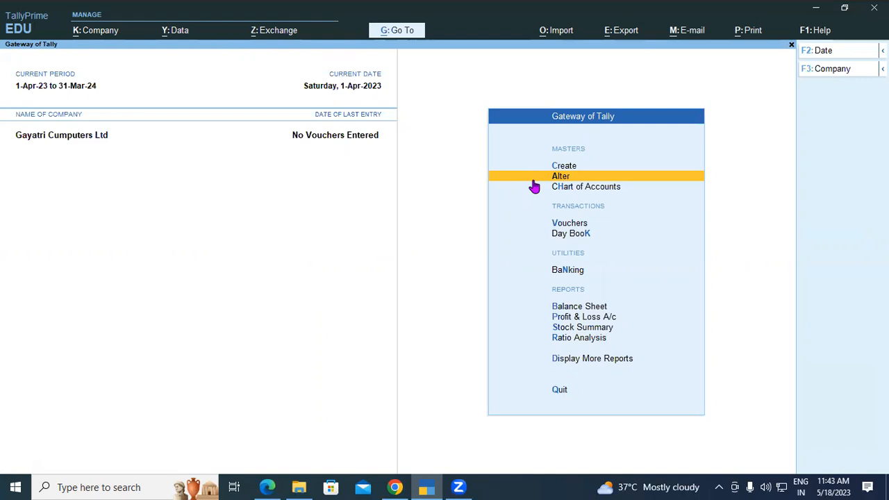
# Open the Balance Sheet report, examine the liabilities and the difference in opening balances, and return to the Gateway of Tally
pyautogui.press('Down')
pyautogui.press('Down')
pyautogui.press('Down')
pyautogui.press('Down')
pyautogui.press('Down')
pyautogui.press('Down')
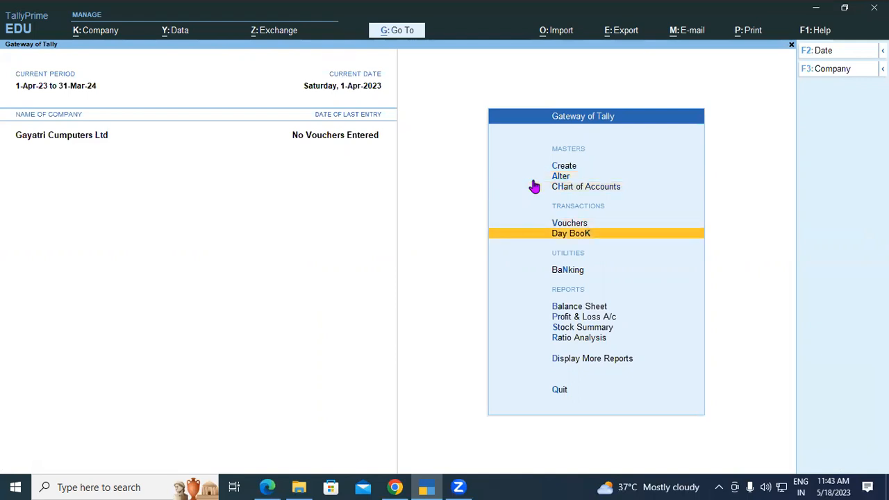
pyautogui.press('Up')
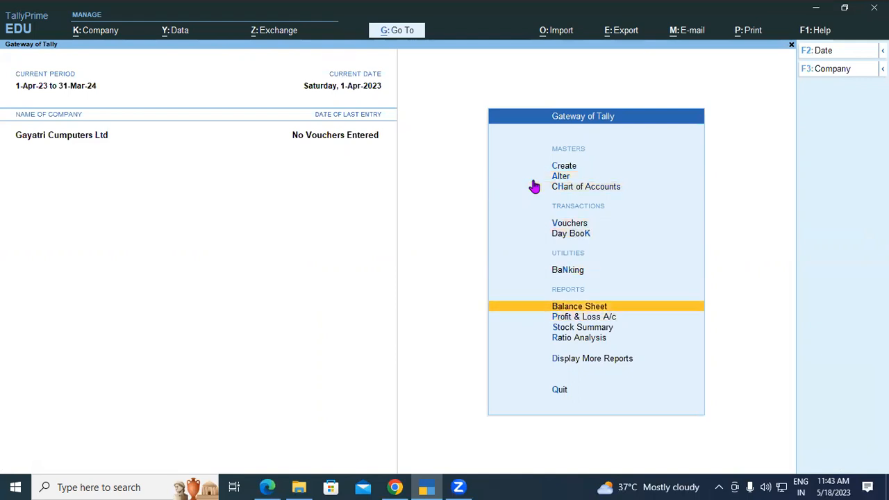
pyautogui.press('Return')
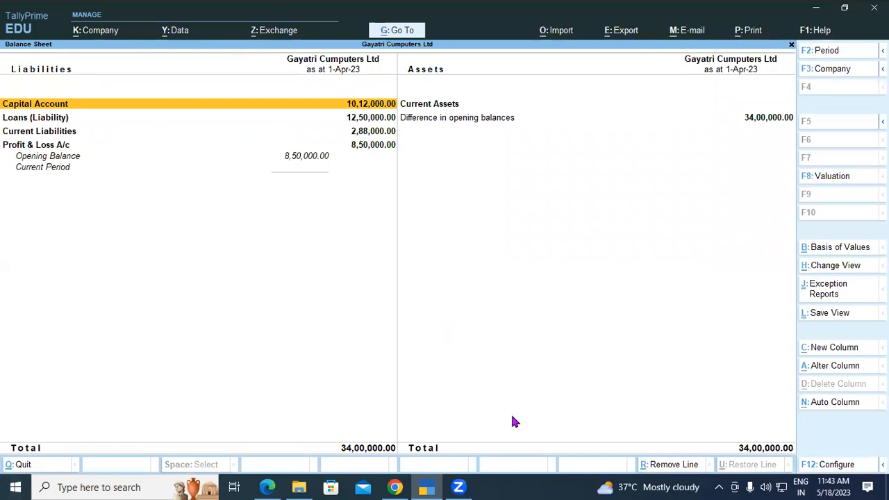
pyautogui.click(371, 465)
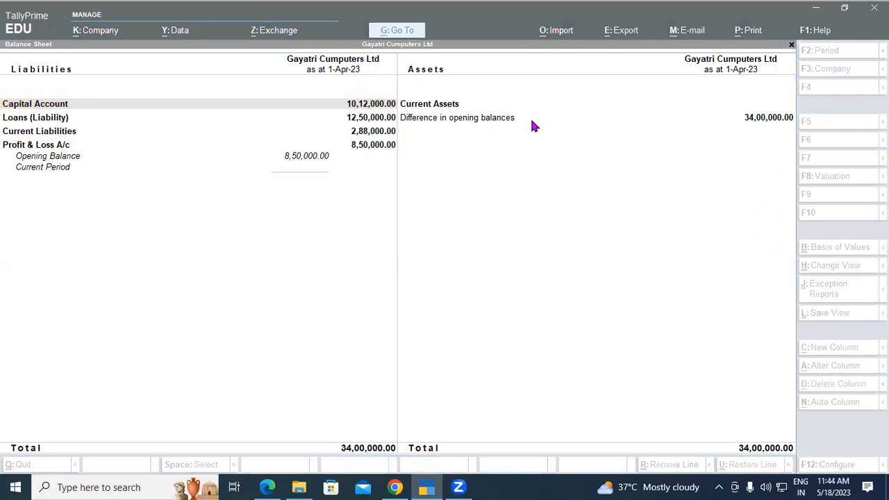
pyautogui.click(511, 193)
pyautogui.press('Escape')
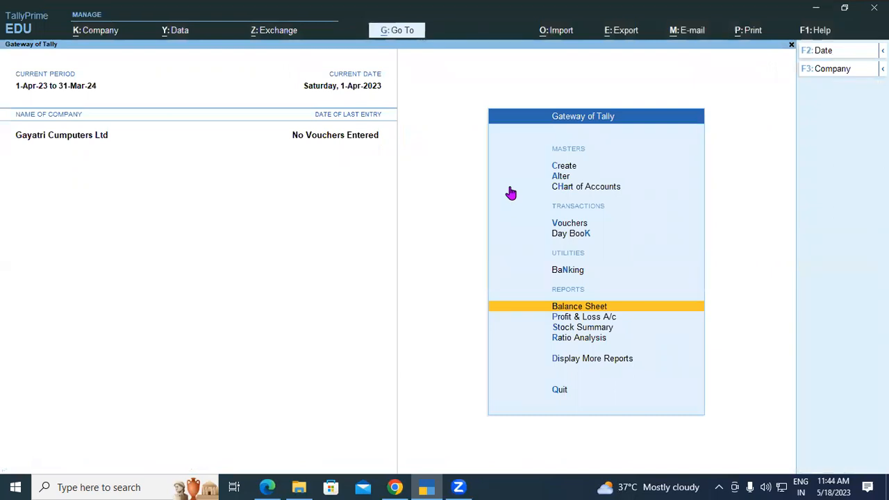
# Start creating a new ledger from the accounting masters
pyautogui.press('Up')
pyautogui.press('Up')
pyautogui.press('Up')
pyautogui.press('Up')
pyautogui.press('Up')
pyautogui.press('Up')
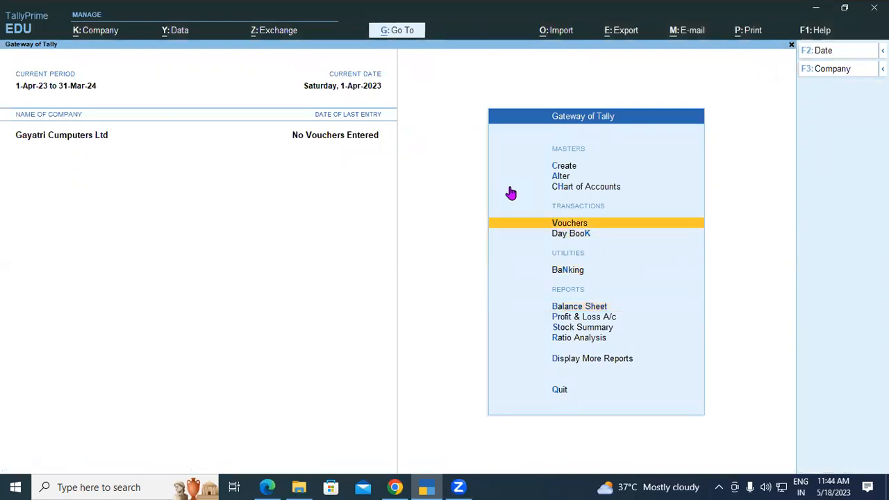
pyautogui.press('Return')
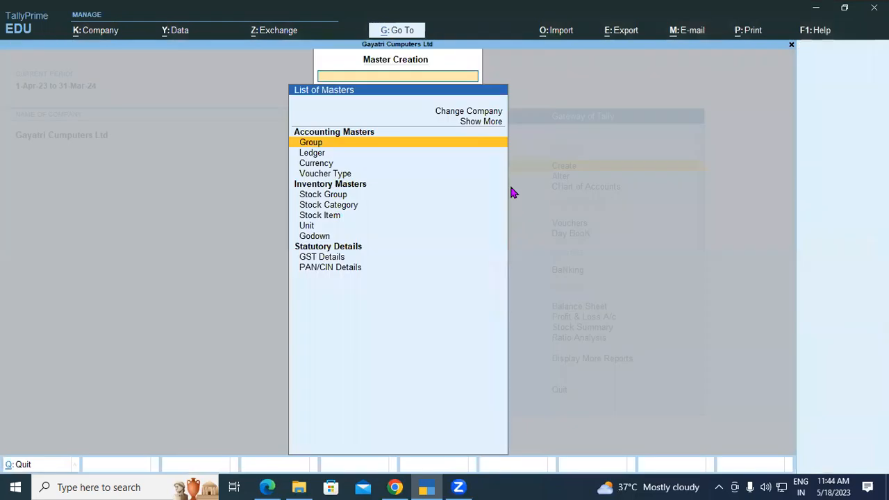
pyautogui.press('Down')
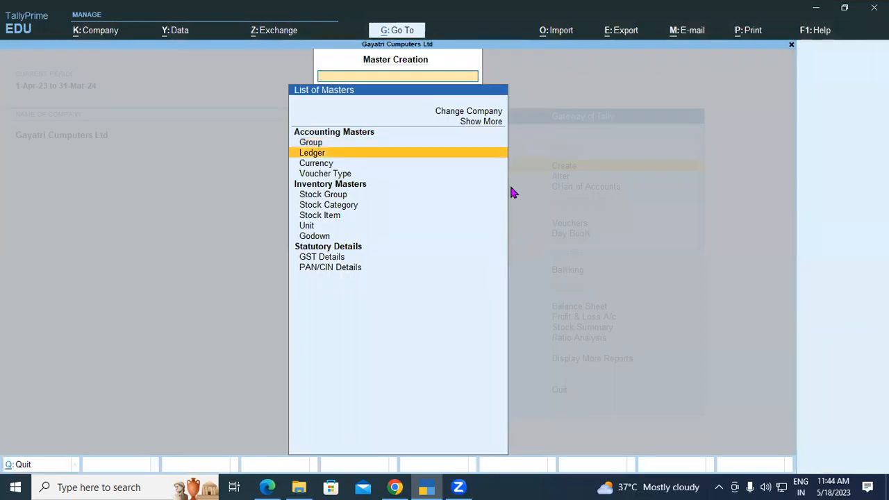
pyautogui.press('Return')
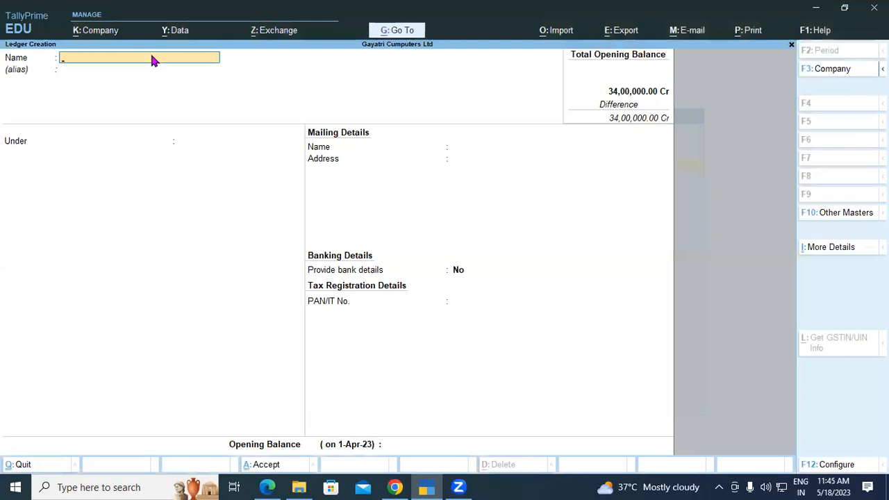
# Name the new ledger Furniture & Fixture and leave its alias blank
pyautogui.write('F')
pyautogui.write('urni')
pyautogui.write('ture')
pyautogui.write(' 7')
pyautogui.press('BackSpace')
pyautogui.write('& Fix')
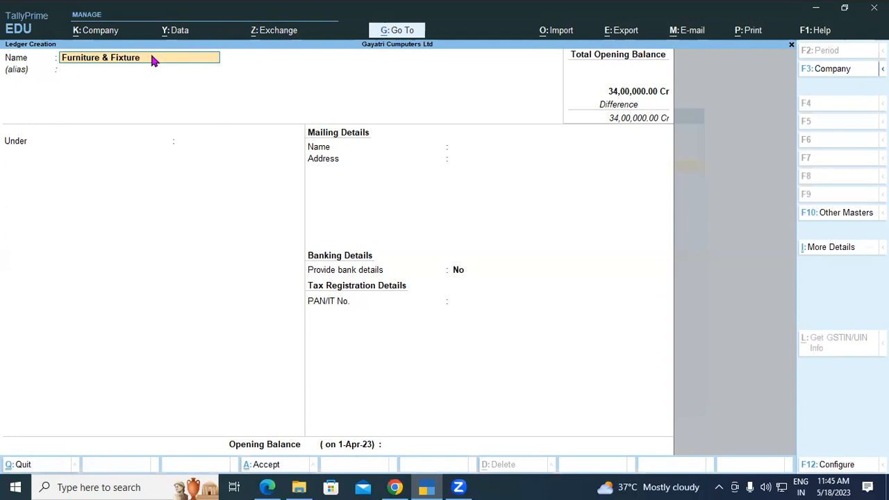
pyautogui.write('ture')
pyautogui.press('Return')
pyautogui.press('Return')
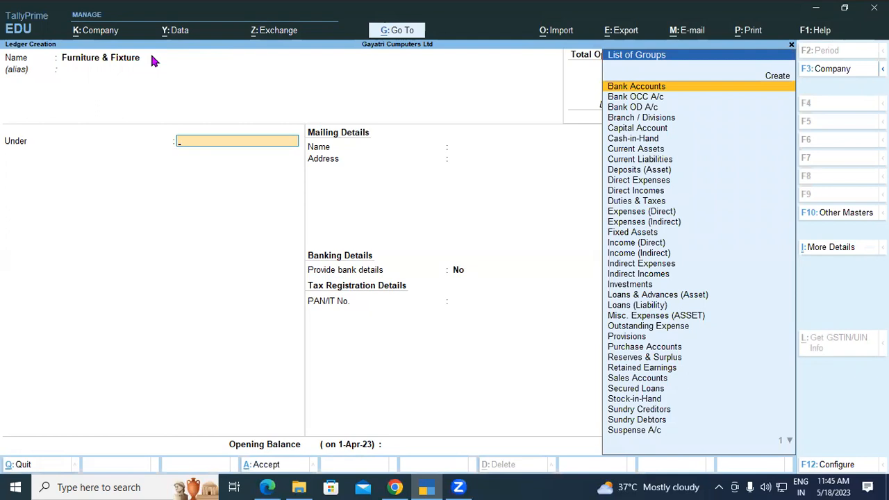
# Place Furniture & Fixture under Fixed Assets, accepting the default mailing, state, country, bank and tax details
pyautogui.write('Fixe')
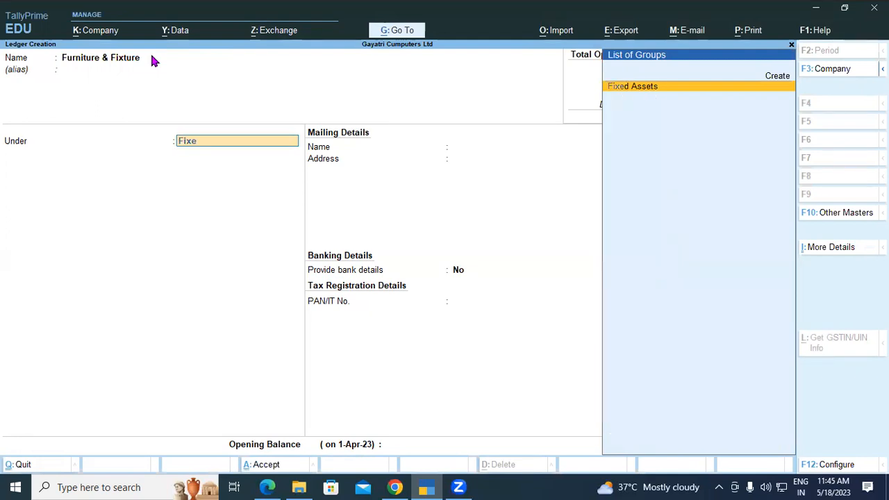
pyautogui.press('Return')
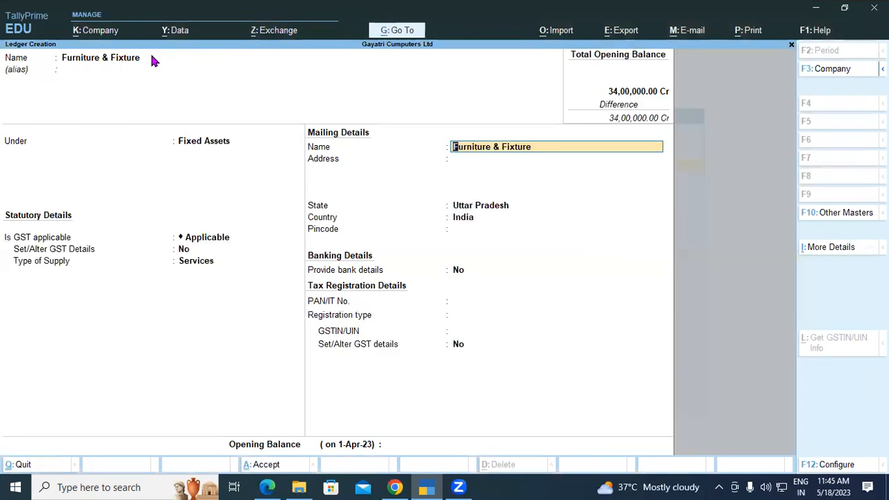
pyautogui.press('Return')
pyautogui.press('Return')
pyautogui.press('Return')
pyautogui.press('Return')
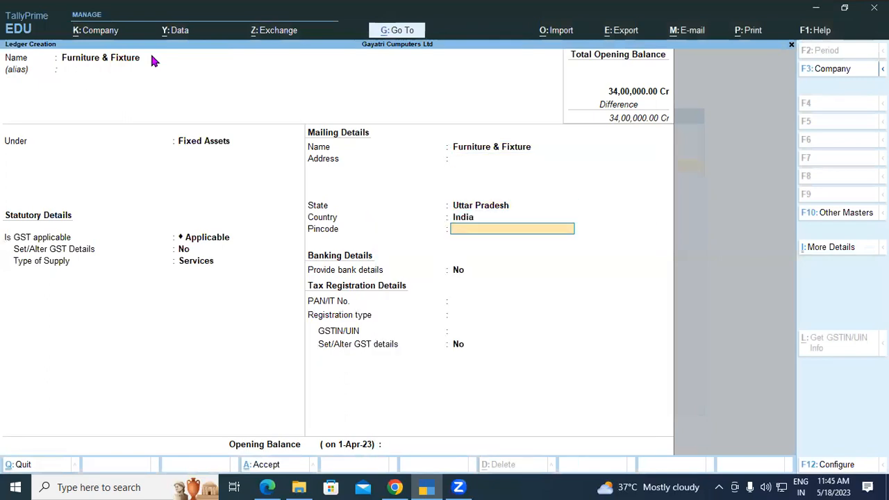
pyautogui.press('Return')
pyautogui.press('Return')
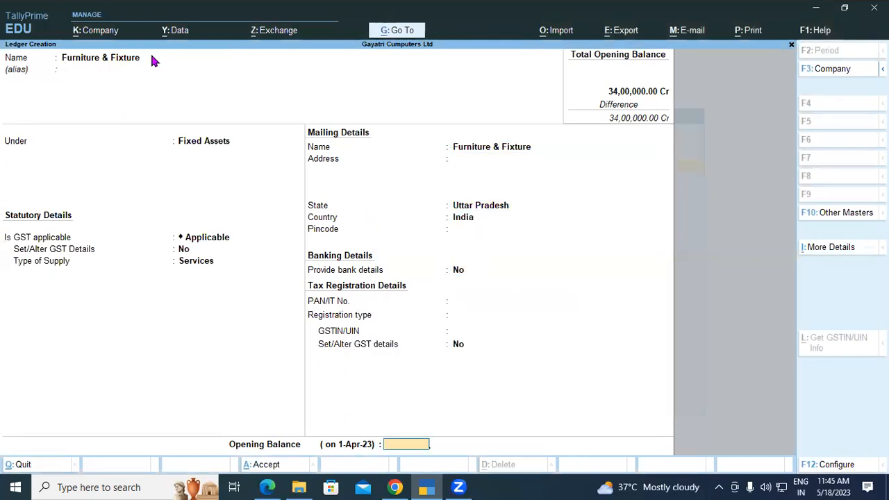
# Set Furniture & Fixture's opening balance to 5,50,000 Dr and save the ledger
pyautogui.press('Return')
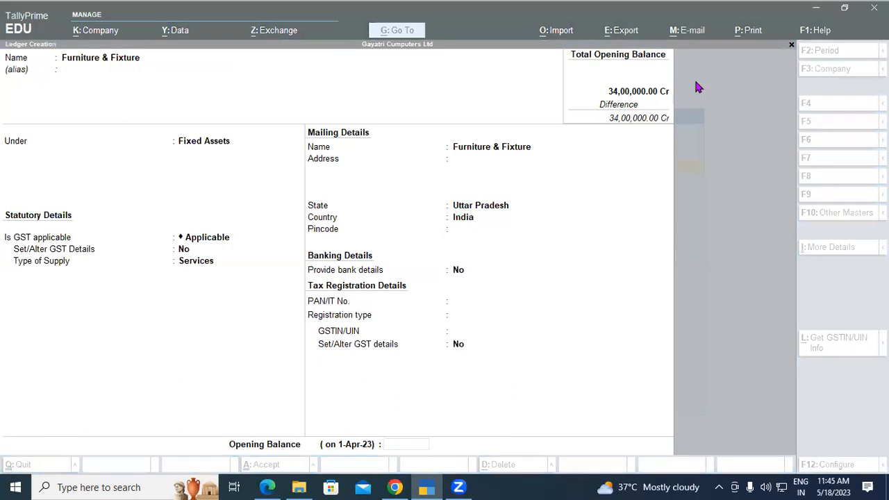
pyautogui.click(408, 440)
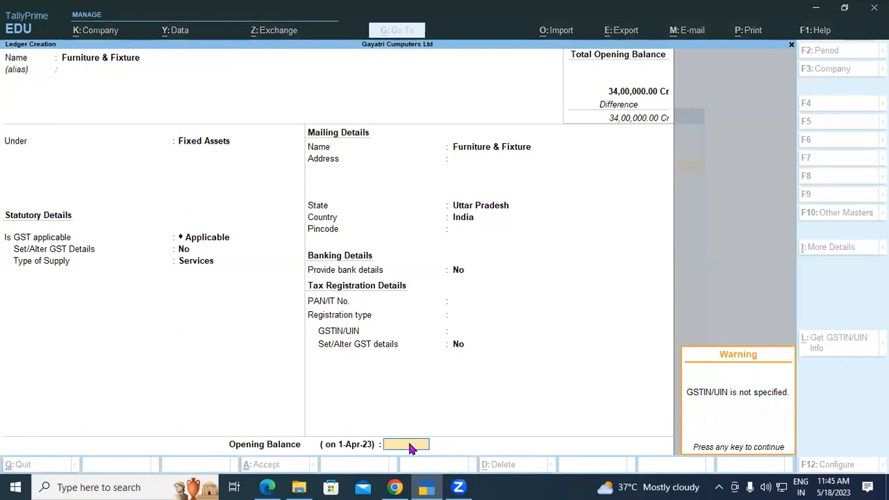
pyautogui.press('Return')
pyautogui.write('56000')
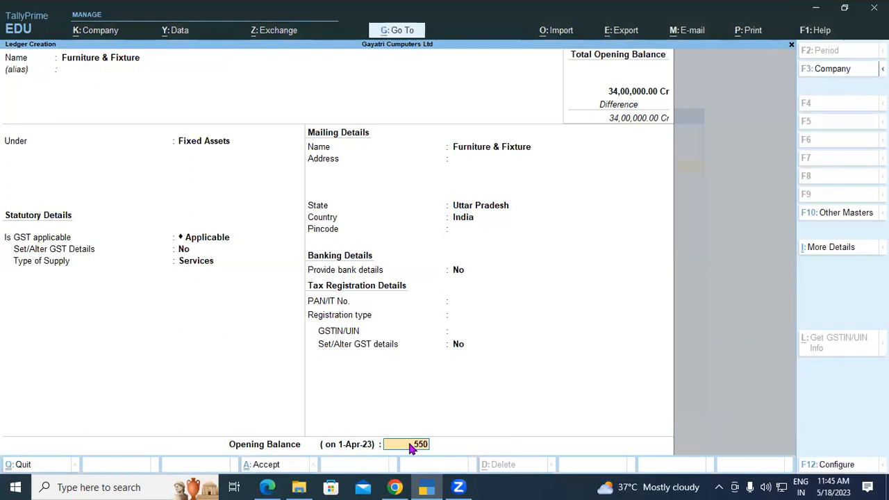
pyautogui.write('0')
pyautogui.press('Return')
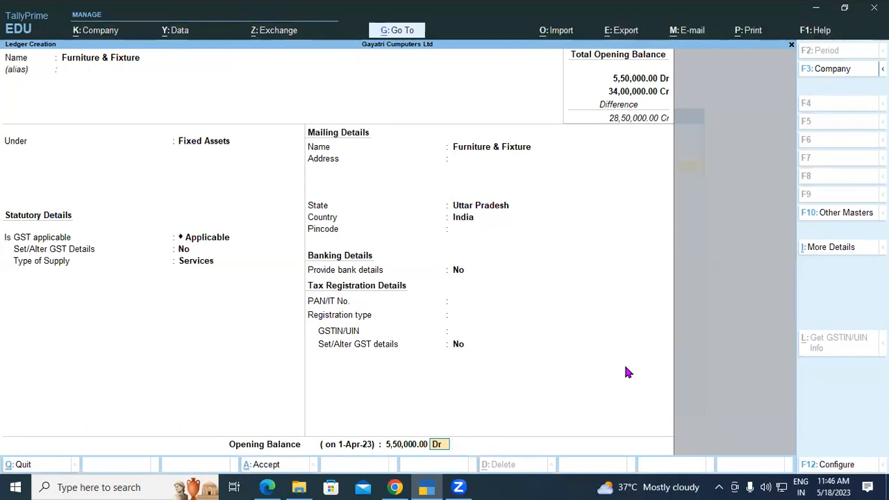
pyautogui.press('Return')
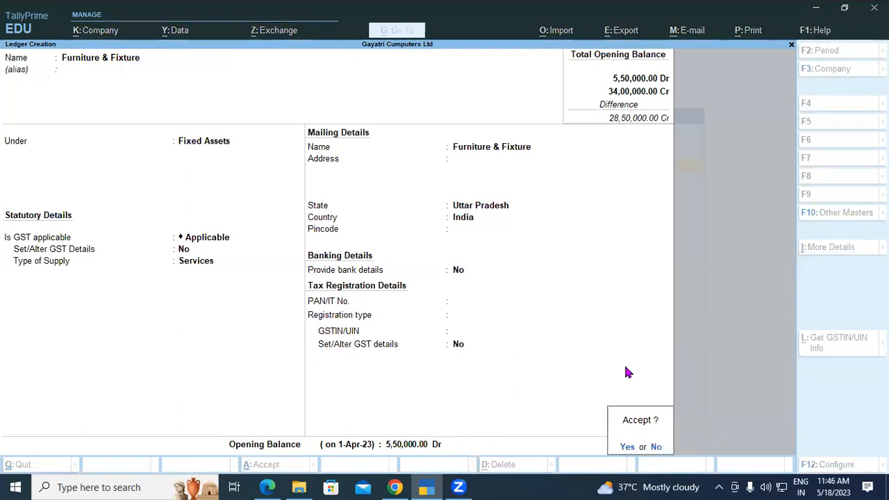
pyautogui.press('Return')
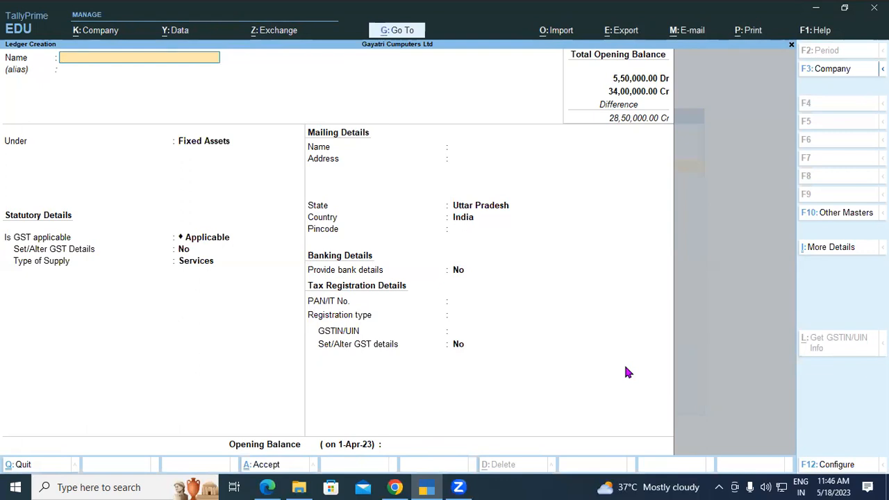
# Copy Land & buildings from the PDF's fixed assets as the new ledger's name, leaving the alias blank
pyautogui.click(267, 487)
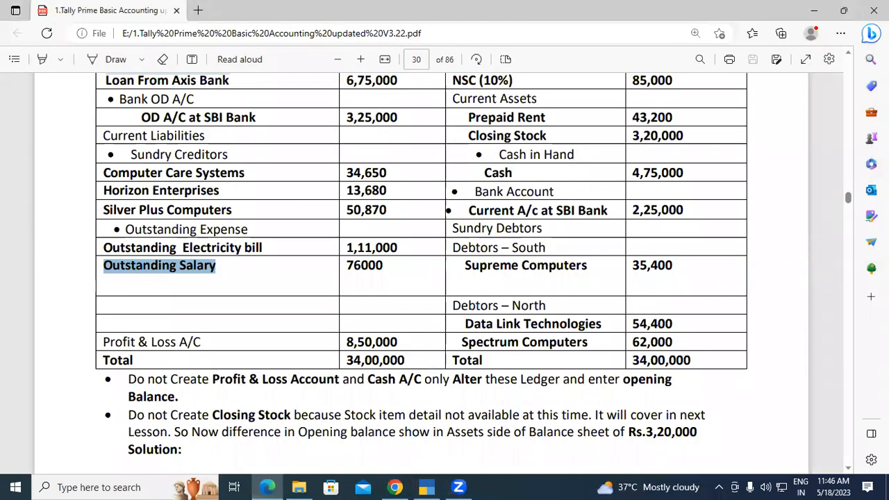
pyautogui.scroll(3, 849, 64)
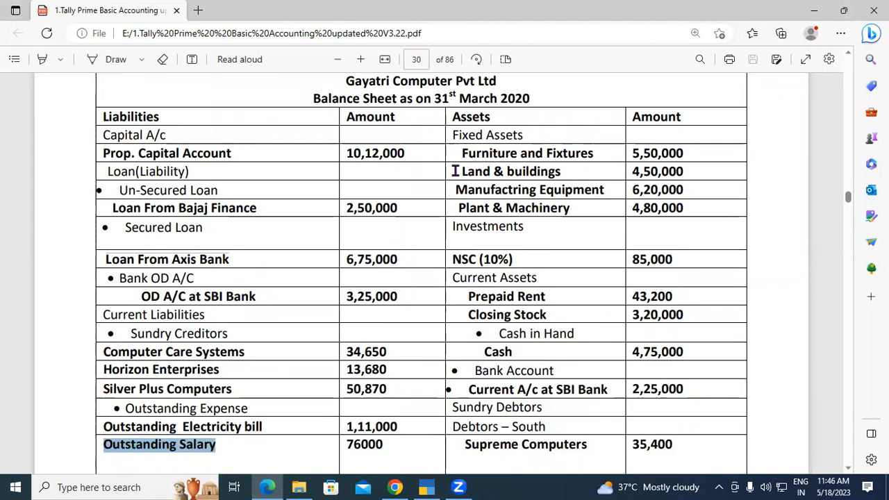
pyautogui.moveTo(461, 172); pyautogui.dragTo(560, 170)
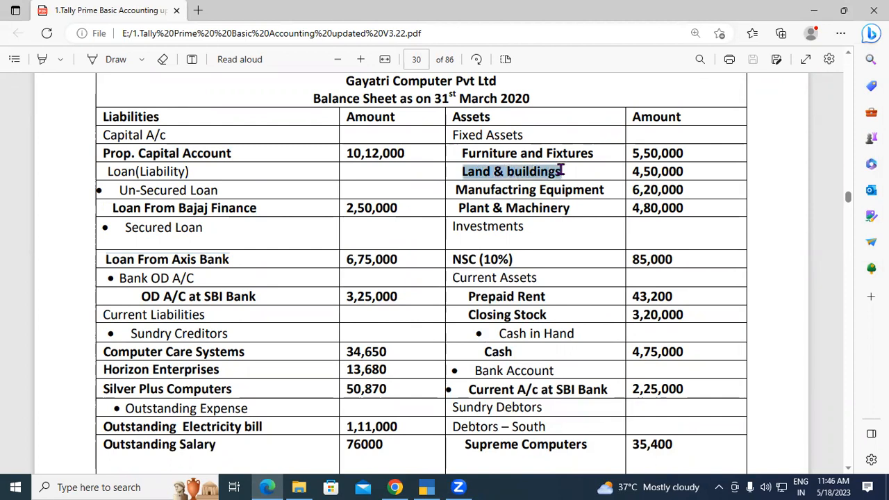
pyautogui.rightClick(547, 173)
pyautogui.click(580, 227)
pyautogui.click(426, 487)
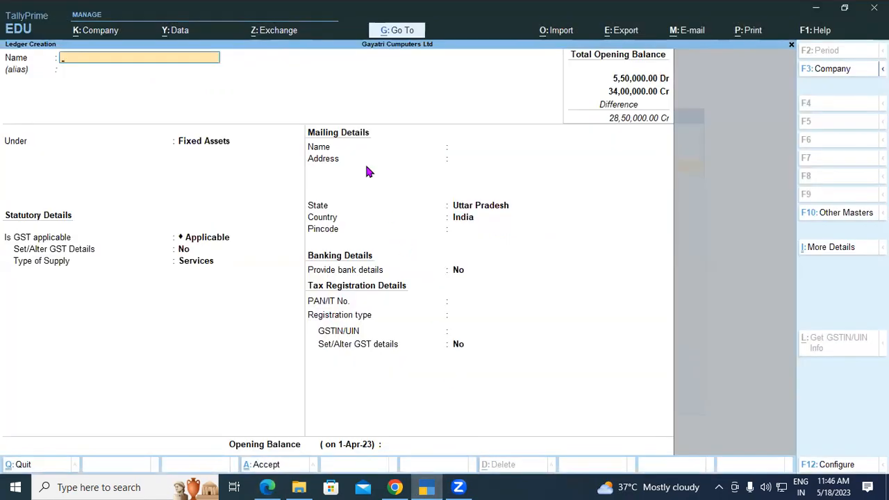
pyautogui.hotkey('ctrl', 'v')
pyautogui.press('Return')
pyautogui.press('Return')
# Keep Land & buildings under Fixed Assets and accept the default GST, mailing, state, bank and tax details up to the opening balance
pyautogui.press('Return')
pyautogui.press('Return')
pyautogui.press('Return')
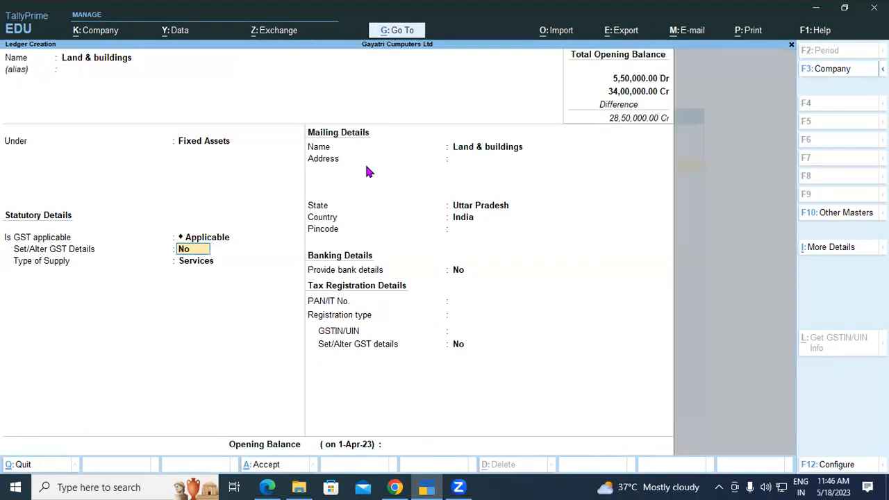
pyautogui.press('Return')
pyautogui.press('Return')
pyautogui.press('Return')
pyautogui.press('Return')
pyautogui.press('Return')
pyautogui.press('Return')
pyautogui.press('Return')
pyautogui.press('Return')
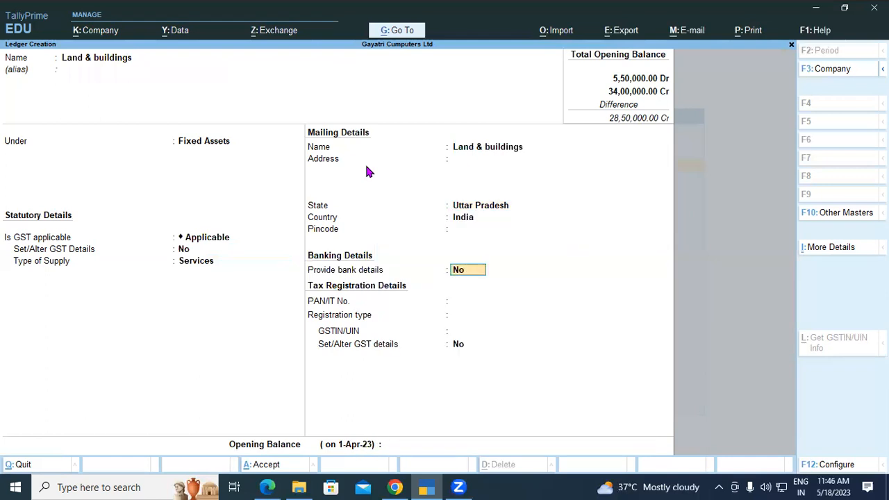
pyautogui.press('Return')
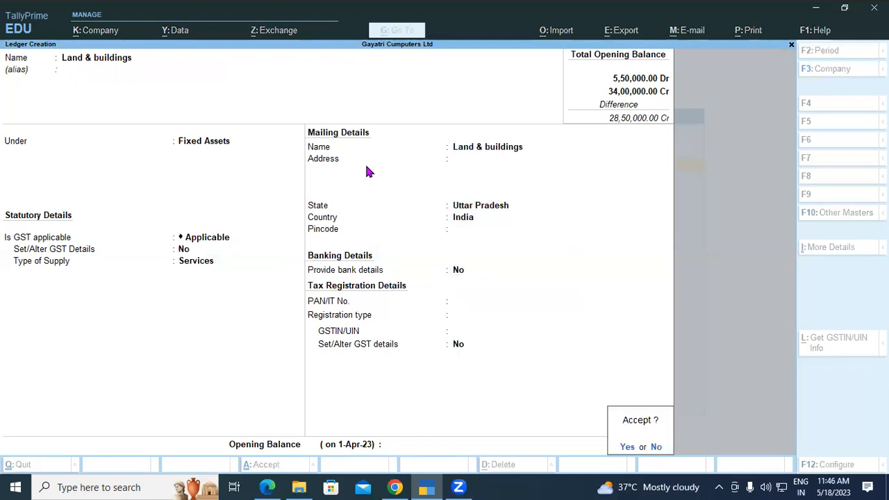
pyautogui.press('n')
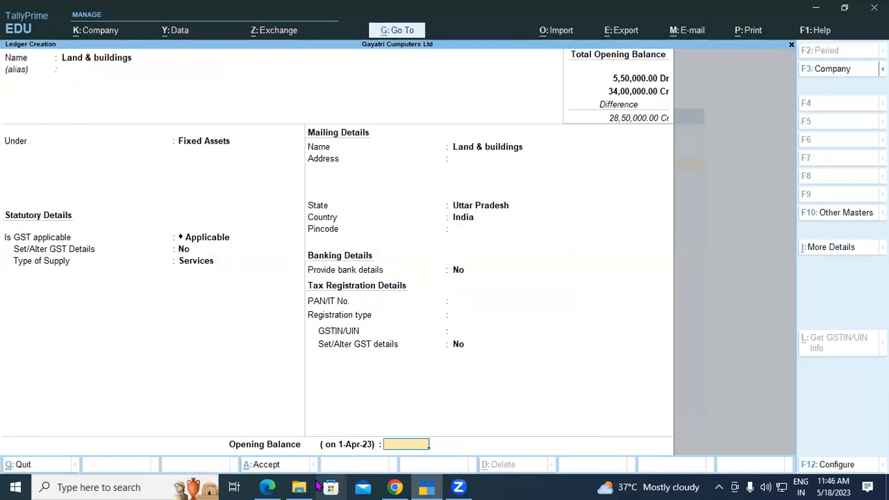
# Look up the Land & buildings amount in the PDF, set its opening balance to 4,50,000 Dr and save the ledger
pyautogui.click(271, 487)
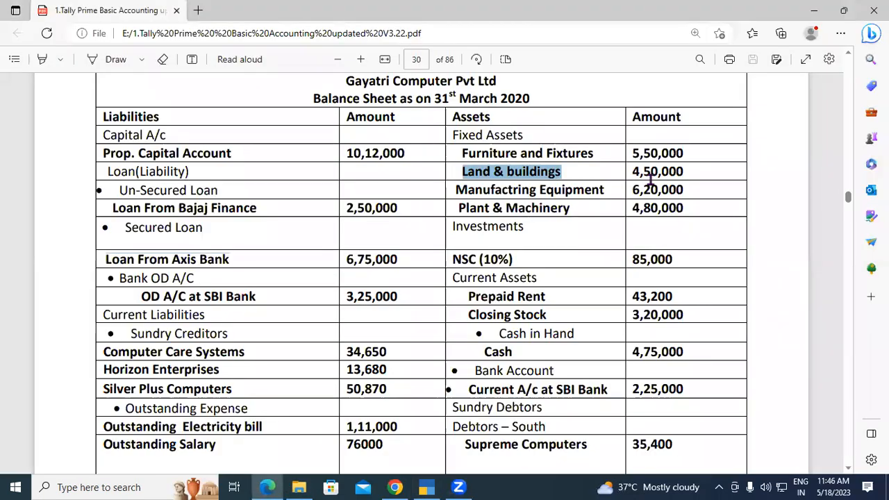
pyautogui.click(427, 487)
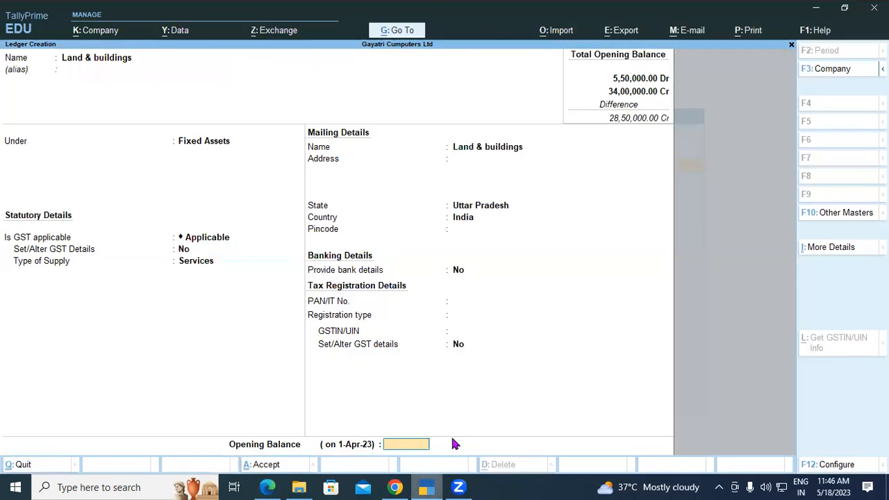
pyautogui.write('4')
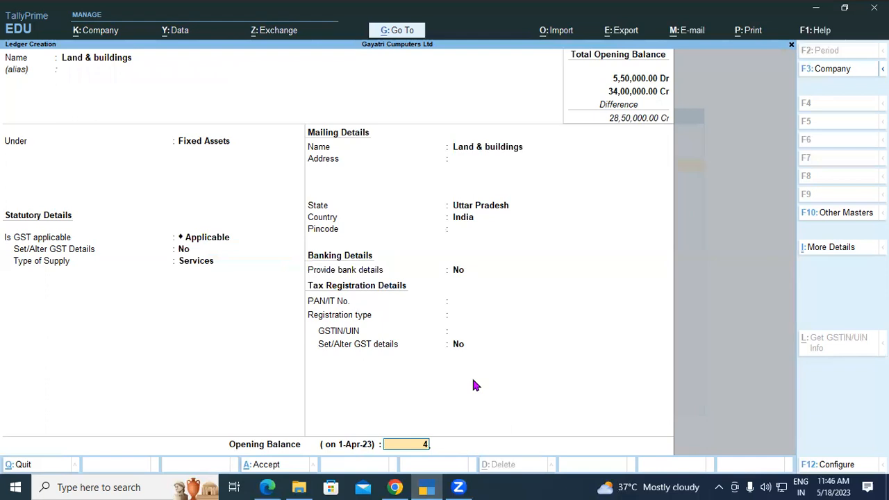
pyautogui.write('50000')
pyautogui.press('Return')
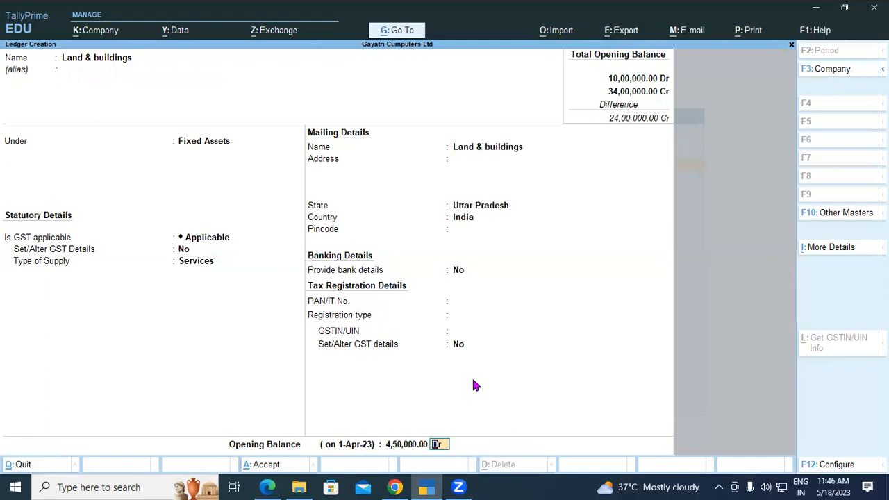
pyautogui.press('Return')
pyautogui.press('y')
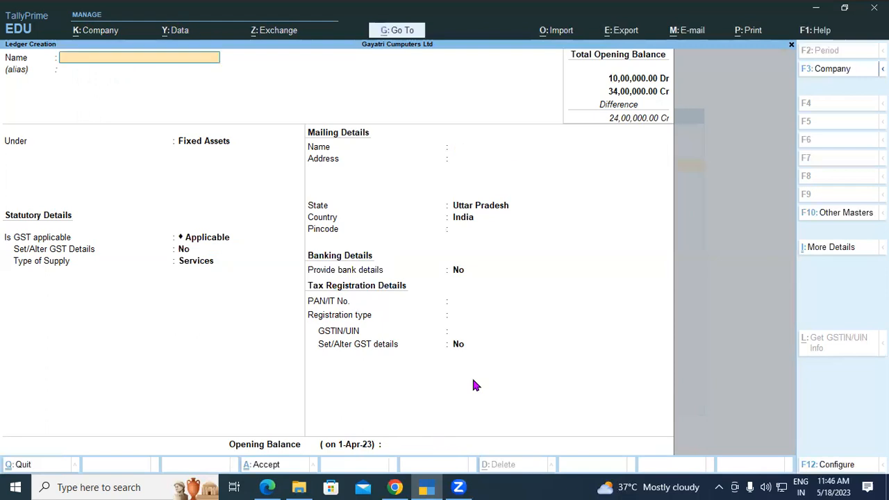
# Copy Manufactring Equipment from the PDF's fixed assets as the new TallyPrime ledger's name, leaving the alias blank
pyautogui.click(267, 487)
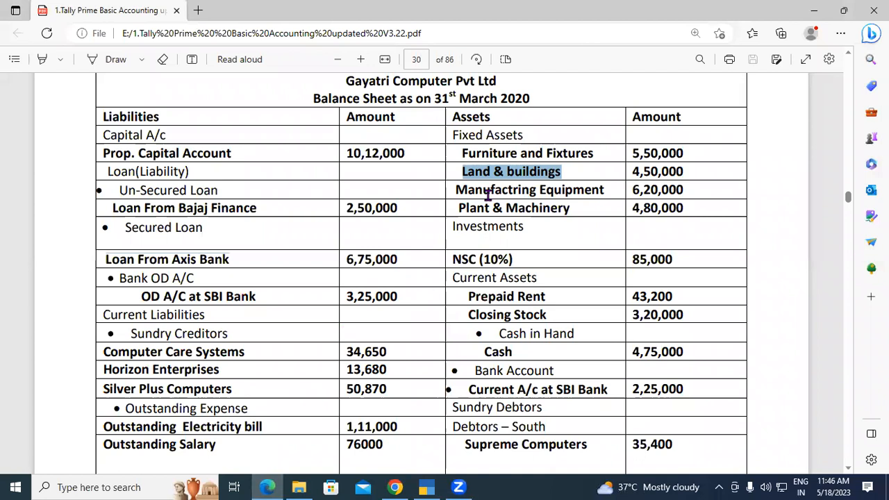
pyautogui.moveTo(456, 190); pyautogui.dragTo(595, 192)
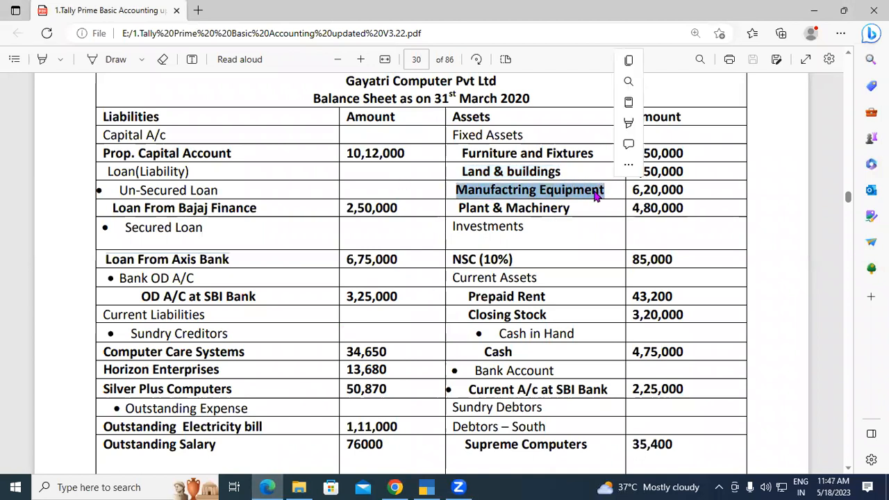
pyautogui.rightClick(571, 189)
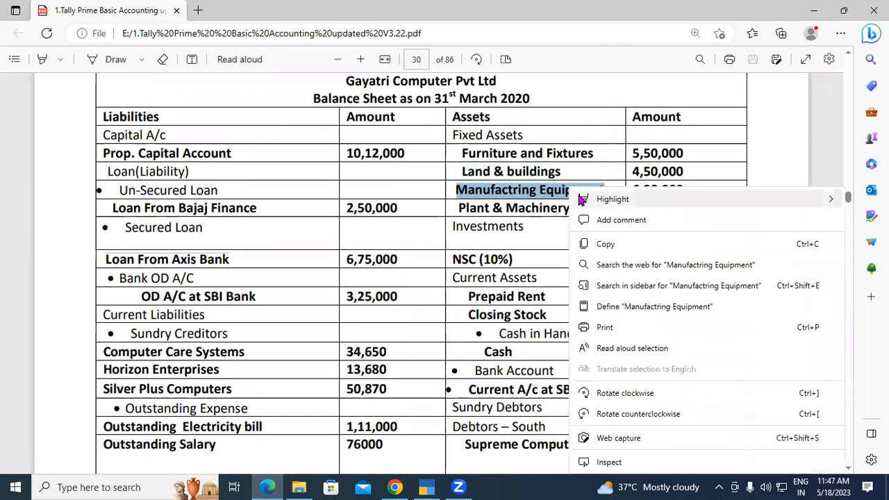
pyautogui.click(608, 244)
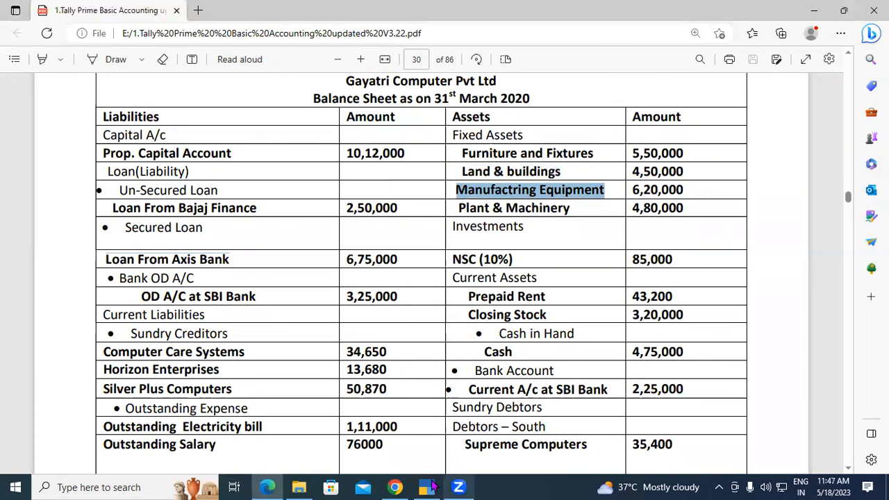
pyautogui.click(440, 453)
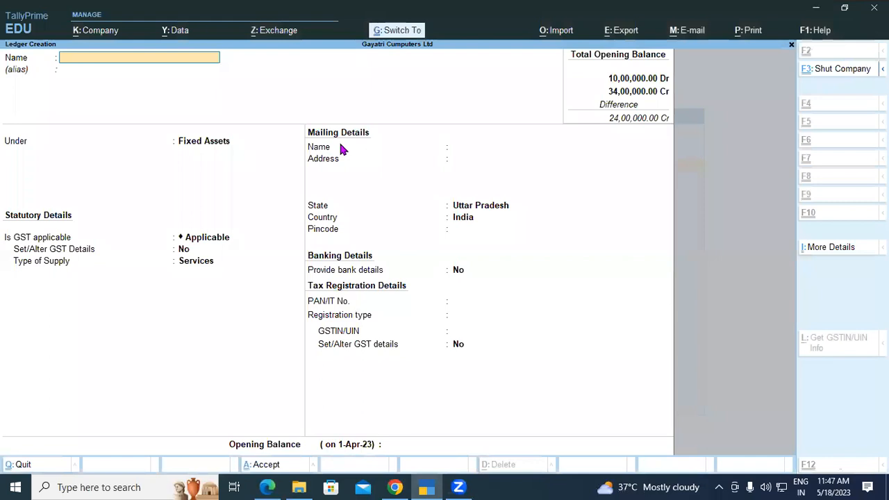
pyautogui.hotkey('ctrl', 'alt', 'v')
pyautogui.press('Return')
pyautogui.press('Return')
# Keep Manufactring Equipment under Fixed Assets with the default GST, mailing, Uttar Pradesh state, bank and tax details, stopping at the opening balance
pyautogui.press('Return')
pyautogui.press('Return')
pyautogui.press('Return')
pyautogui.press('Return')
pyautogui.press('Return')
pyautogui.press('Return')
pyautogui.press('Return')
pyautogui.press('Return')
pyautogui.press('Return')
pyautogui.press('Return')
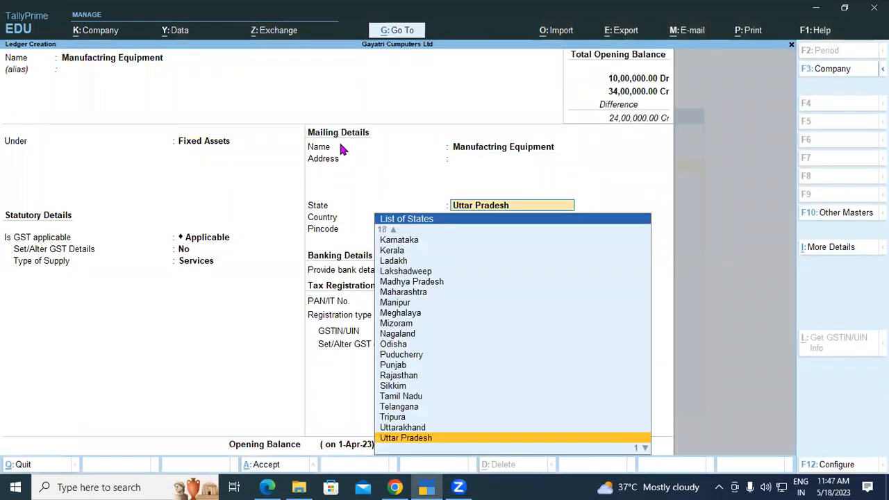
pyautogui.press('Return')
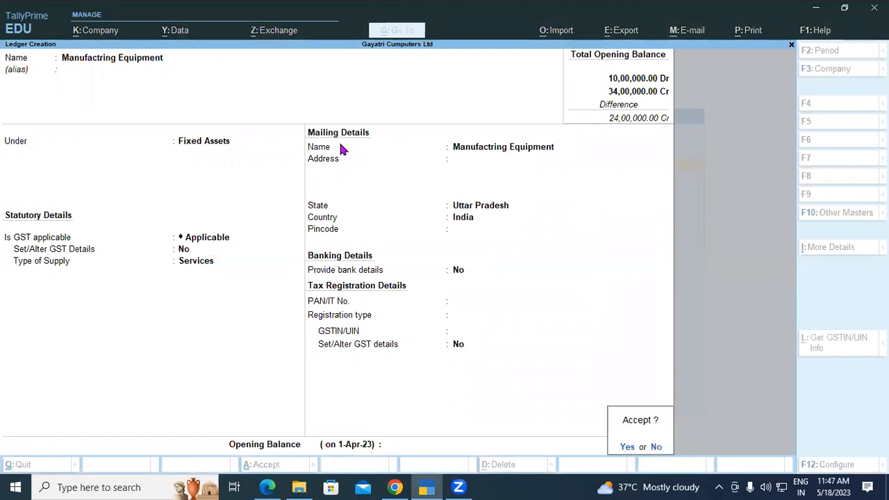
pyautogui.press('Escape')
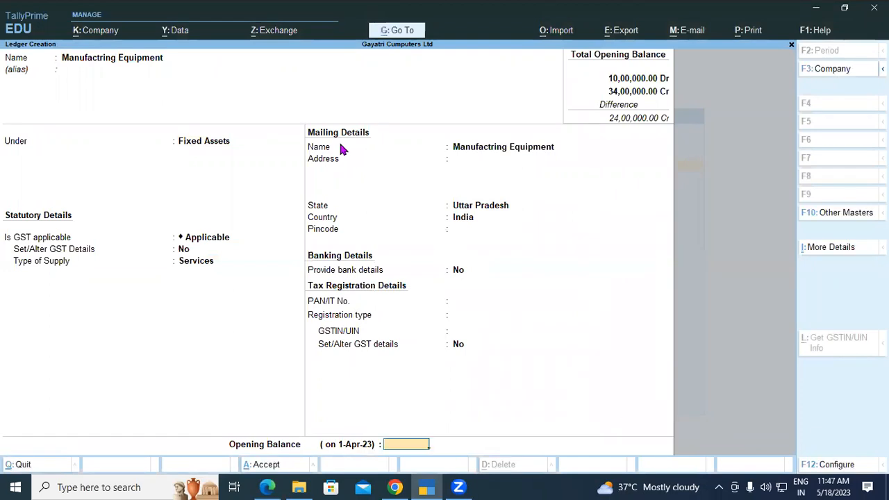
# Check the Manufactring Equipment amount in the PDF, enter an opening balance of 6,20,000 Dr and save the ledger
pyautogui.click(266, 487)
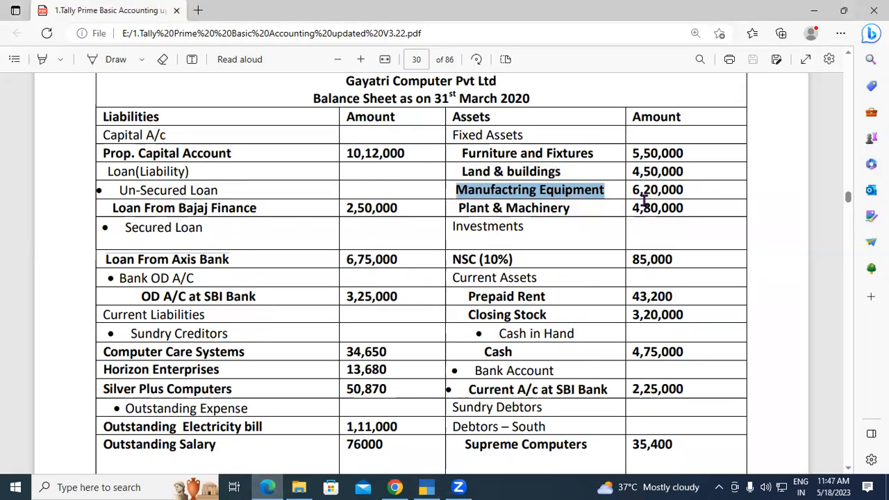
pyautogui.click(427, 488)
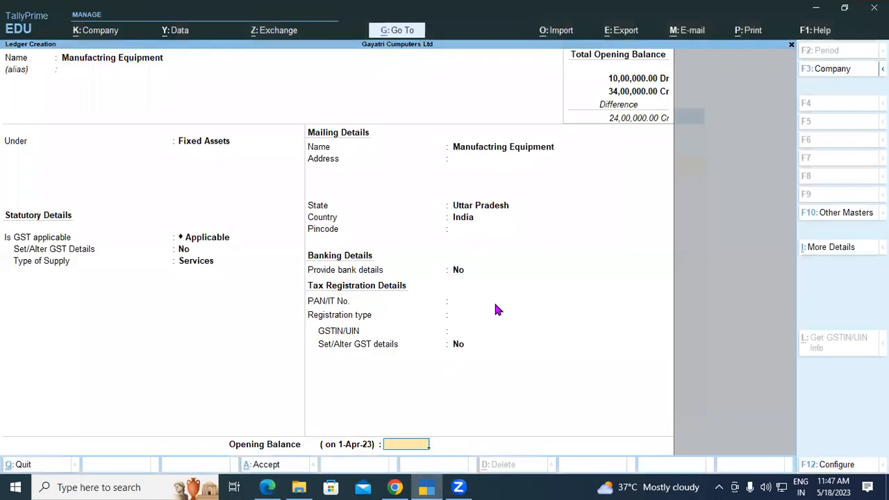
pyautogui.write('620000')
pyautogui.press('Return')
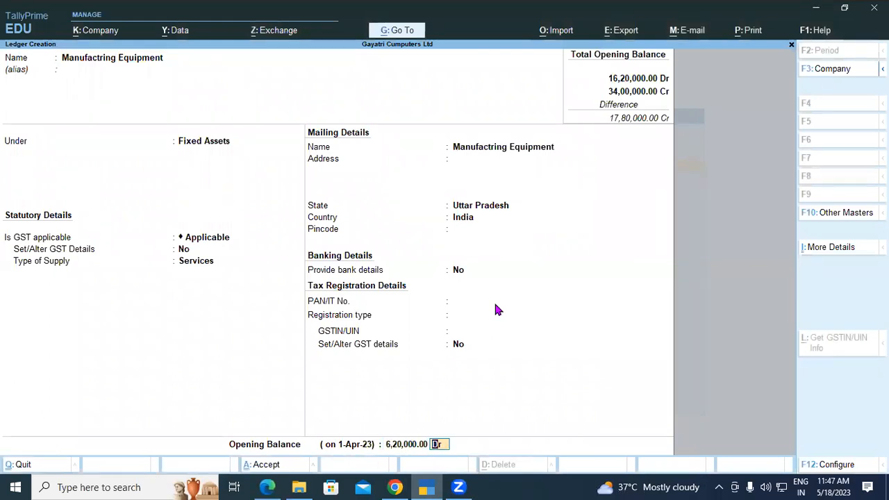
pyautogui.press('Return')
pyautogui.press('Return')
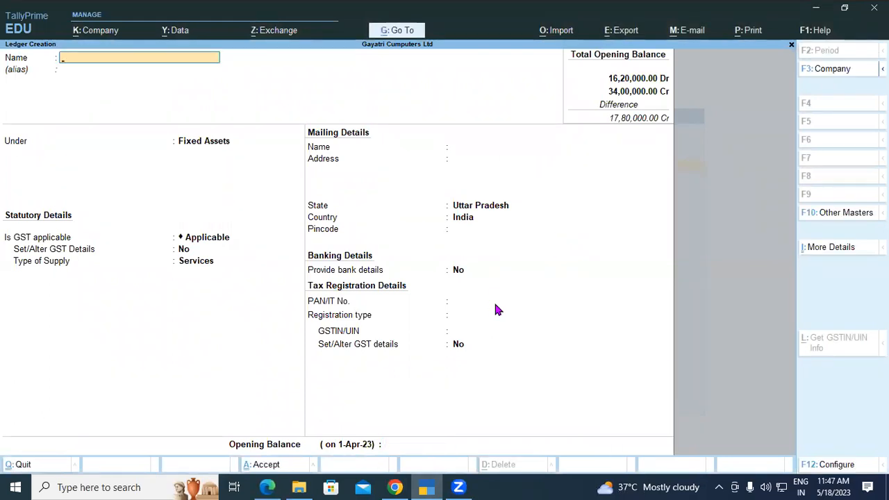
# Copy Plant & Machinery from the PDF's fixed assets into TallyPrime as the new ledger's name, leaving the alias blank
pyautogui.click(267, 487)
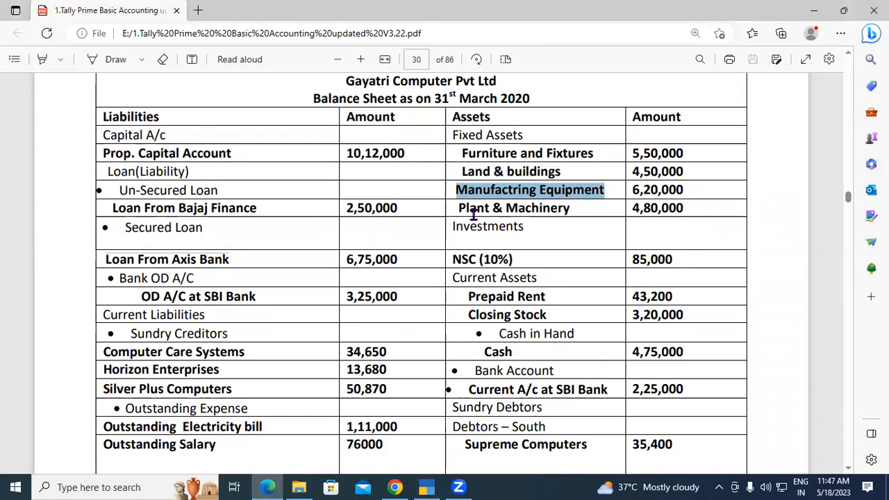
pyautogui.moveTo(459, 208); pyautogui.dragTo(579, 208)
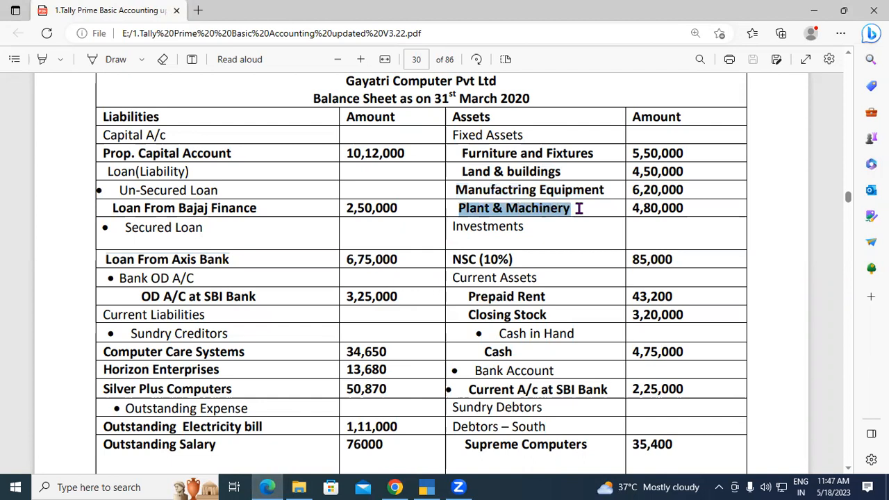
pyautogui.rightClick(542, 208)
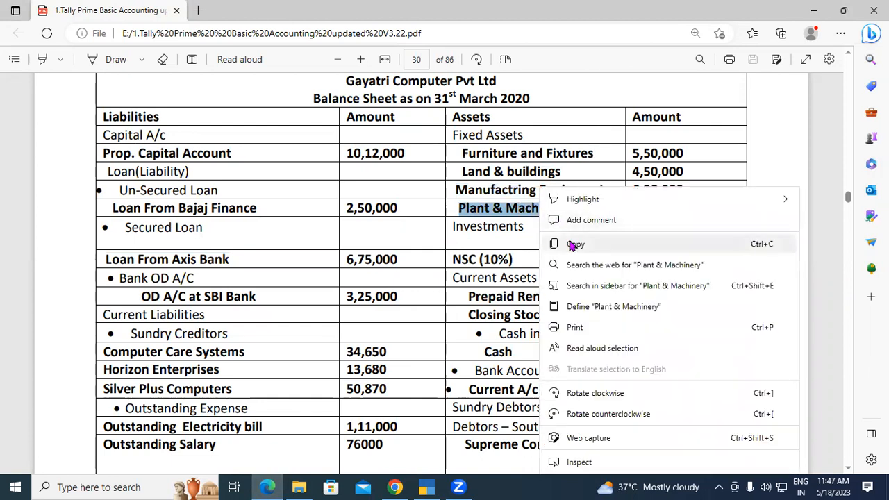
pyautogui.click(572, 245)
pyautogui.click(427, 487)
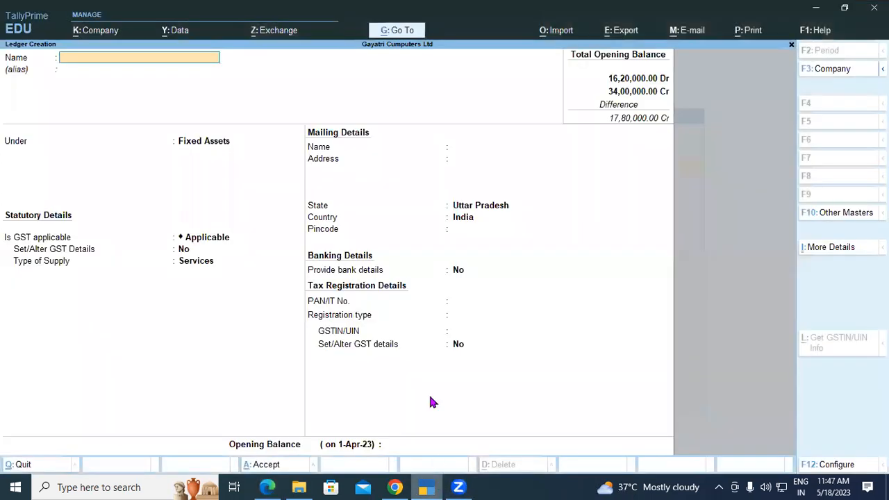
pyautogui.hotkey('ctrl', 'alt', 'v')
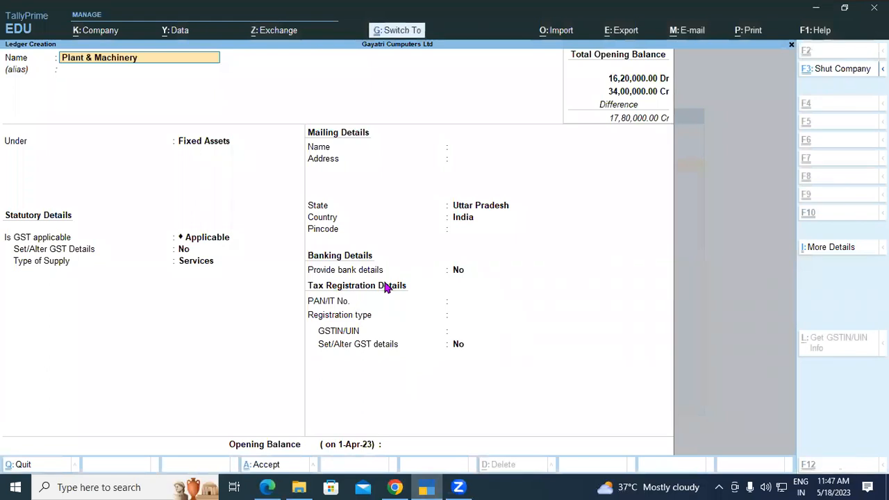
pyautogui.press('Return')
pyautogui.press('Return')
# Keep Plant & Machinery under Fixed Assets and accept its default statutory, mailing, banking and tax details up to the opening balance
pyautogui.press('Return')
pyautogui.press('Return')
pyautogui.press('Return')
pyautogui.press('Return')
pyautogui.press('Return')
pyautogui.press('Return')
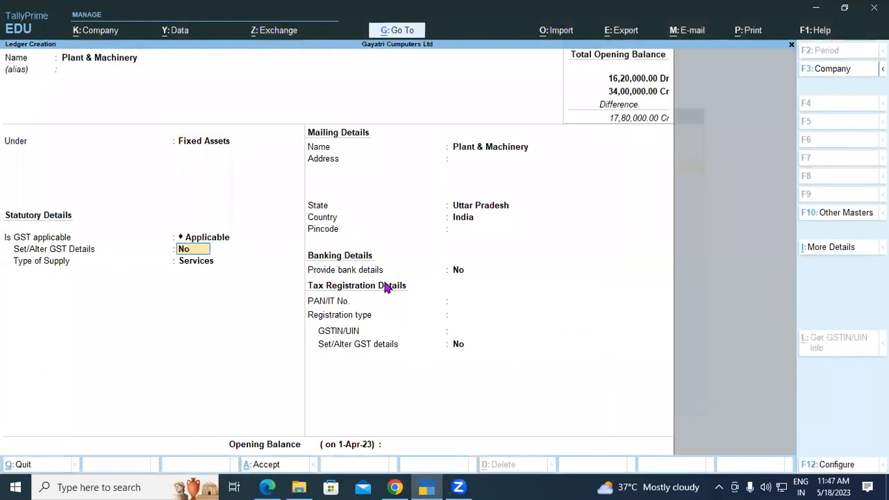
pyautogui.press('Return')
pyautogui.press('Return')
pyautogui.press('Return')
pyautogui.press('Return')
pyautogui.press('Return')
pyautogui.press('Return')
pyautogui.press('Return')
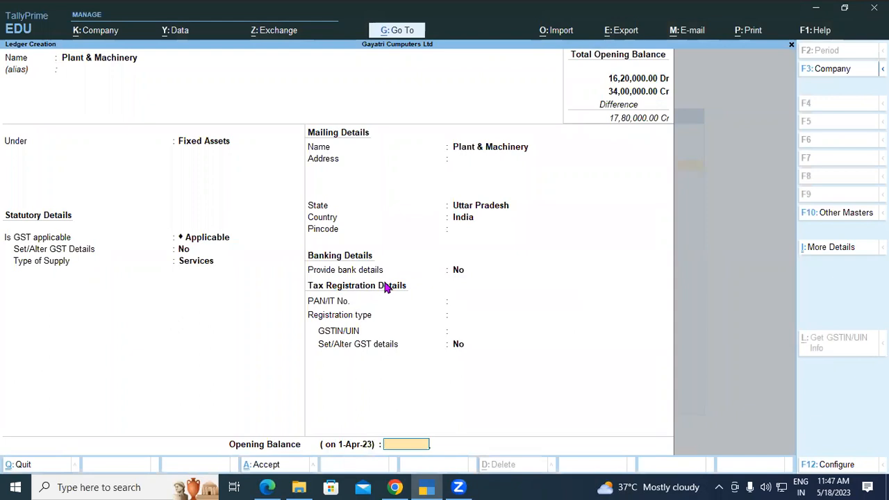
pyautogui.press('n')
# Look up the Plant & Machinery amount in the PDF, set its opening balance to 4,80,000 Dr and save the ledger
pyautogui.click(268, 486)
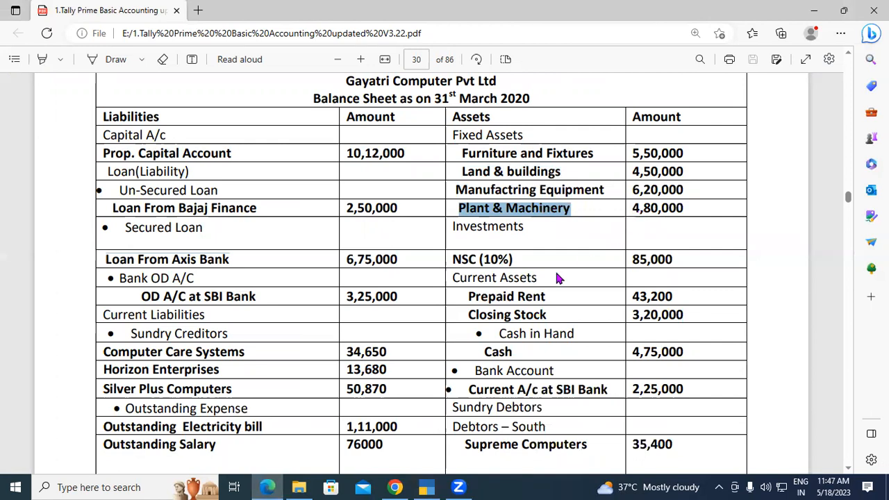
pyautogui.moveTo(426, 486)
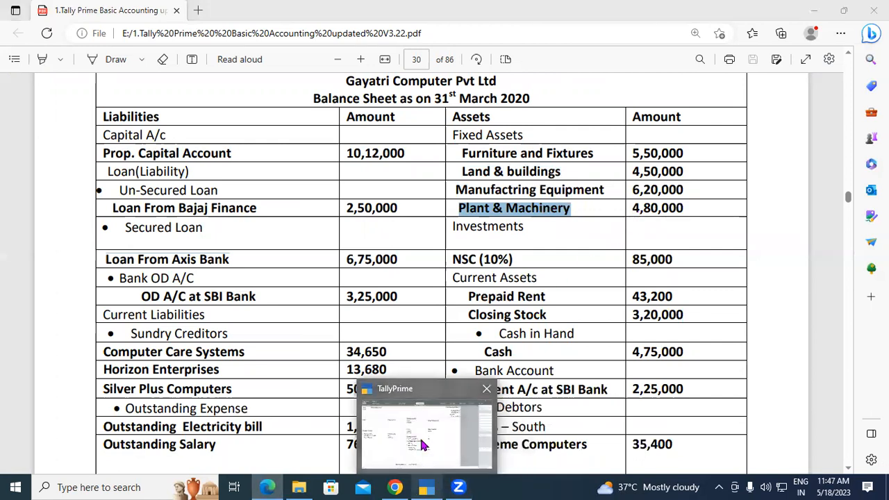
pyautogui.click(420, 436)
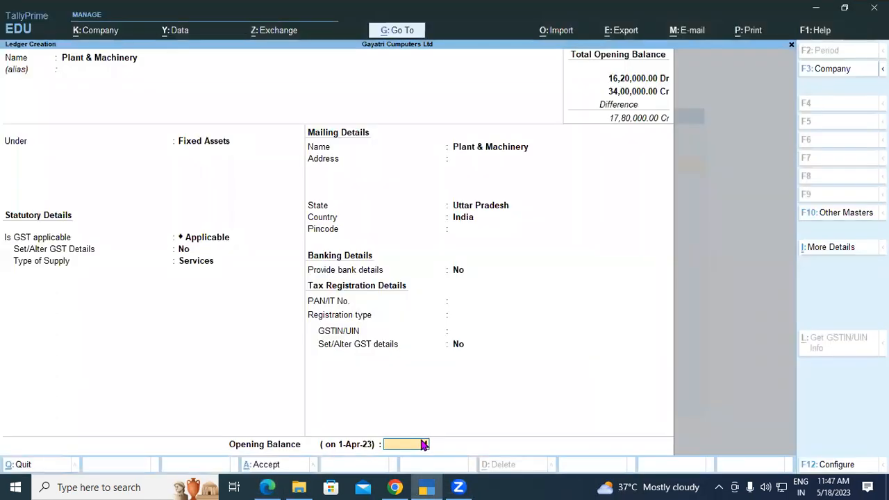
pyautogui.write('4,80,000')
pyautogui.press('Return')
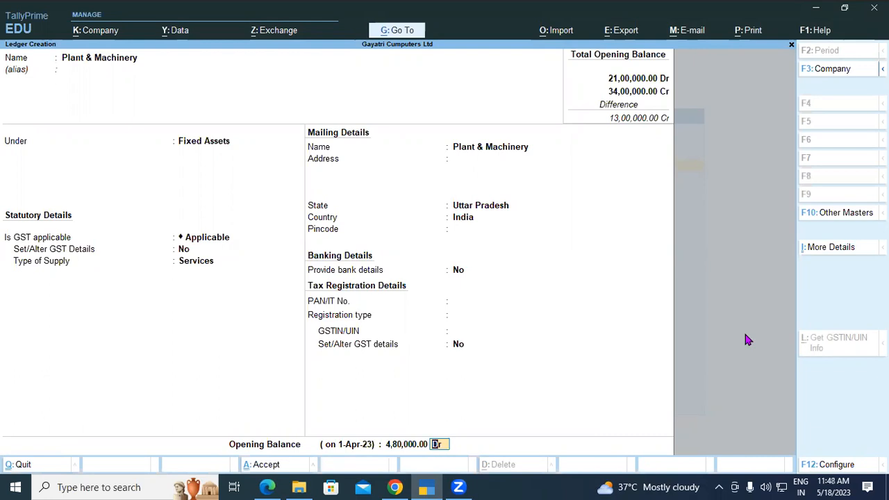
pyautogui.press('Return')
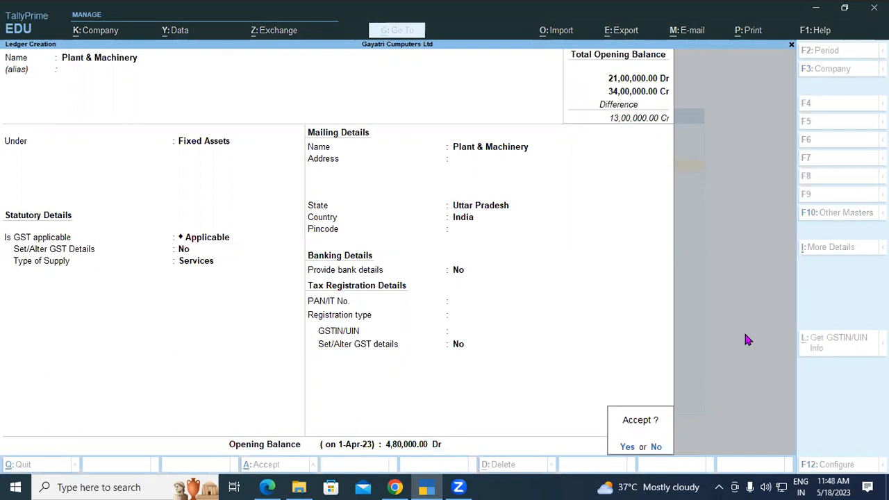
pyautogui.press('Return')
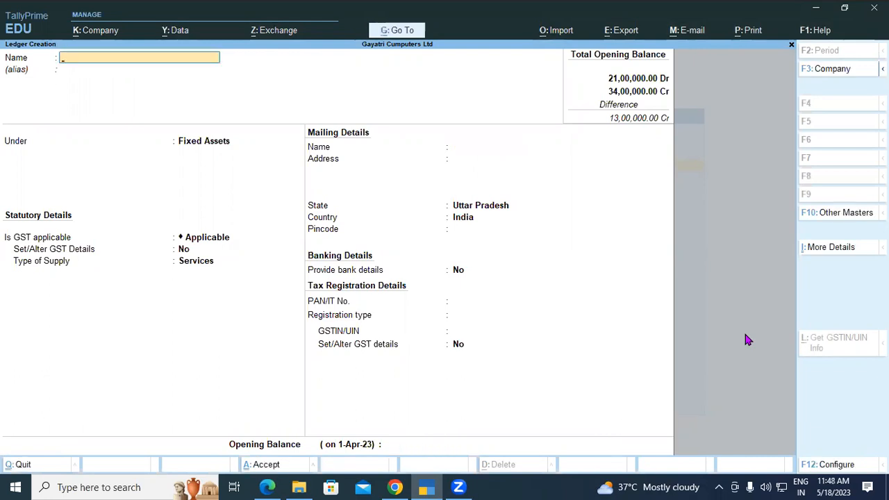
# Copy NSC (10%) from the PDF's investments into TallyPrime as the new ledger's name, leaving the alias blank
pyautogui.click(267, 487)
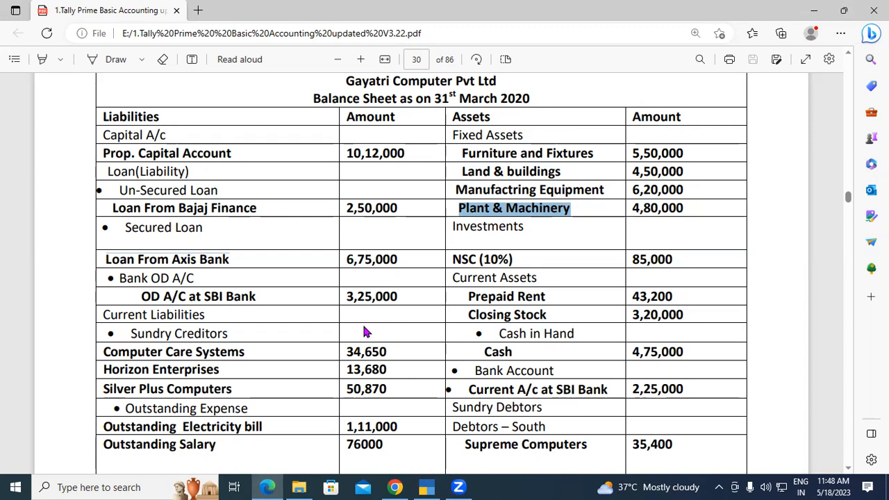
pyautogui.moveTo(451, 260); pyautogui.dragTo(514, 261)
pyautogui.rightClick(505, 262)
pyautogui.click(523, 244)
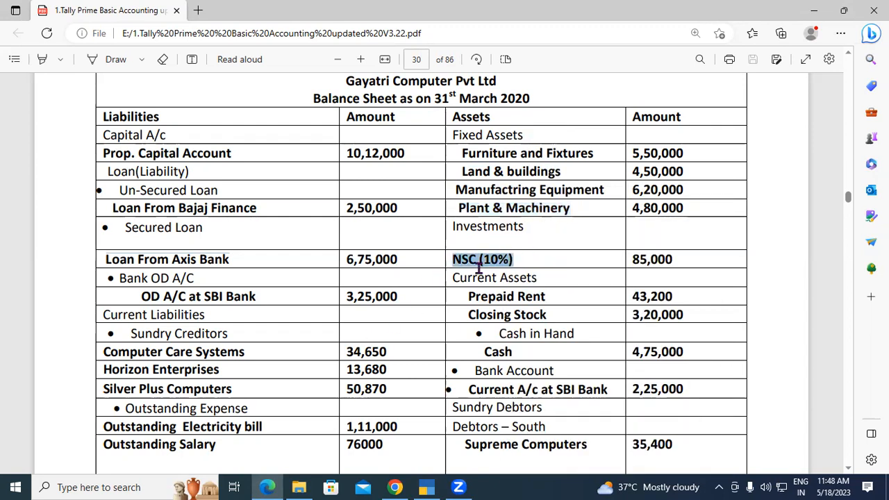
pyautogui.click(426, 487)
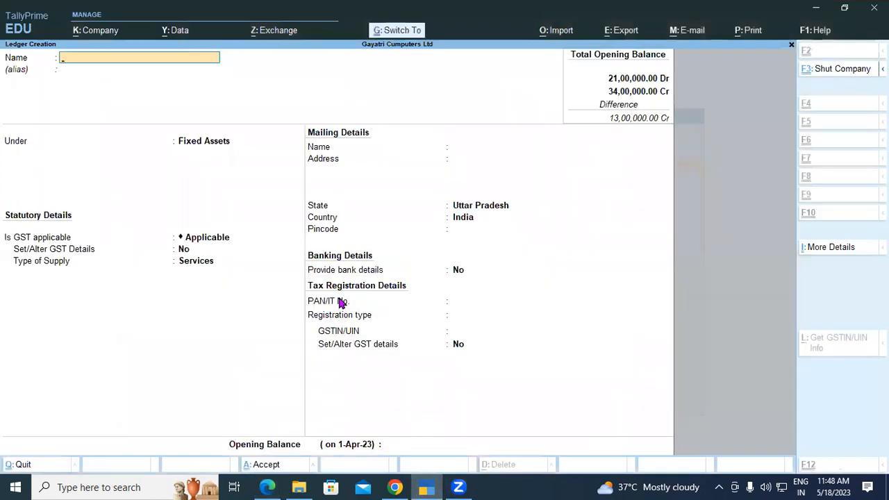
pyautogui.hotkey('ctrl', 'v')
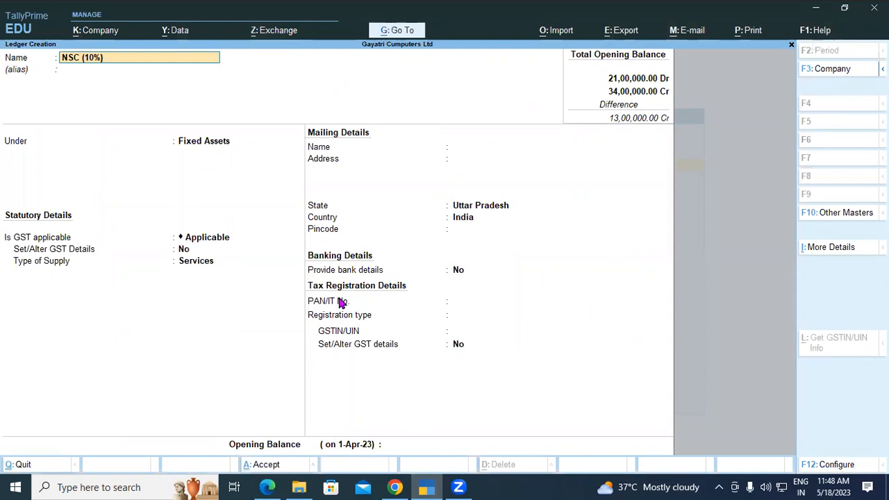
pyautogui.press('Return')
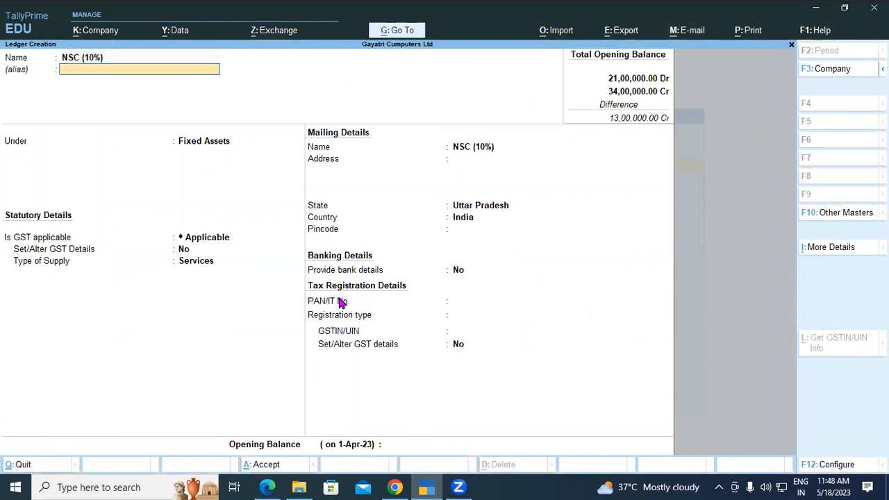
pyautogui.press('Return')
# Put the NSC (10%) ledger under Investments and accept its default mailing, banking and tax details up to the opening balance
pyautogui.write('Inve')
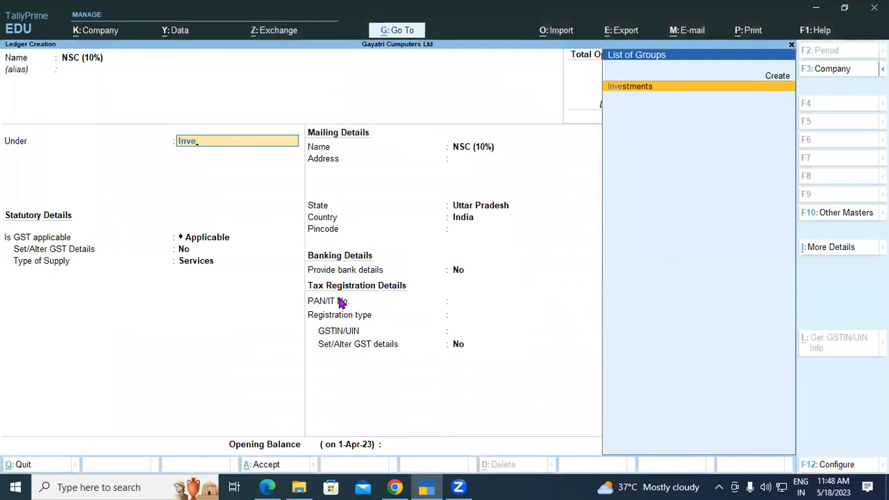
pyautogui.press('Return')
pyautogui.press('Return')
pyautogui.press('Return')
pyautogui.press('Return')
pyautogui.press('Return')
pyautogui.press('Return')
pyautogui.press('Return')
pyautogui.press('Return')
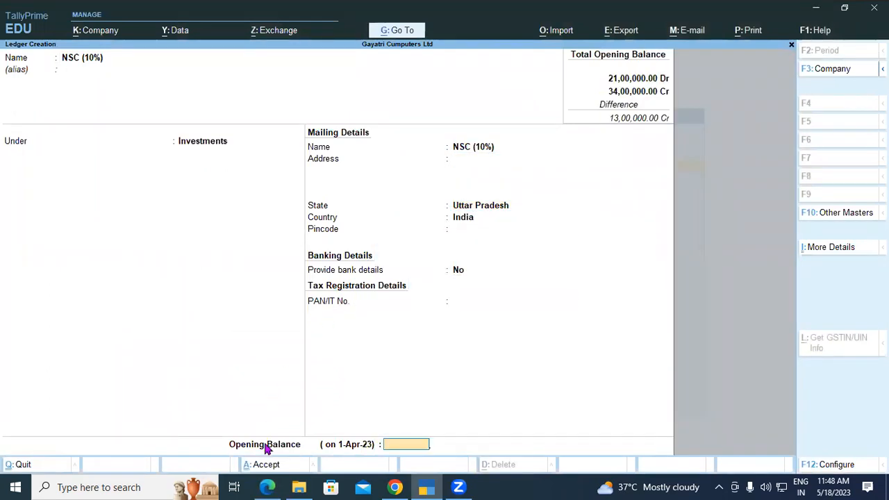
# Look up the NSC (10%) amount in the PDF, set its opening balance to 85,000 Dr and save the ledger
pyautogui.click(266, 487)
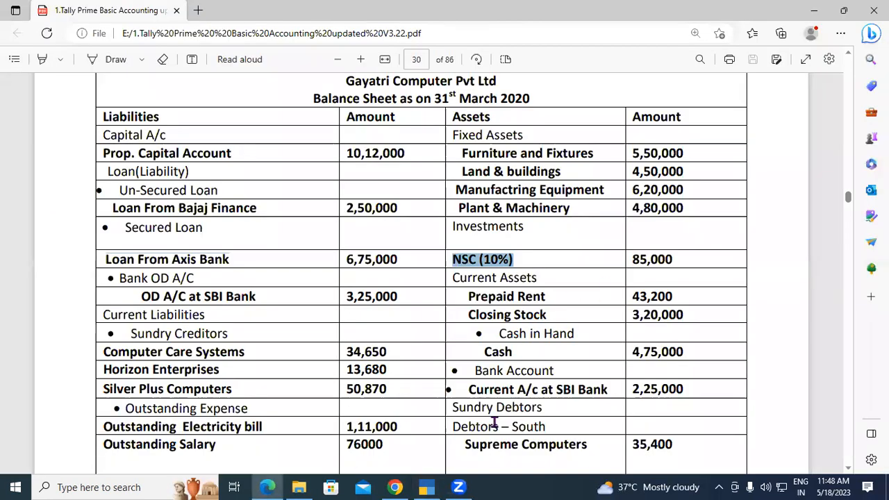
pyautogui.click(426, 488)
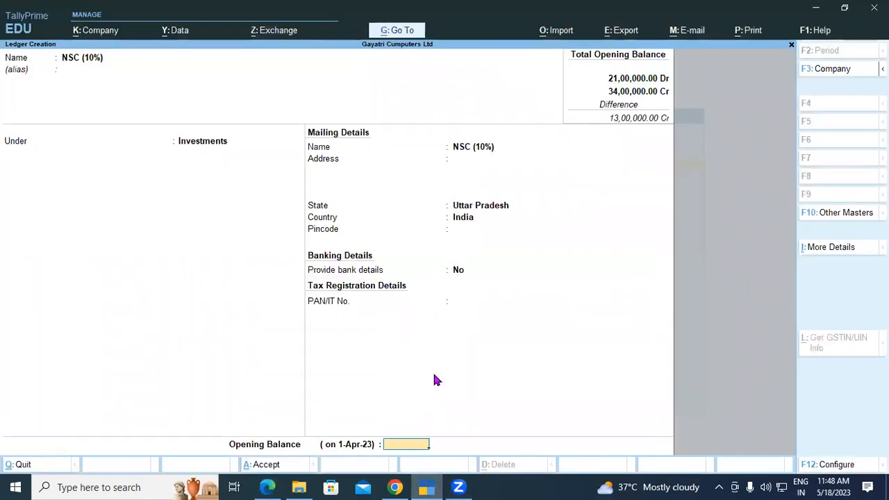
pyautogui.write('85000')
pyautogui.press('Return')
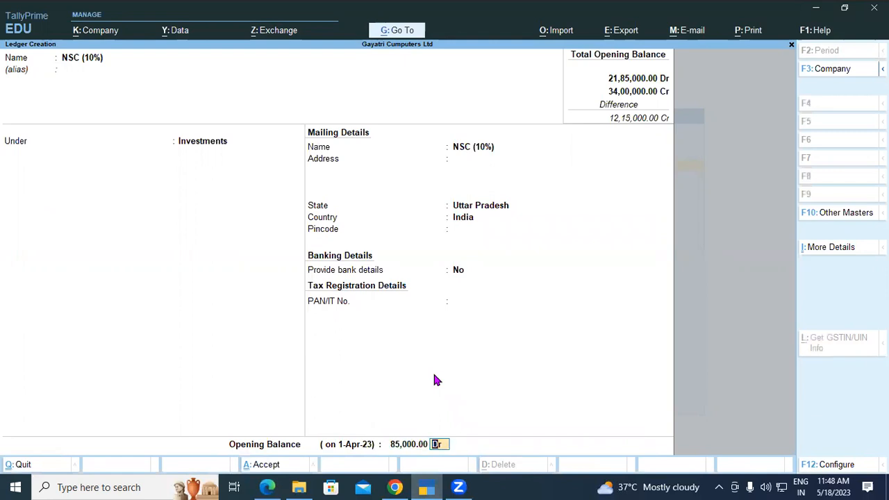
pyautogui.press('Return')
pyautogui.press('Return')
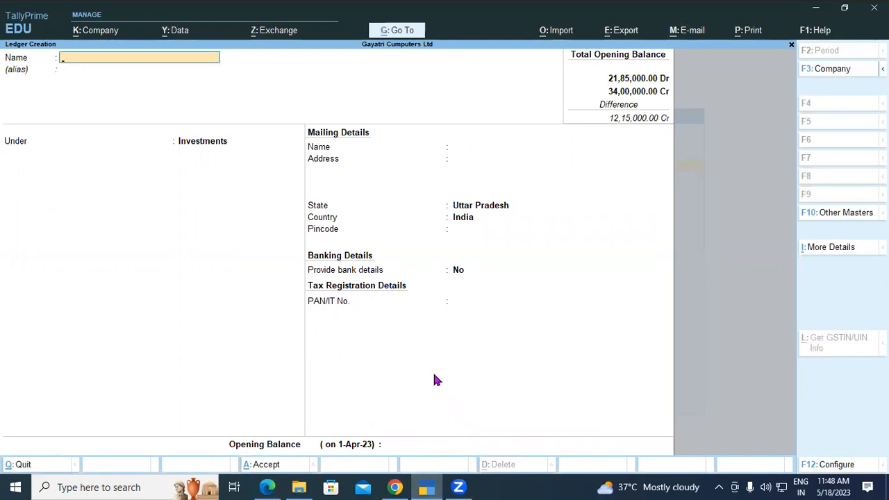
# Copy Prepaid Rent from the PDF's current assets into TallyPrime as the new ledger's name, leaving the alias blank
pyautogui.click(267, 487)
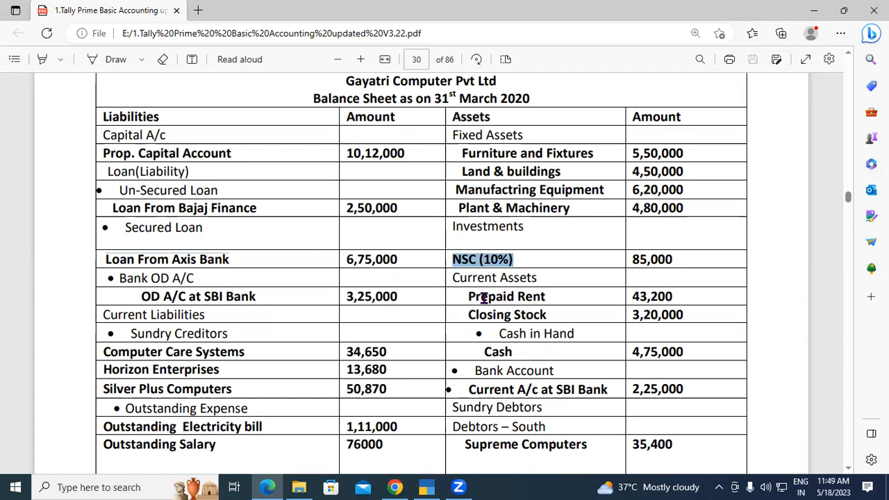
pyautogui.moveTo(468, 297); pyautogui.dragTo(549, 301)
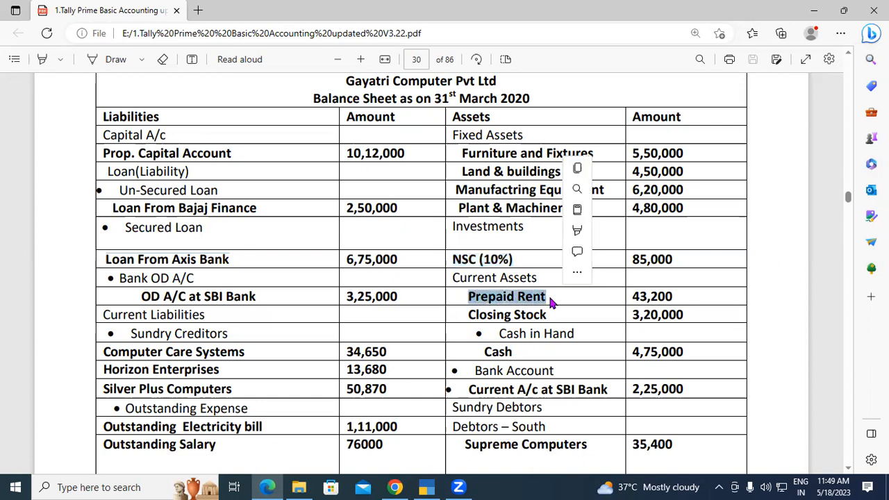
pyautogui.rightClick(522, 298)
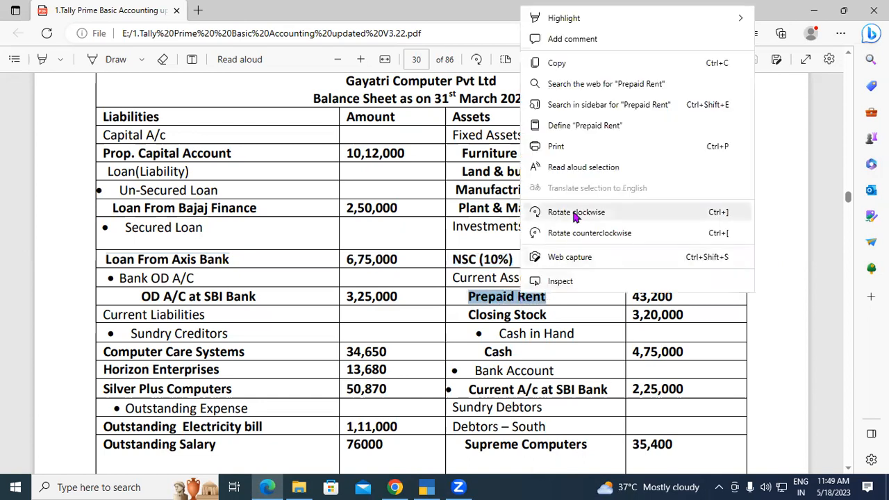
pyautogui.click(559, 62)
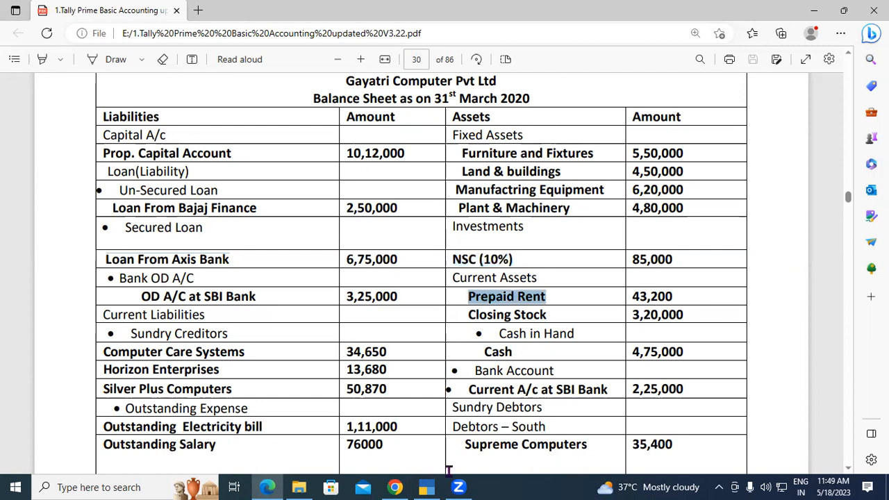
pyautogui.moveTo(426, 487)
pyautogui.click(434, 429)
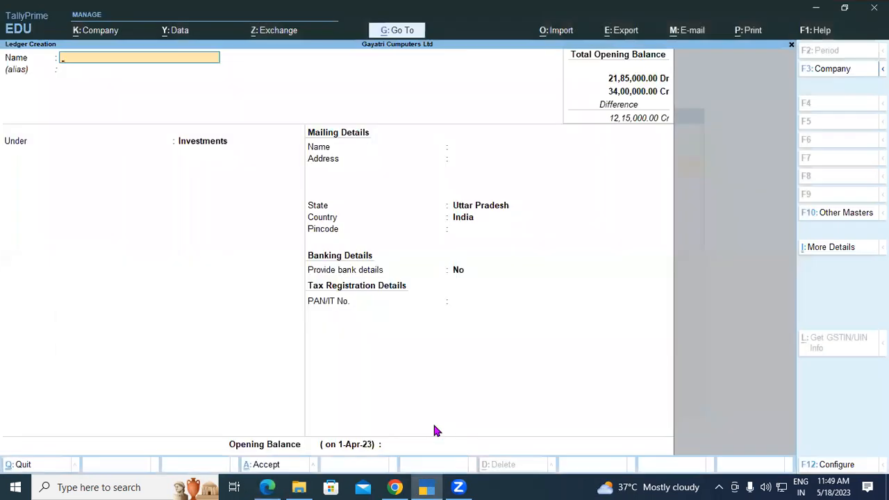
pyautogui.press('ctrl')
pyautogui.hotkey('ctrl', 'v')
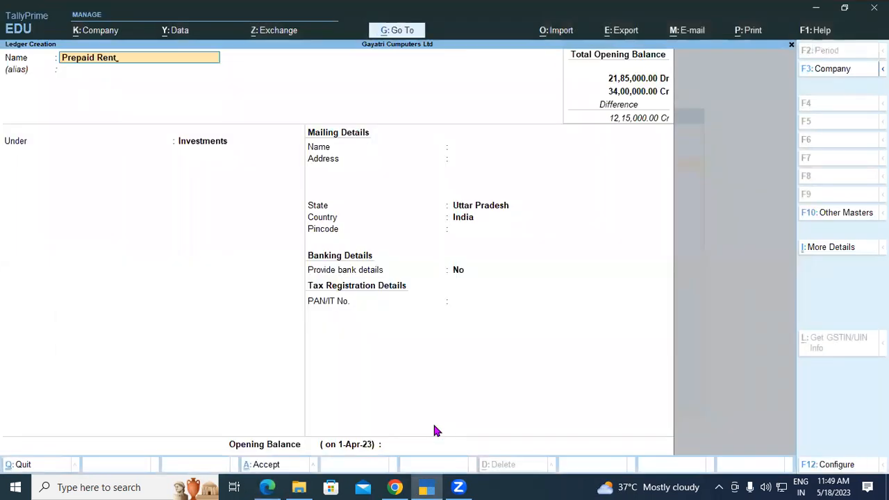
pyautogui.press('Return')
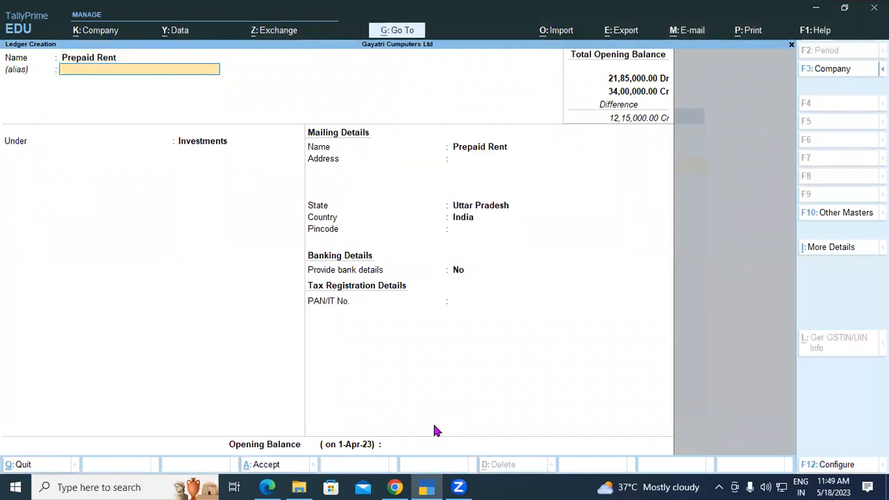
pyautogui.press('Return')
# Put Prepaid Rent under Current Assets, keeping Not Applicable for assessable value and the default mailing, banking and tax details
pyautogui.write('Cure')
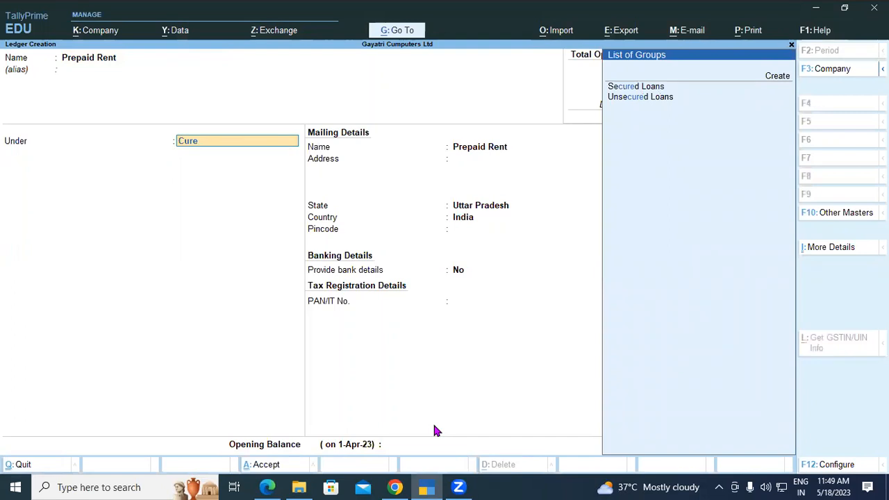
pyautogui.press('BackSpace')
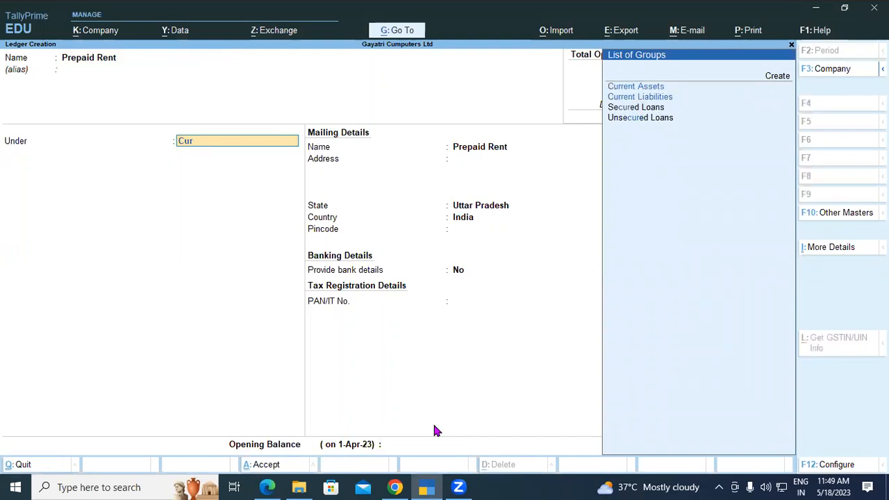
pyautogui.press('Return')
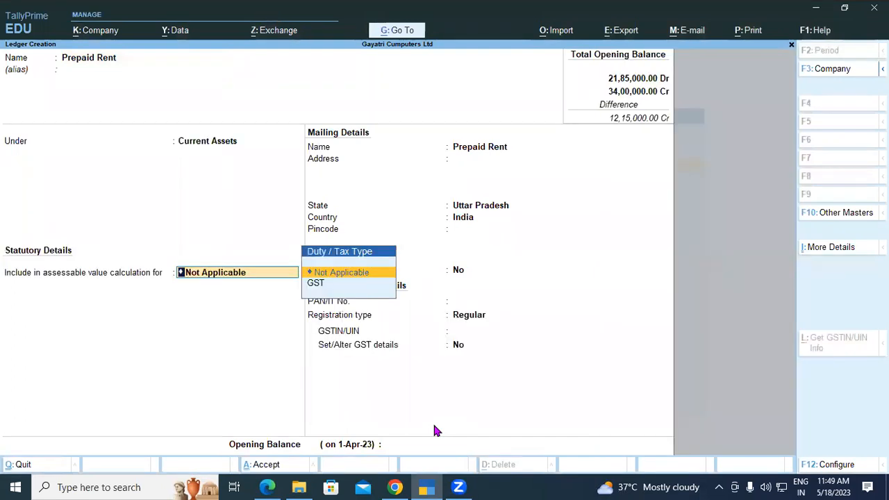
pyautogui.press('Return')
pyautogui.press('Return')
pyautogui.press('Return')
pyautogui.press('Return')
pyautogui.press('Return')
pyautogui.press('Return')
pyautogui.press('Return')
pyautogui.press('Return')
pyautogui.press('Return')
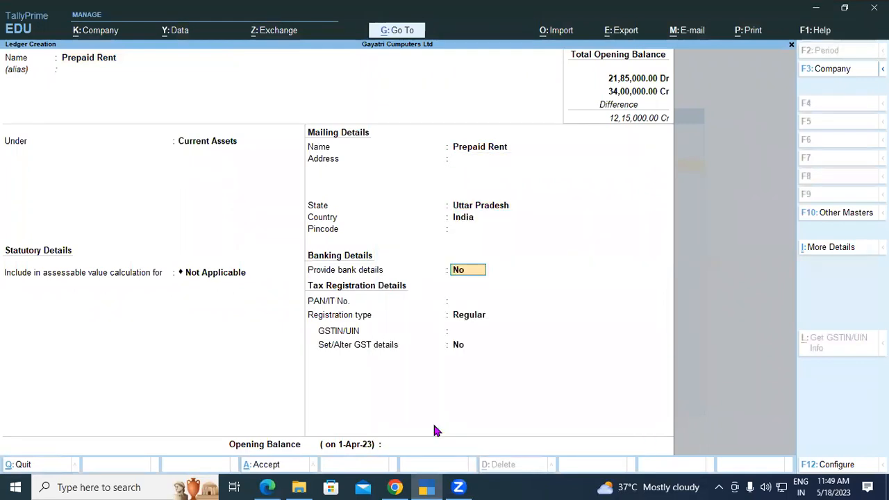
pyautogui.press('Return')
pyautogui.press('Return')
pyautogui.press('Return')
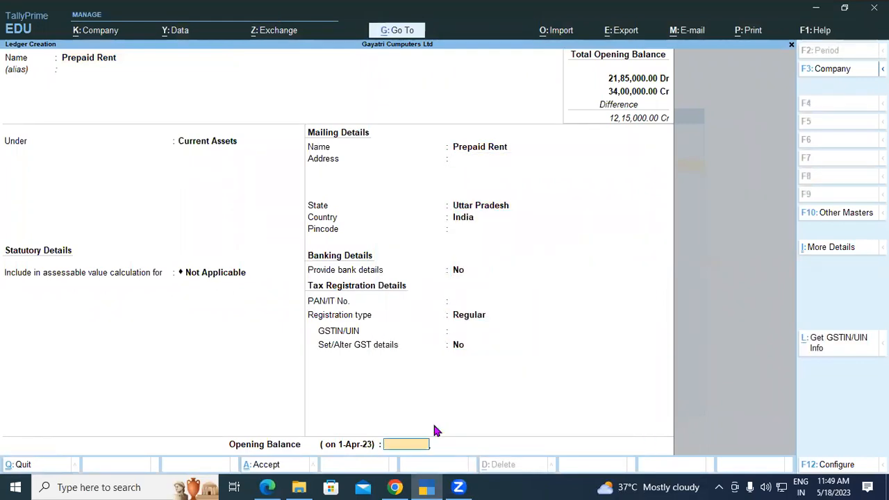
# Check the Prepaid Rent amount in the PDF, enter an opening balance of 43,200 Dr and save the ledger
pyautogui.click(267, 487)
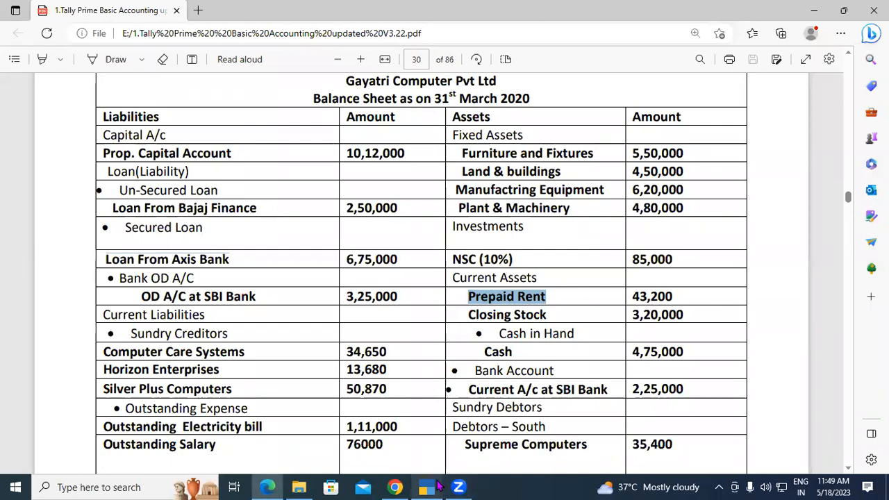
pyautogui.moveTo(427, 487)
pyautogui.click(427, 446)
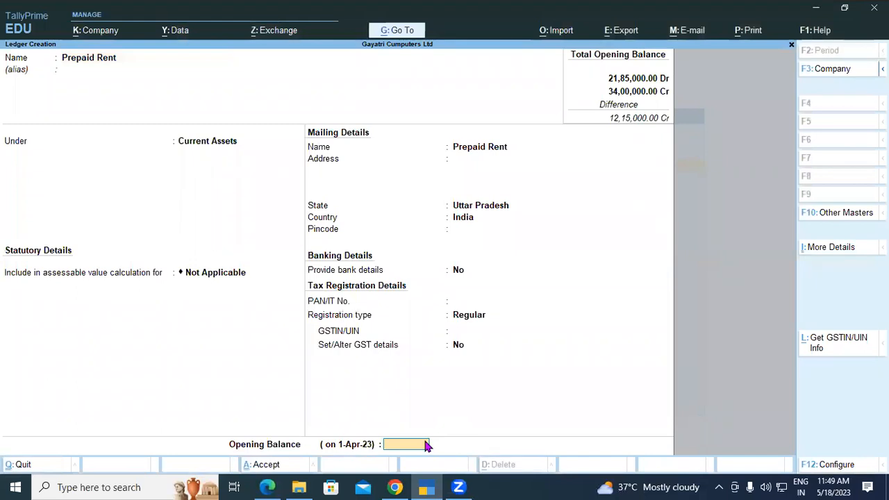
pyautogui.write('43200')
pyautogui.click(267, 487)
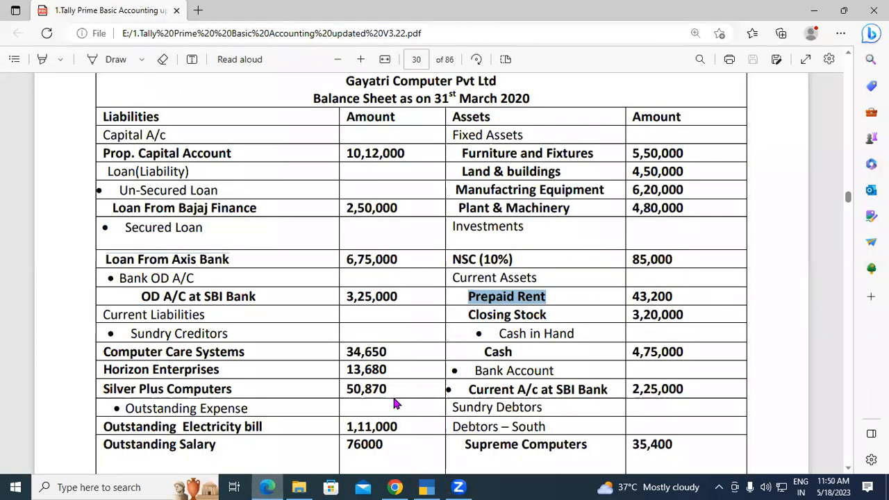
pyautogui.click(426, 487)
pyautogui.press('Return')
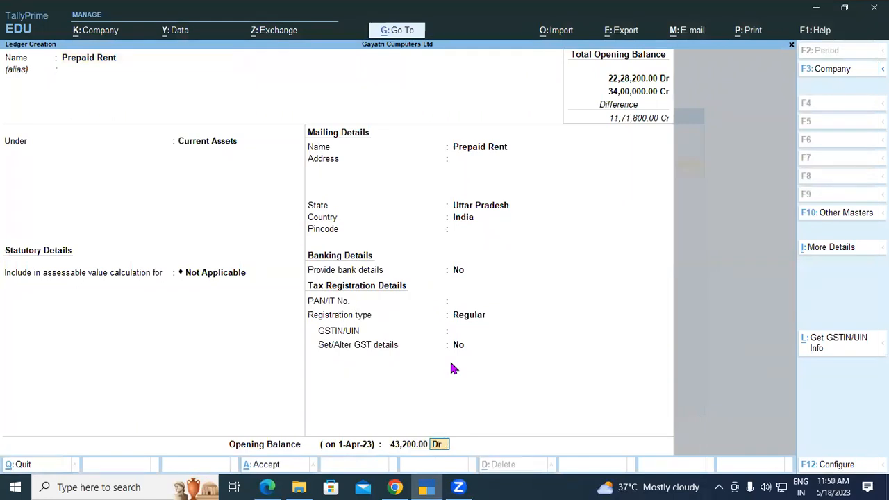
pyautogui.press('Return')
pyautogui.press('Return')
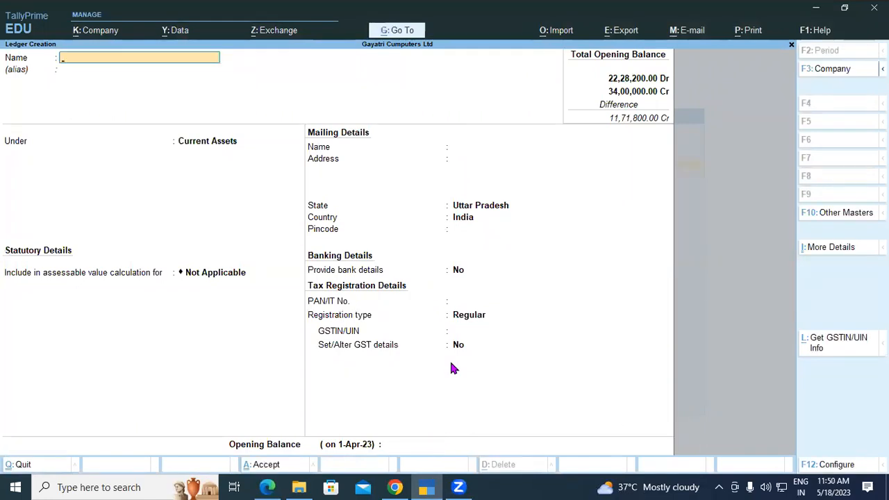
# Review the PDF's remaining current assets, leave ledger creation in TallyPrime and open the existing Cash ledger for alteration
pyautogui.click(260, 486)
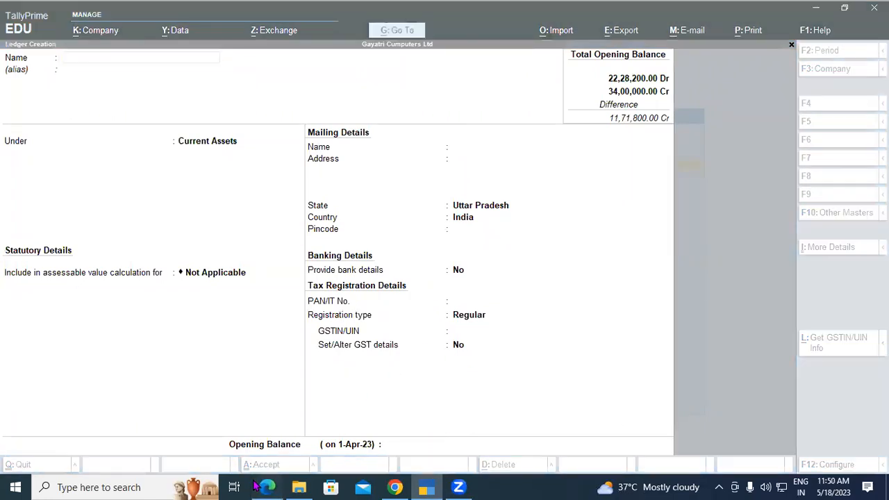
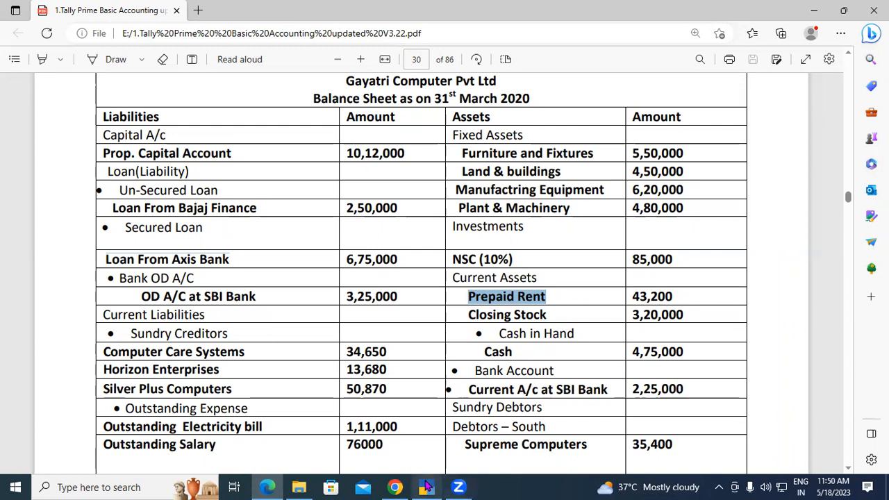
pyautogui.click(426, 487)
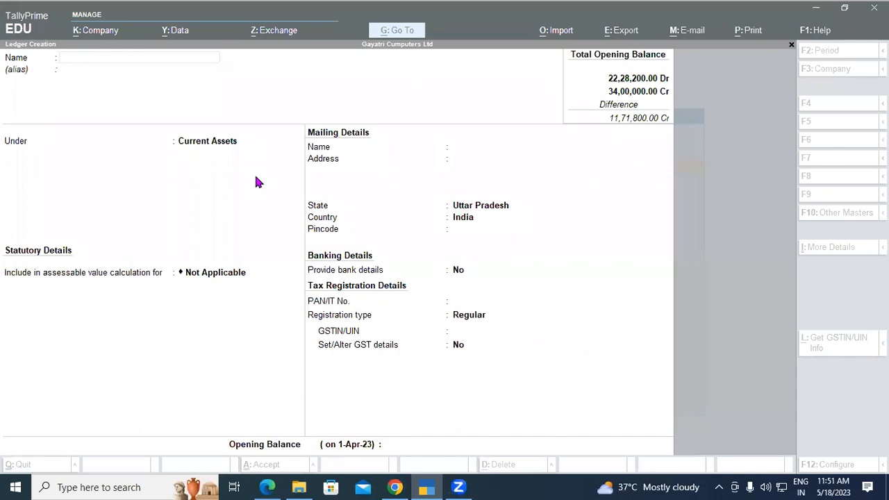
pyautogui.click(205, 92)
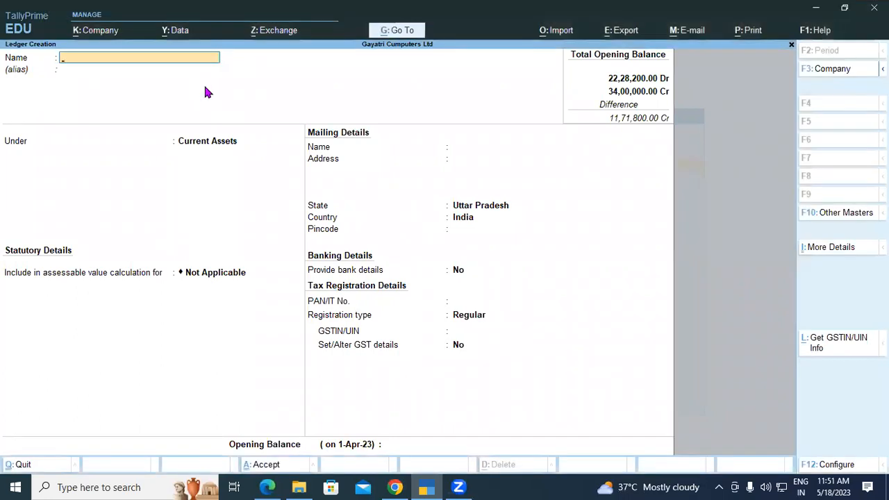
pyautogui.press('Escape')
pyautogui.press('Return')
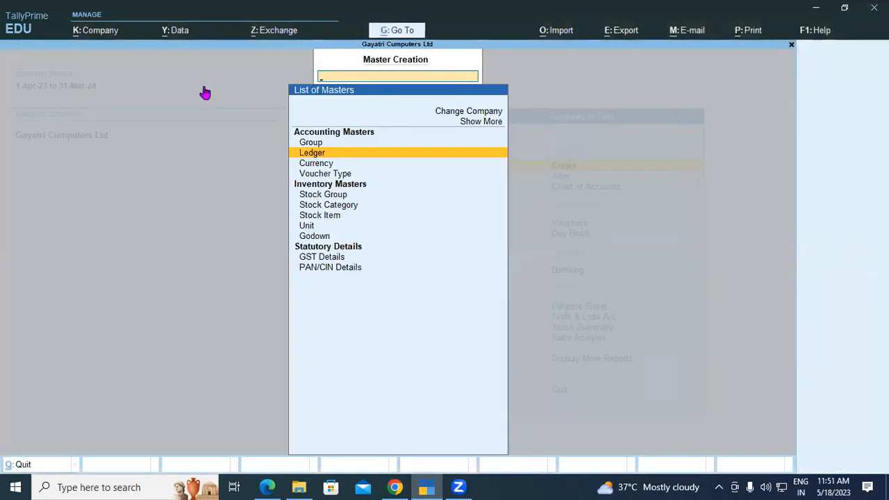
pyautogui.press('Escape')
pyautogui.press('Down')
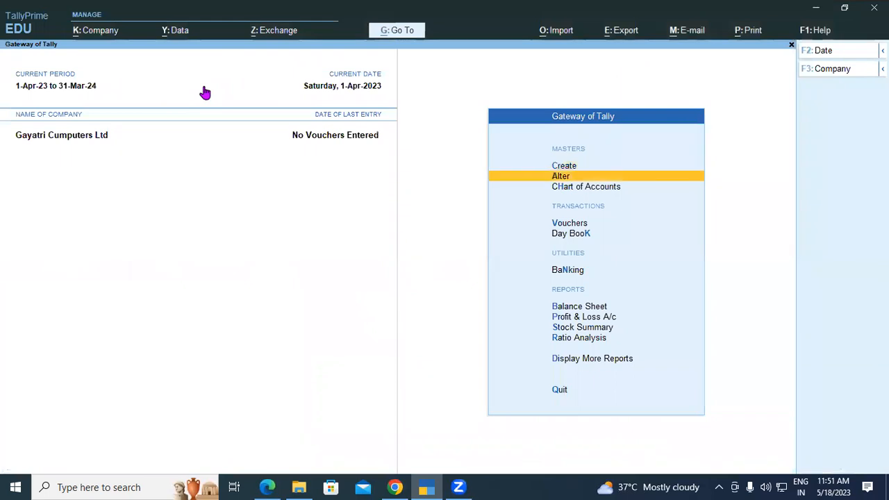
pyautogui.press('Return')
pyautogui.press('Down')
pyautogui.press('Return')
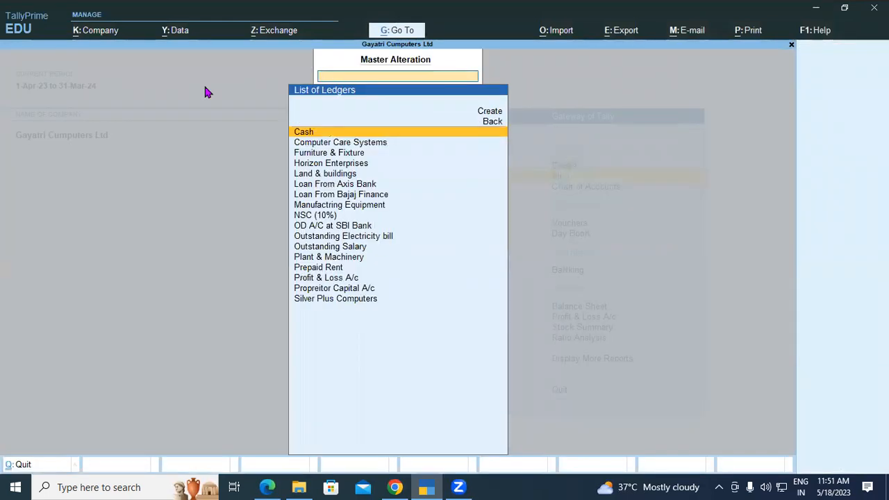
pyautogui.press('Return')
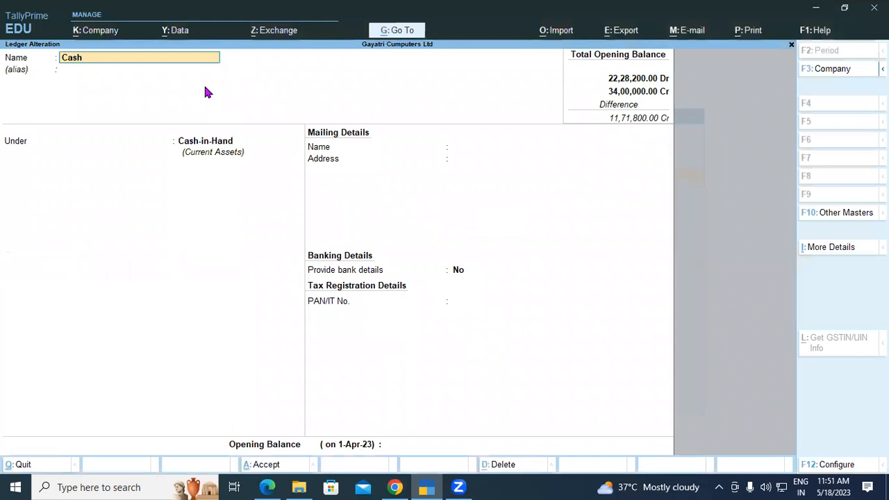
# Look up the Cash amount in the PDF, set the Cash ledger's opening balance to 4,75,000 Dr and save it
pyautogui.press('Return')
pyautogui.press('Return')
pyautogui.press('Return')
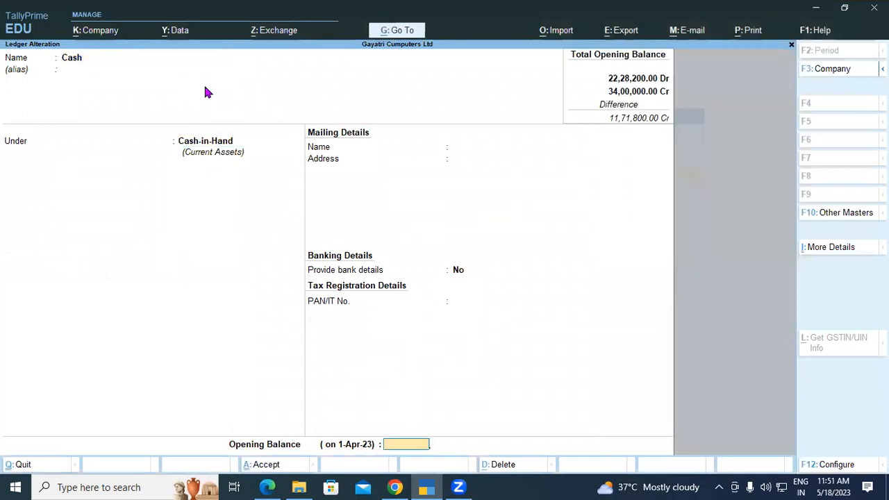
pyautogui.click(268, 487)
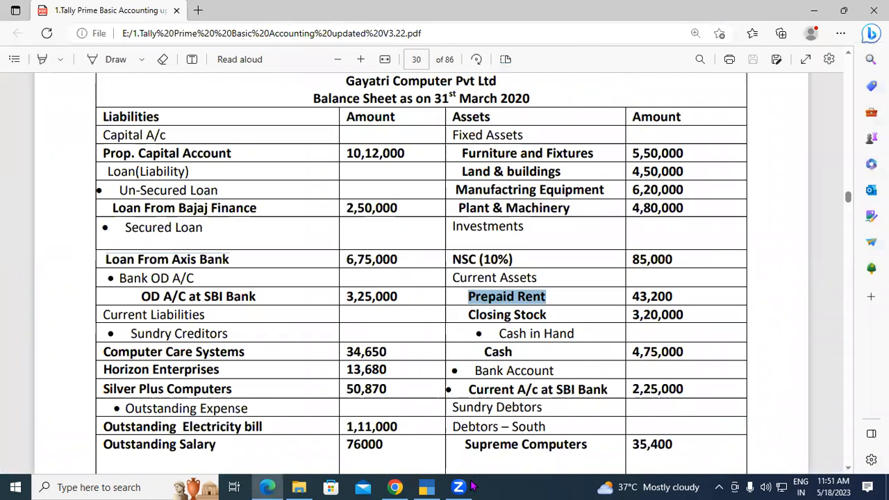
pyautogui.click(426, 487)
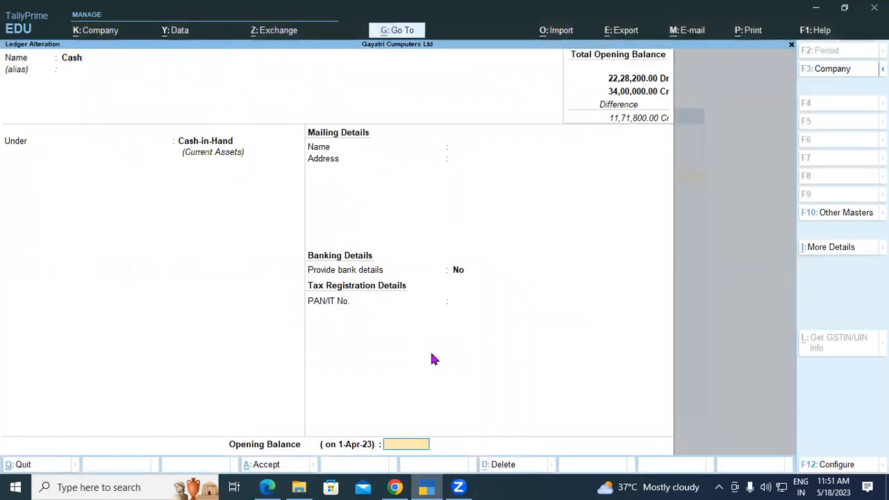
pyautogui.write('475000')
pyautogui.press('Return')
pyautogui.press('Return')
pyautogui.press('Return')
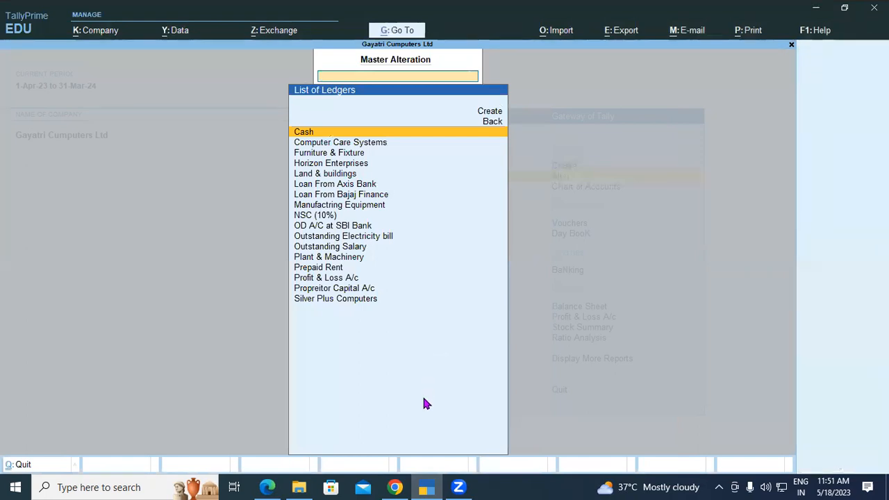
# Copy the name Current A/c at SBI Bank from the PDF's assets and return to TallyPrime
pyautogui.click(267, 486)
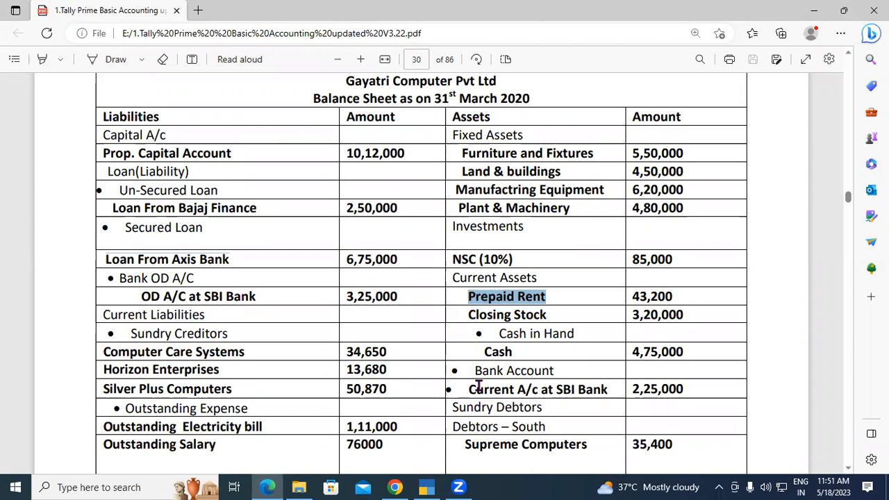
pyautogui.moveTo(467, 390); pyautogui.dragTo(601, 390)
pyautogui.rightClick(602, 390)
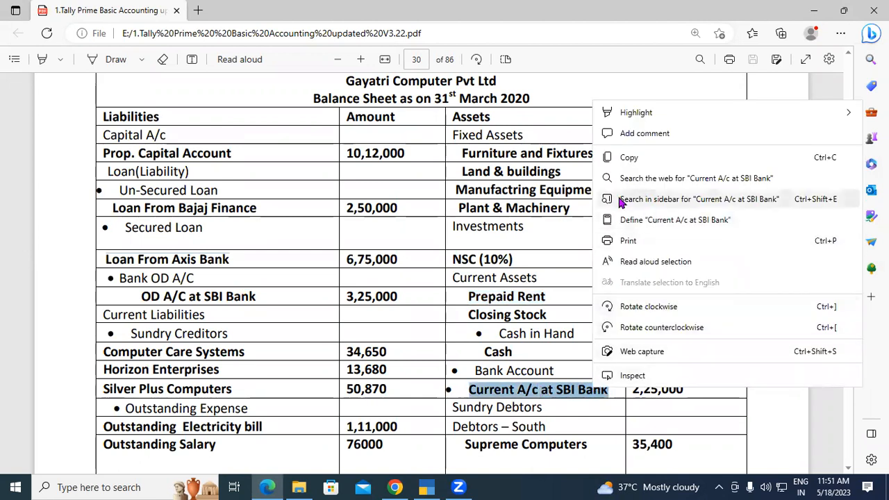
pyautogui.click(627, 157)
pyautogui.click(428, 487)
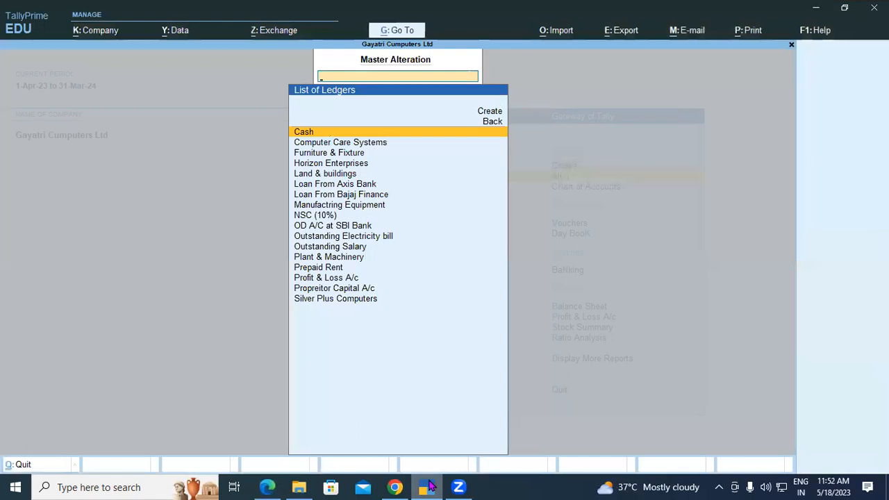
# Leave ledger alteration and start a new ledger named Current A/c at SBI Bank, leaving the alias blank
pyautogui.press('Escape')
pyautogui.press('Escape')
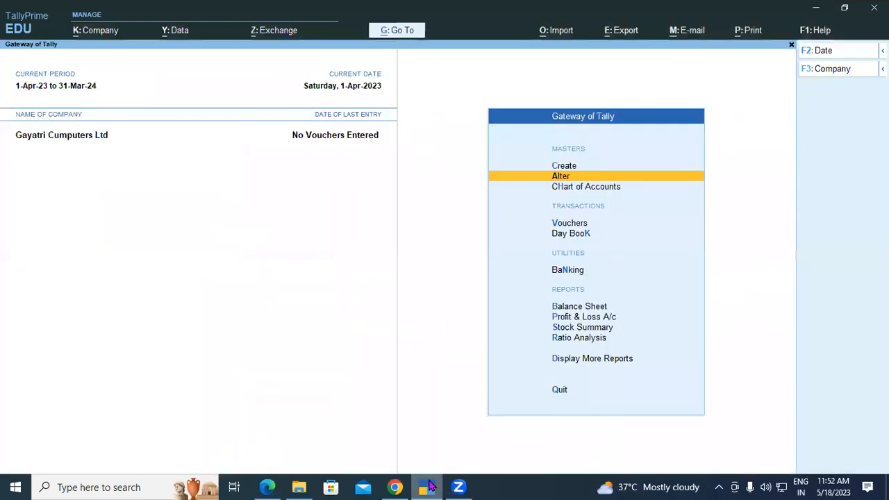
pyautogui.press('Up')
pyautogui.press('Return')
pyautogui.press('Down')
pyautogui.press('Return')
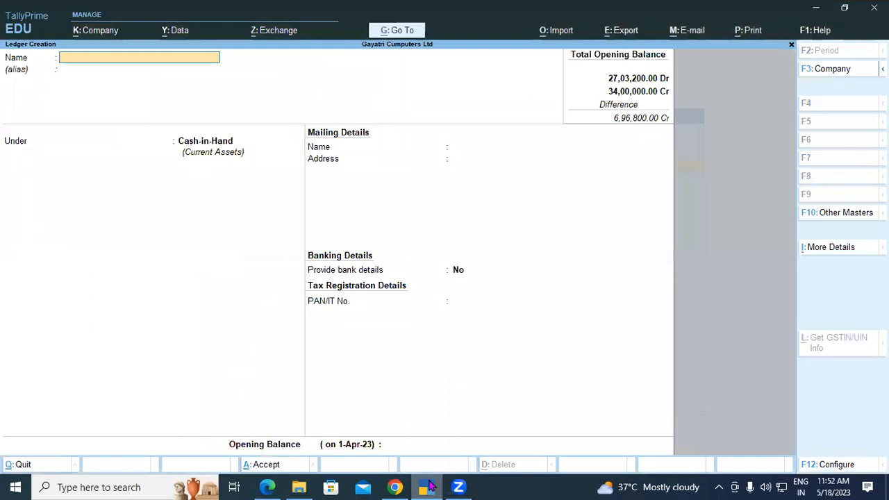
pyautogui.hotkey('ctrl', 'v')
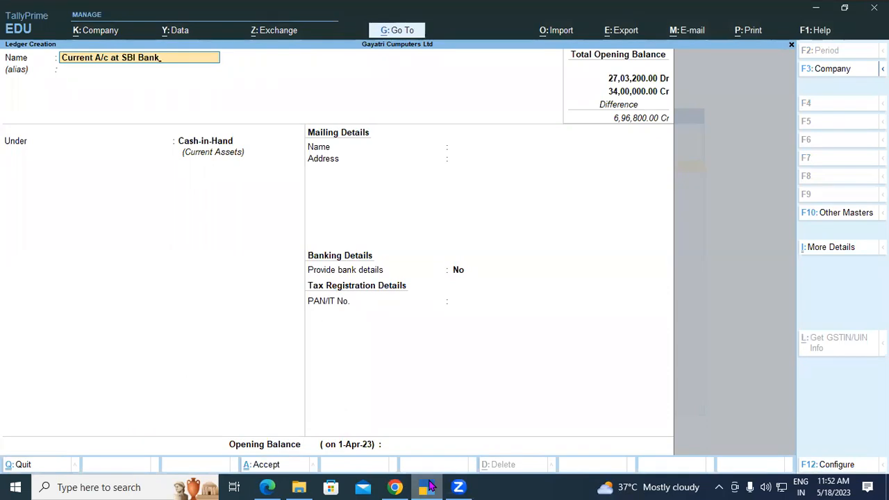
pyautogui.press('Return')
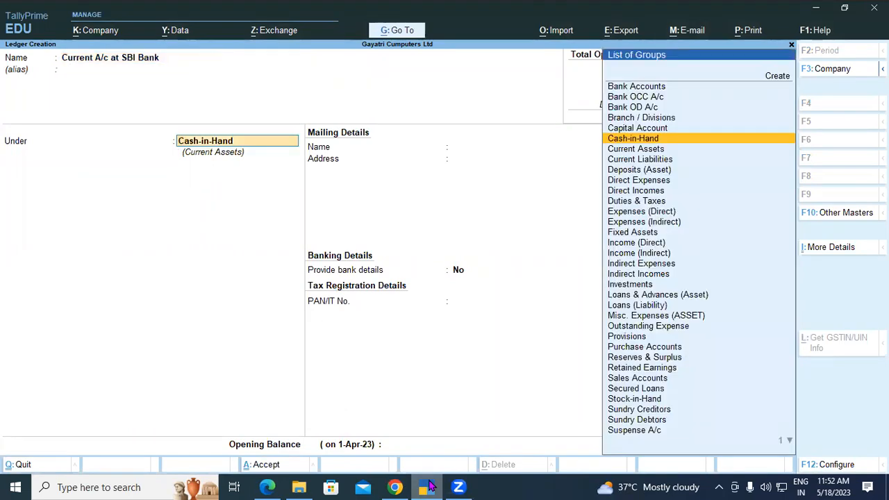
# Put the ledger under Bank Accounts, leaving the account number, codes and branch blank and the bank name Not Applicable
pyautogui.write('Bank')
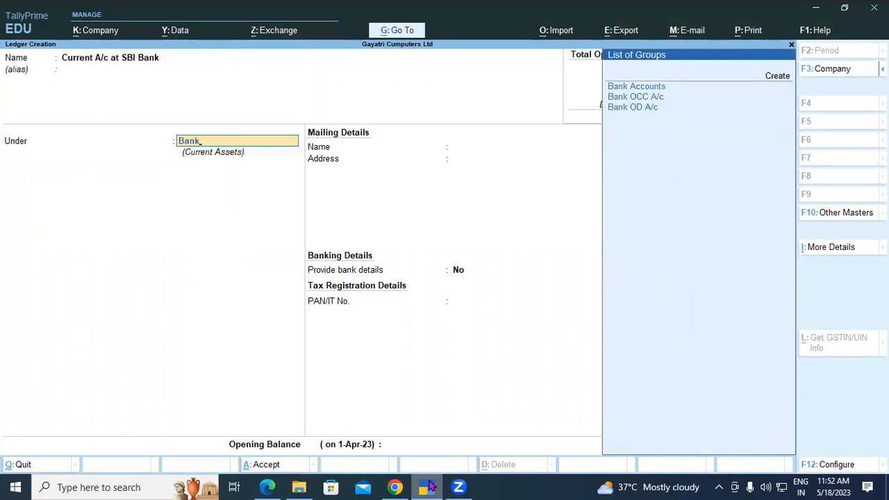
pyautogui.press('Return')
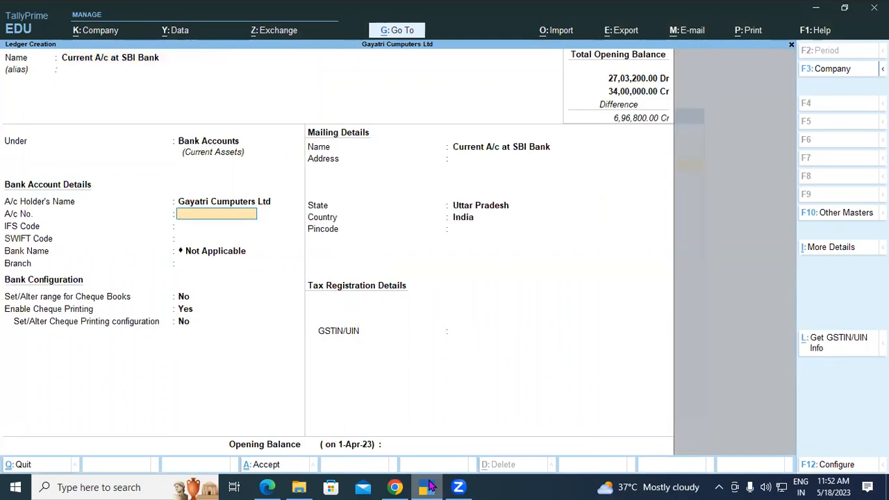
pyautogui.press('Return')
pyautogui.press('Return')
pyautogui.press('Return')
pyautogui.press('Return')
pyautogui.press('Return')
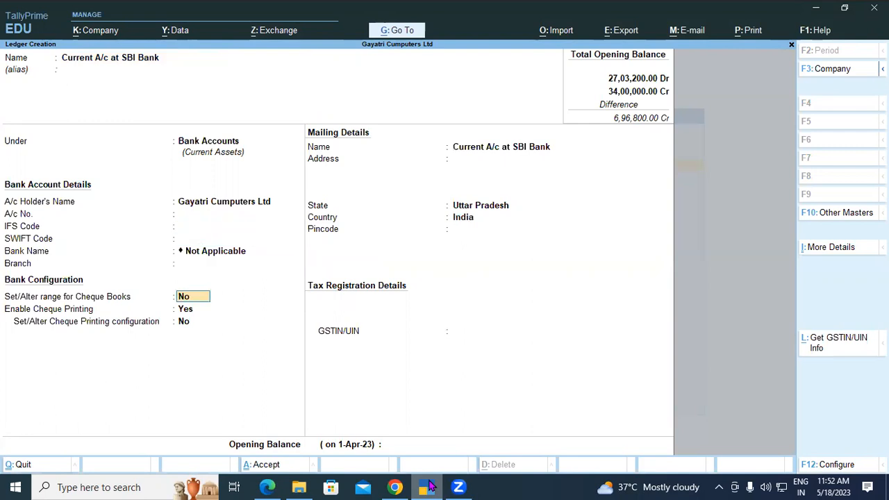
# Keep the default cheque book, cheque printing, mailing and tax registration details for the SBI current account ledger
pyautogui.press('Return')
pyautogui.press('Return')
pyautogui.press('Return')
pyautogui.press('Return')
pyautogui.press('Return')
pyautogui.press('Return')
pyautogui.press('Return')
pyautogui.press('Return')
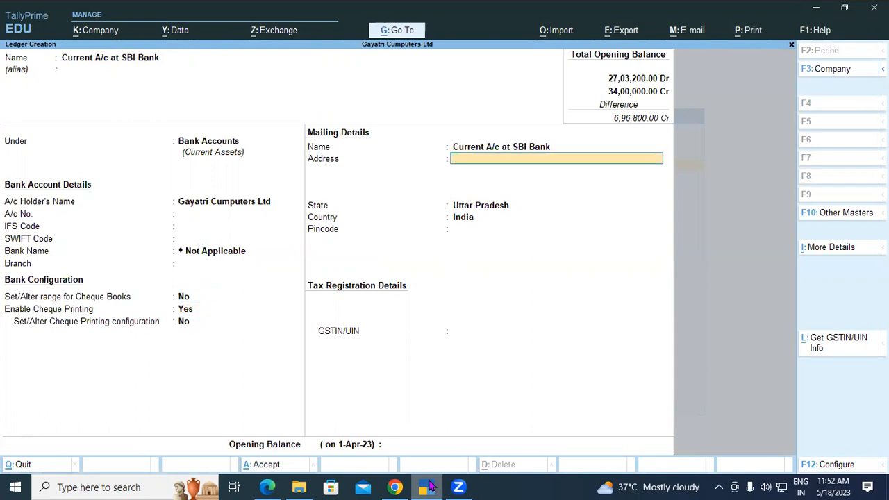
pyautogui.press('Return')
pyautogui.press('Return')
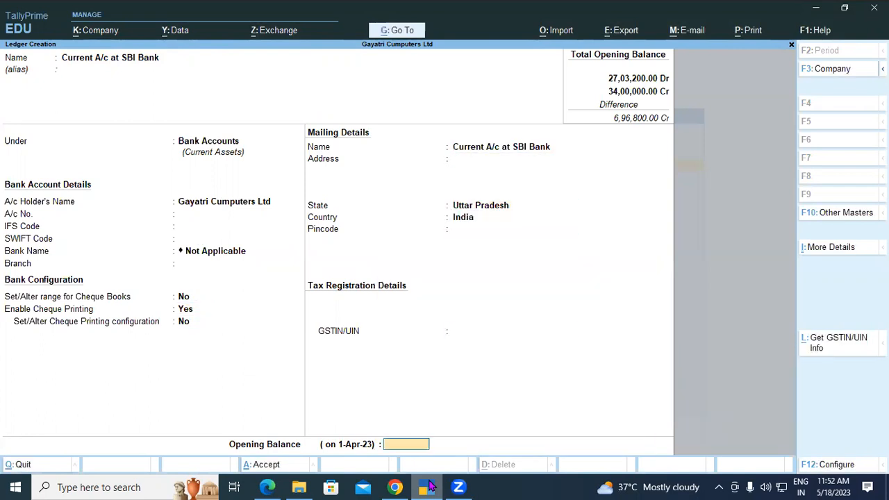
# Look up the SBI current account amount in the PDF, enter an opening balance of 2,25,000 Dr and save the ledger
pyautogui.click(266, 488)
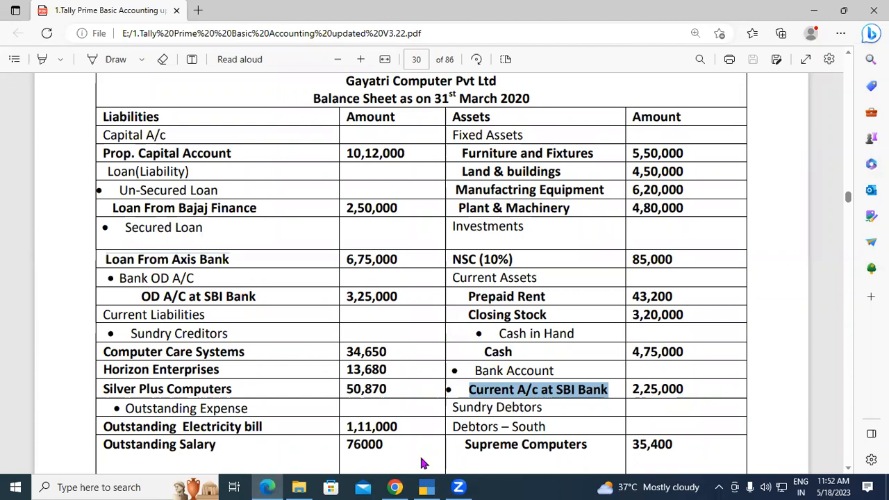
pyautogui.click(423, 447)
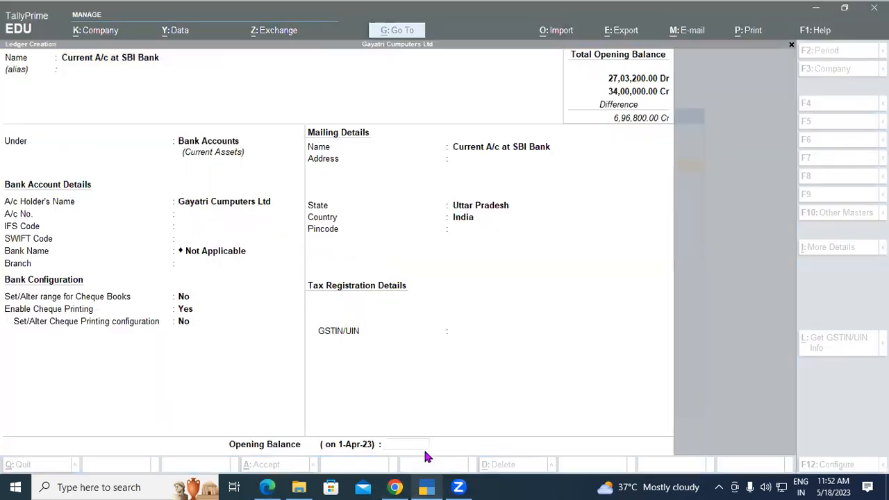
pyautogui.write('2')
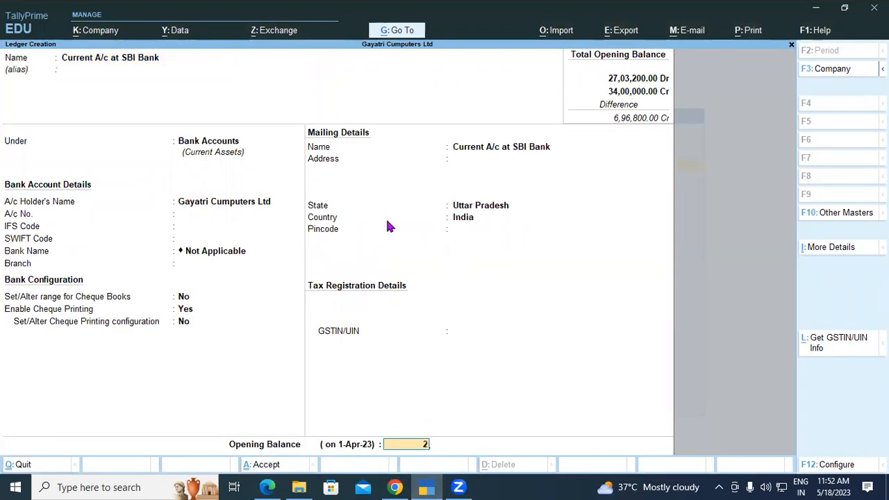
pyautogui.write(',25,00000')
pyautogui.press('Return')
pyautogui.press('Return')
pyautogui.press('Return')
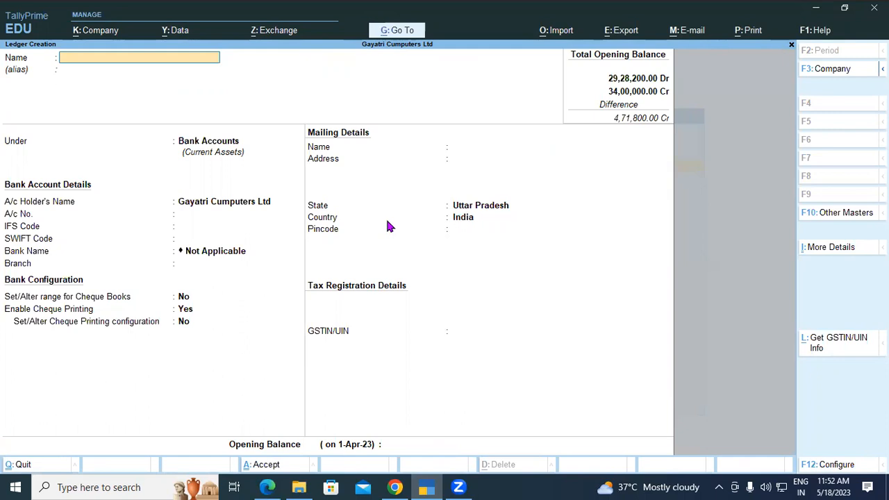
# Look up the sundry debtors in the PDF and name the new TallyPrime ledger Supreme Computer, leaving the alias blank
pyautogui.click(267, 487)
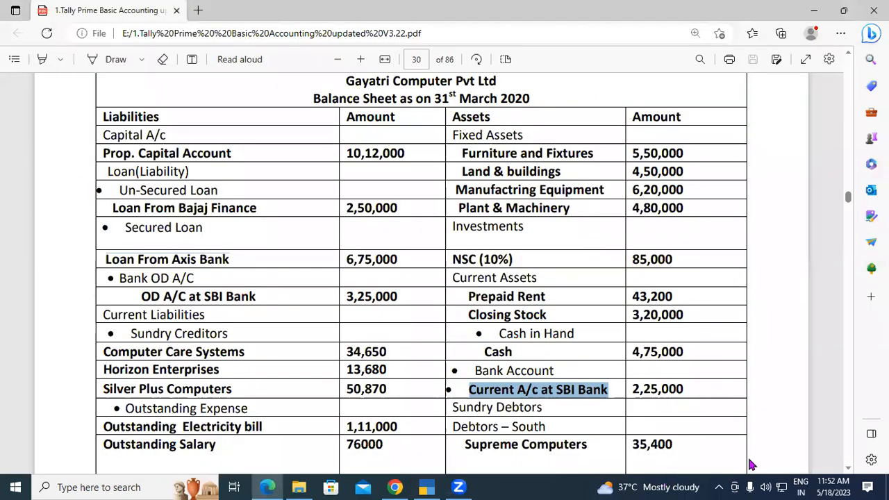
pyautogui.scroll(-3, 848, 471)
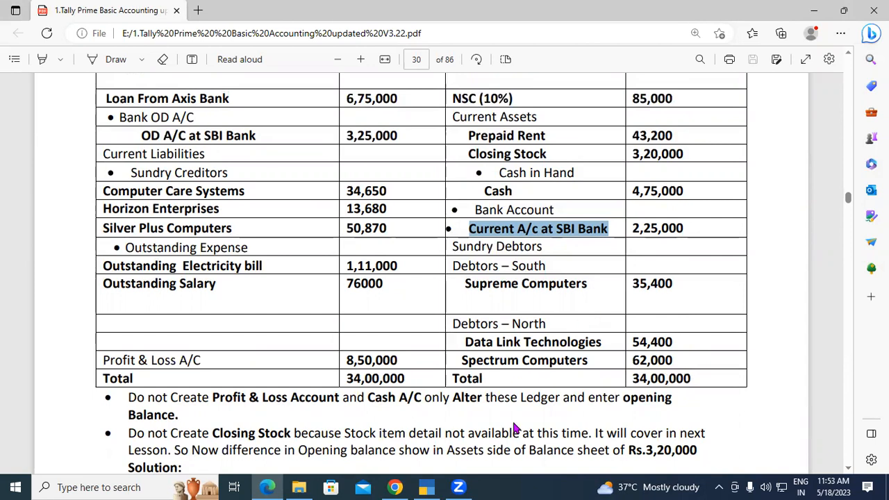
pyautogui.click(427, 487)
pyautogui.write('Supreme')
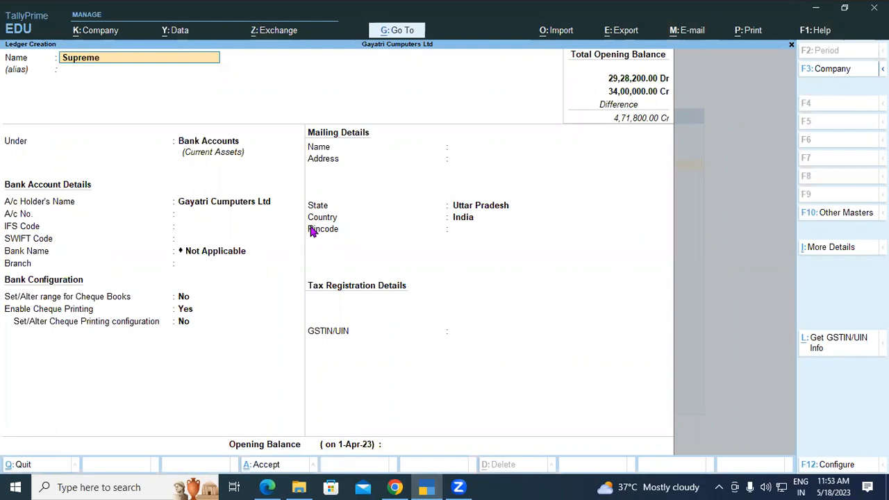
pyautogui.write(' Computer')
pyautogui.press('Return')
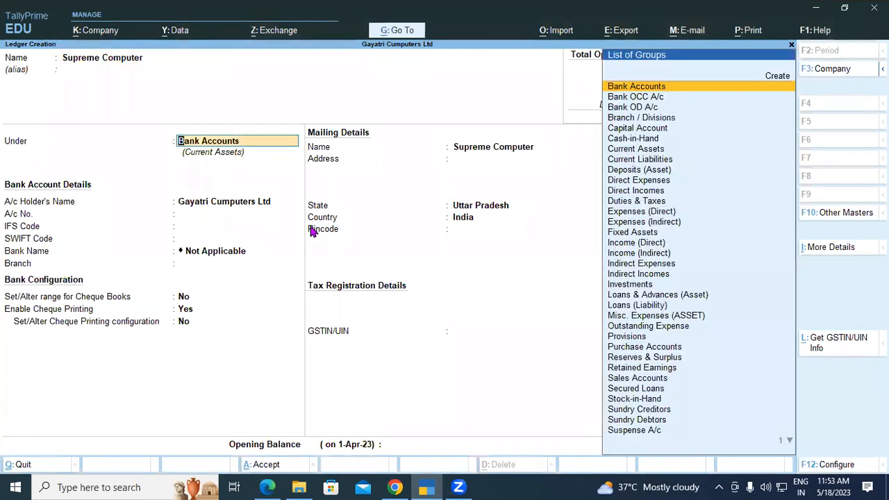
# Put Supreme Computer under Sundry Debtors, keeping bill-by-bill balances at Yes, the credit period blank and the credit days check at No
pyautogui.write('Sundr')
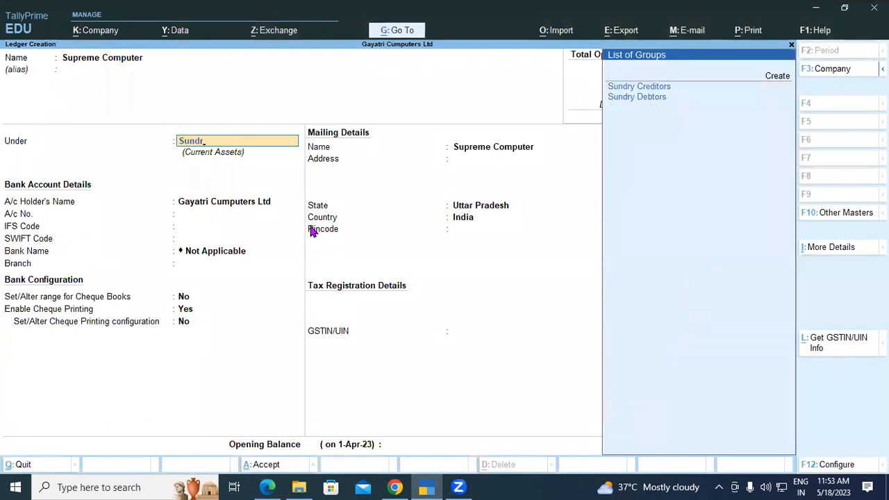
pyautogui.press('Down')
pyautogui.press('Down')
pyautogui.press('Return')
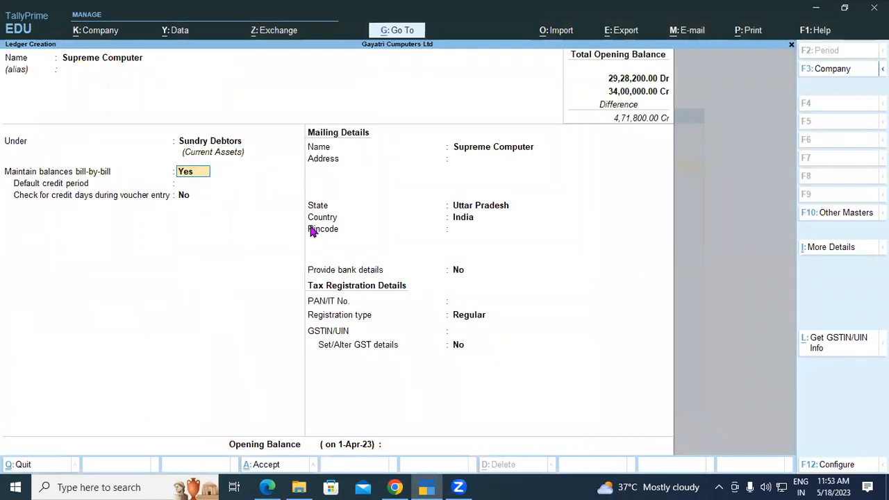
pyautogui.press('Return')
pyautogui.press('Return')
pyautogui.press('Return')
pyautogui.press('Return')
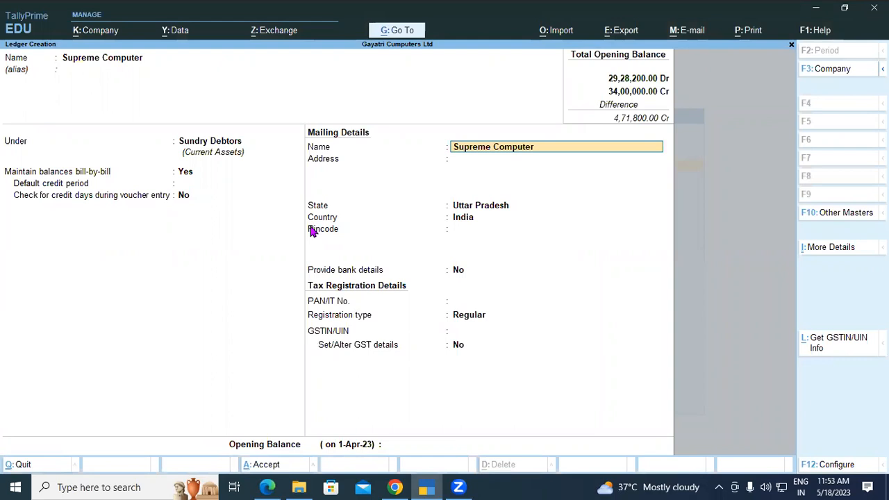
# Keep the default mailing, bank and tax registration details for the Supreme Computer ledger
pyautogui.press('Return')
pyautogui.press('Return')
pyautogui.press('Return')
pyautogui.press('Return')
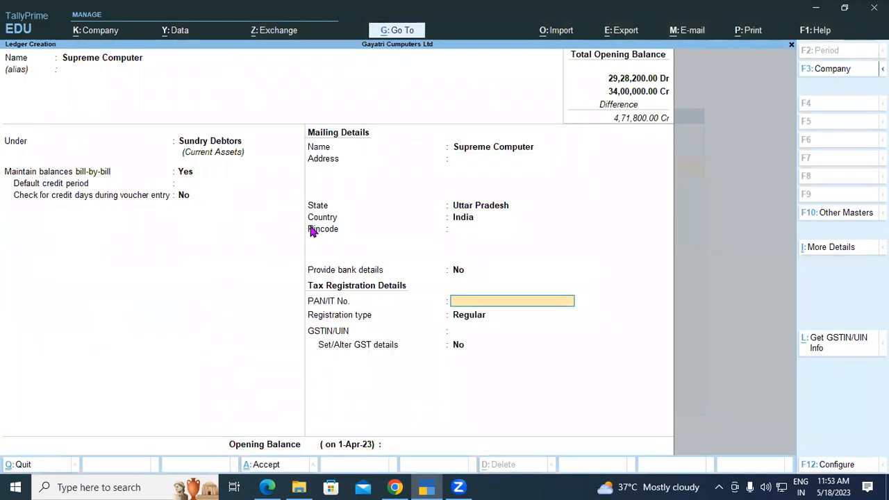
pyautogui.press('Return')
pyautogui.press('Return')
pyautogui.press('Return')
pyautogui.press('Return')
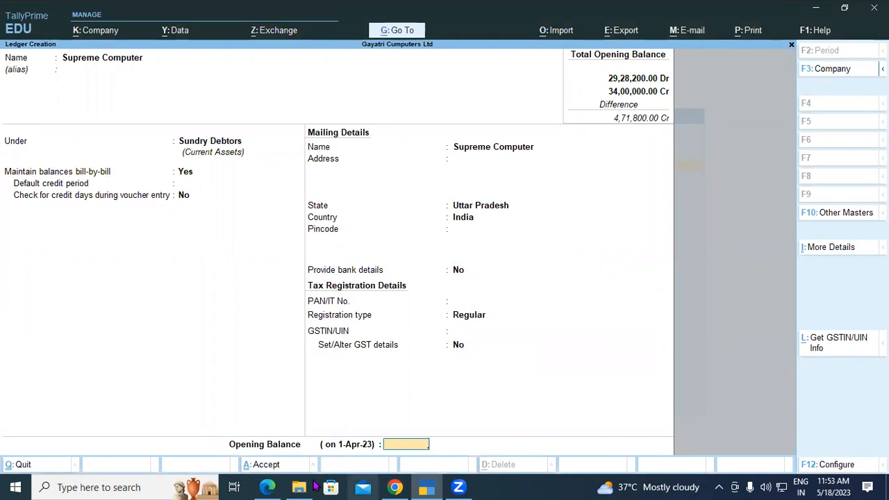
# Look up Supreme Computers' amount in the PDF, enter an opening balance of 35,400 Dr, leave it on account and save the ledger
pyautogui.click(266, 487)
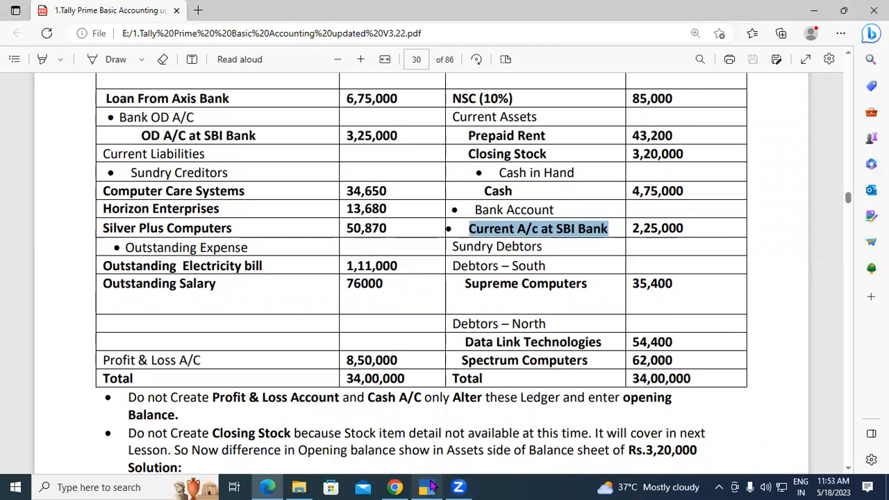
pyautogui.moveTo(426, 487)
pyautogui.click(429, 433)
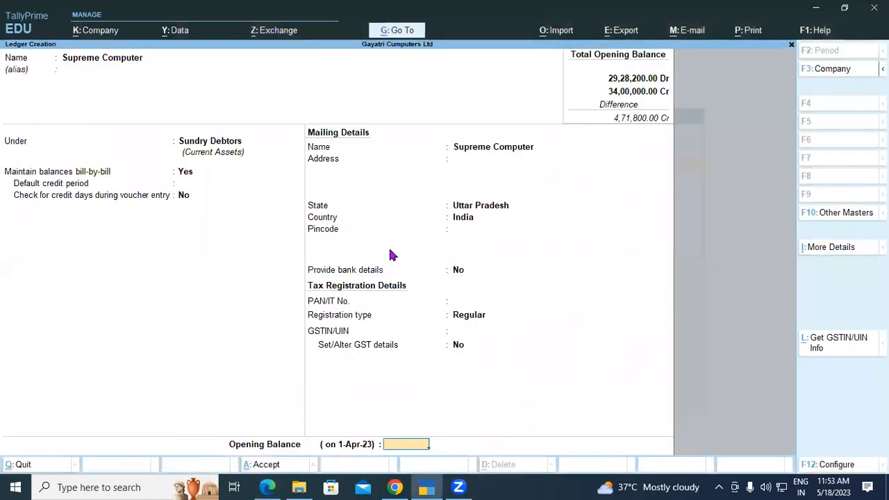
pyautogui.write('35400')
pyautogui.press('Return')
pyautogui.press('Return')
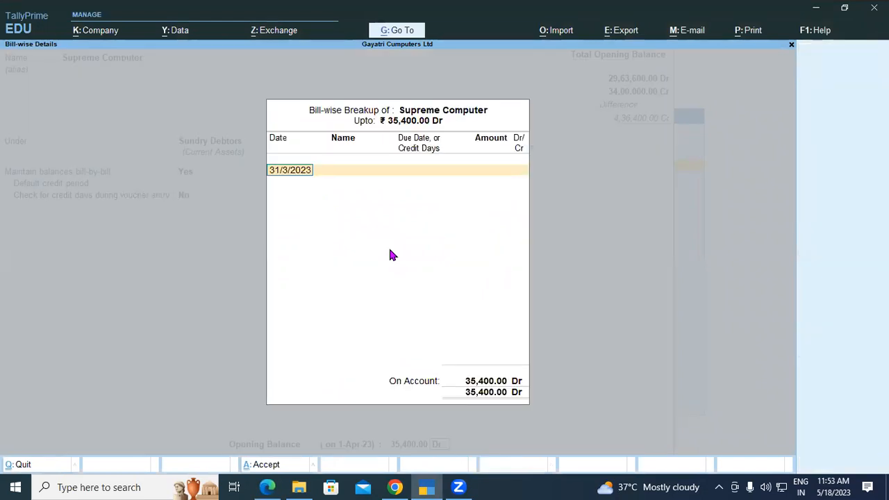
pyautogui.press('Return')
pyautogui.press('Return')
pyautogui.press('Return')
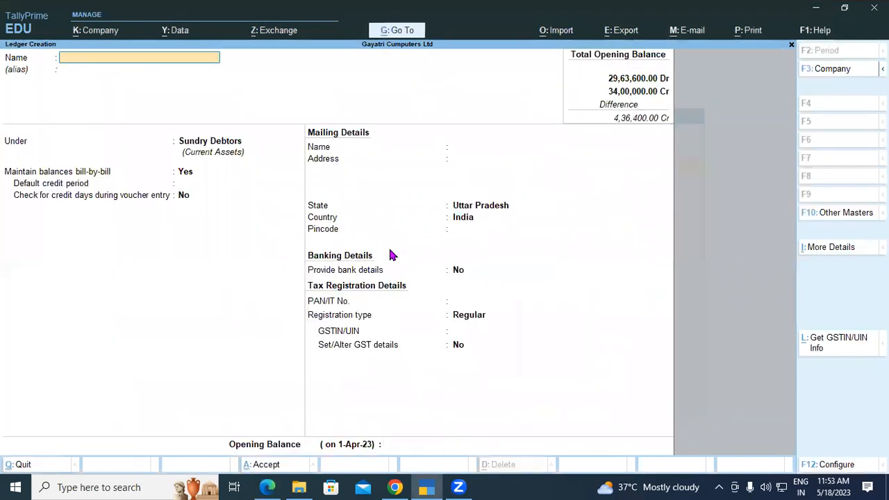
# Check how the sundry debtors are subdivided in the PDF, and quit ledger creation in TallyPrime
pyautogui.click(269, 483)
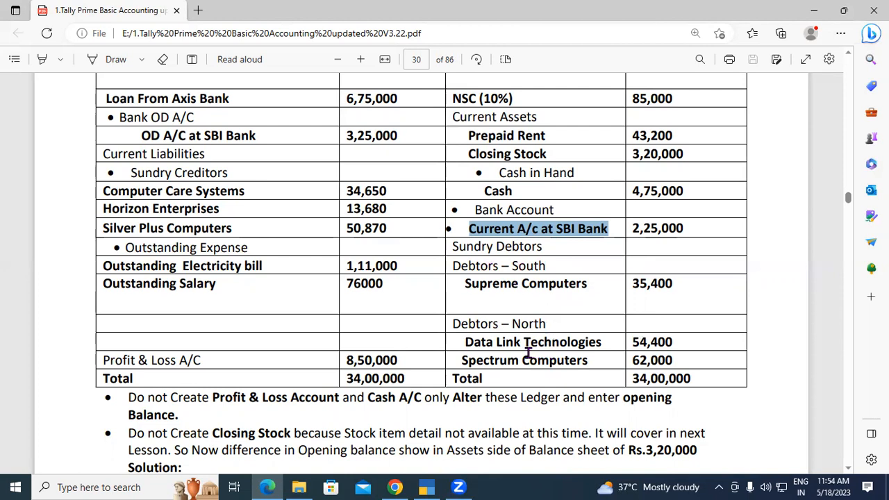
pyautogui.moveTo(427, 487)
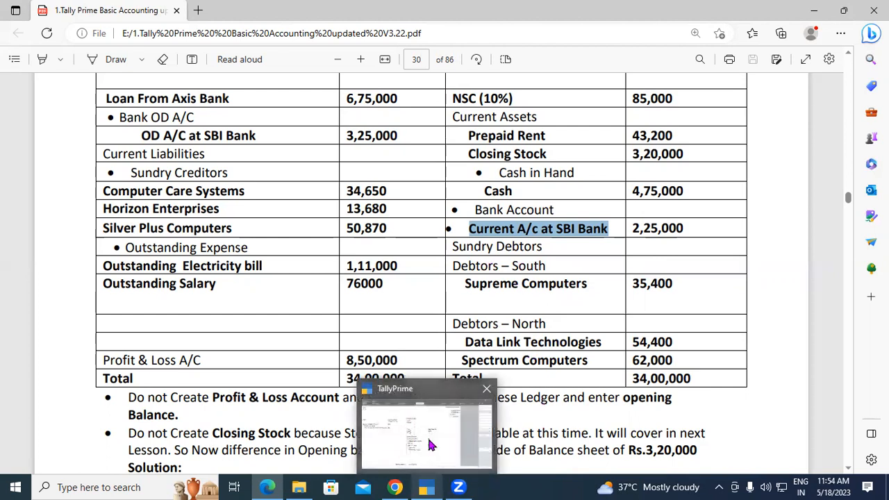
pyautogui.click(431, 445)
pyautogui.press('Escape')
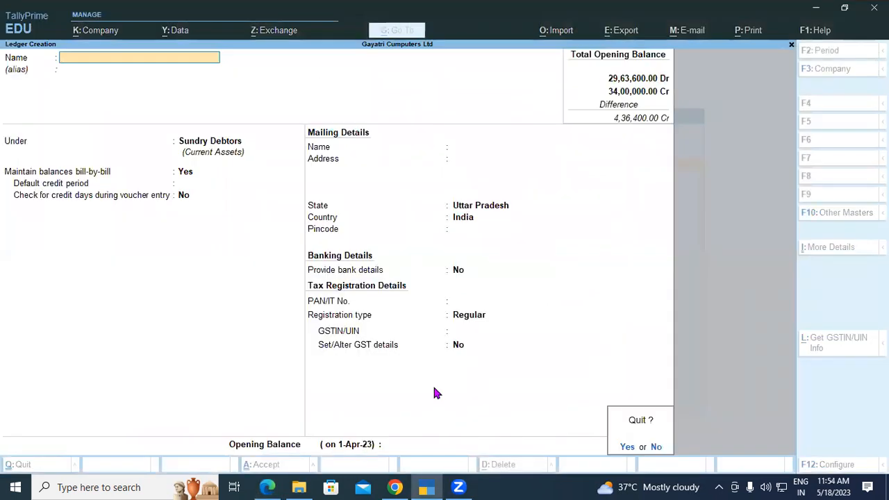
pyautogui.press('y')
pyautogui.press('Escape')
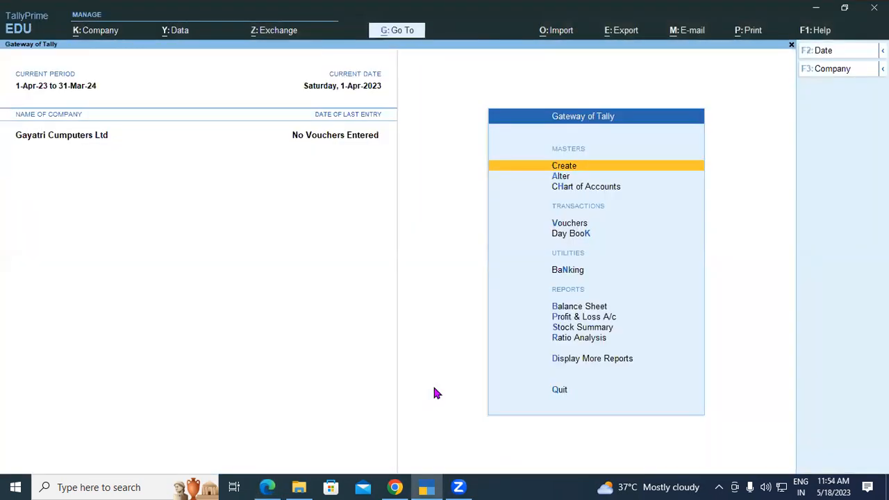
# Open the Supreme Computer ledger for alteration, keeping its name and blank alias
pyautogui.press('Down')
pyautogui.press('Return')
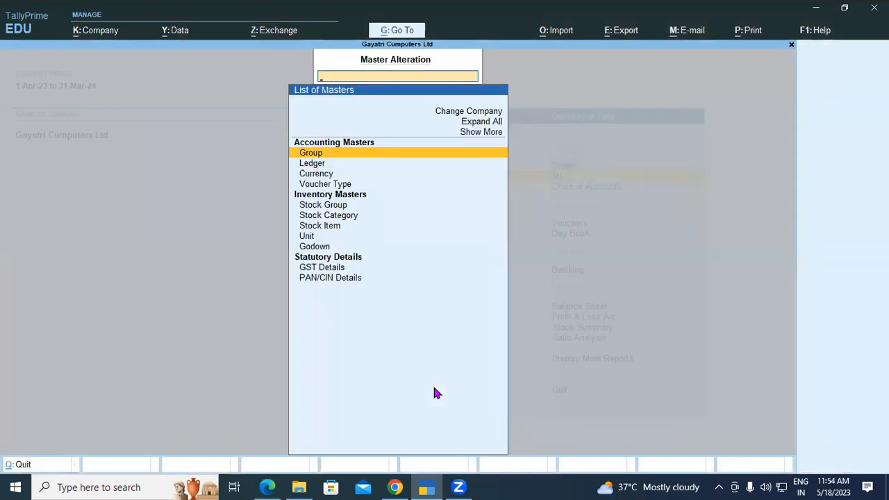
pyautogui.press('Down')
pyautogui.press('Return')
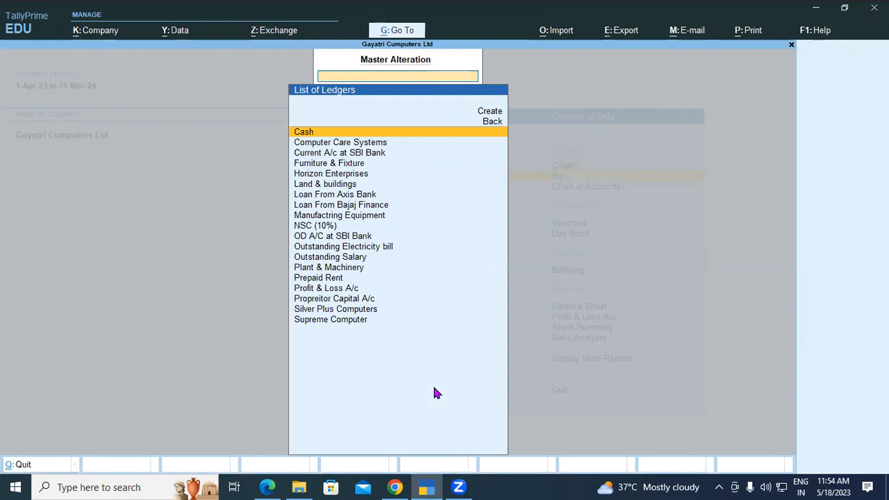
pyautogui.write('Supre')
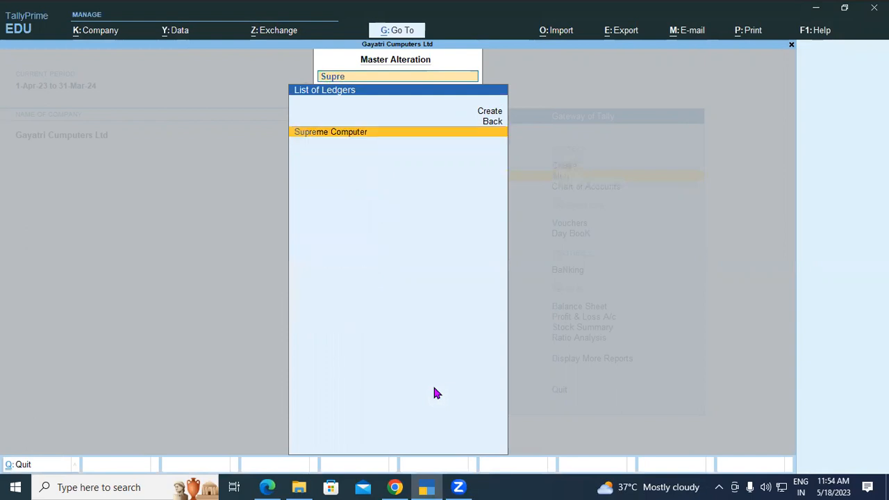
pyautogui.press('Return')
pyautogui.press('Return')
pyautogui.press('Return')
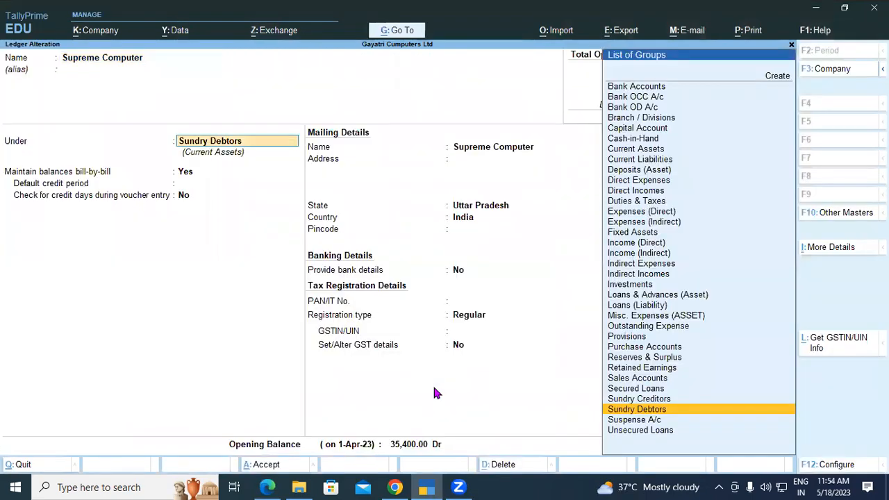
# Start a new group for the ledger's Under field and name it Debotor South, leaving the alias blank
pyautogui.write('D')
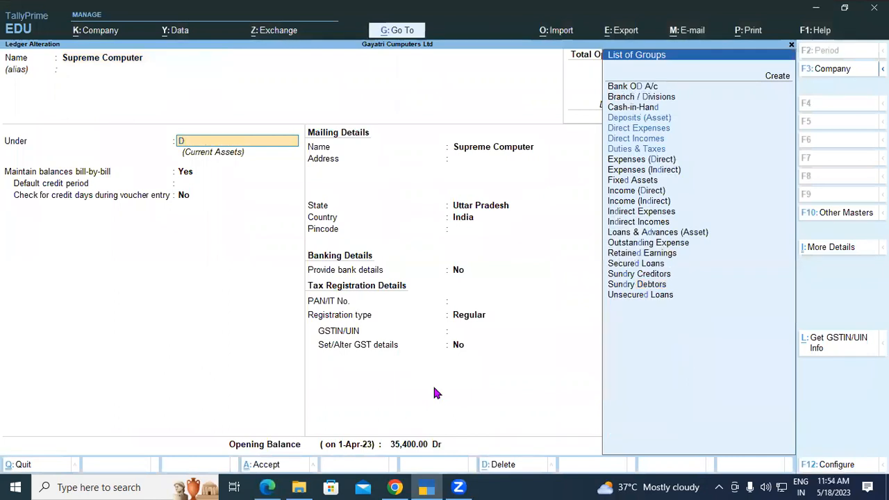
pyautogui.write('eb')
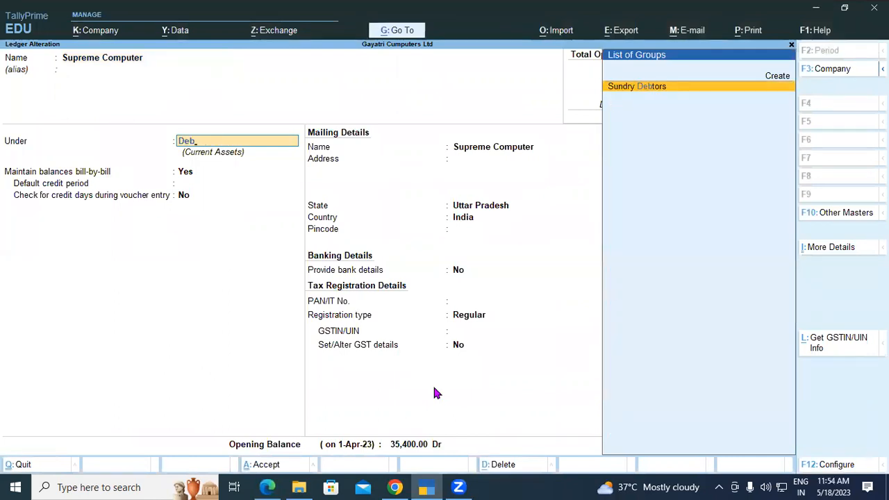
pyautogui.press('BackSpace')
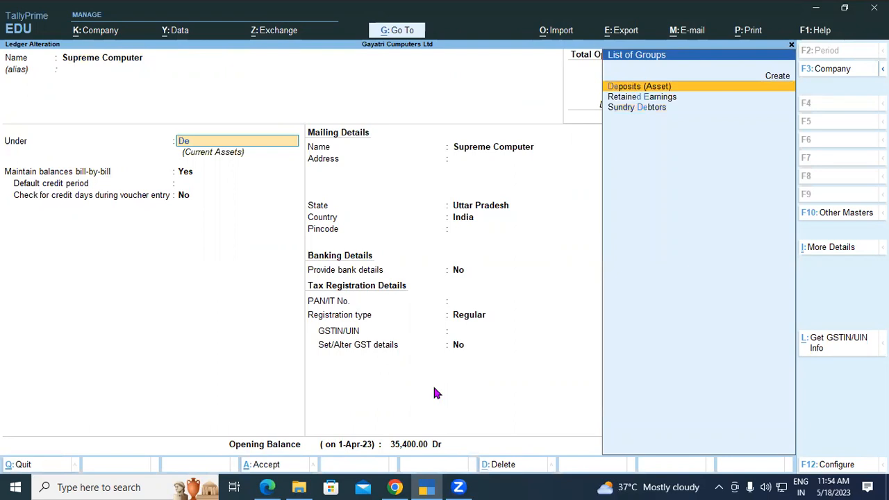
pyautogui.press('BackSpace')
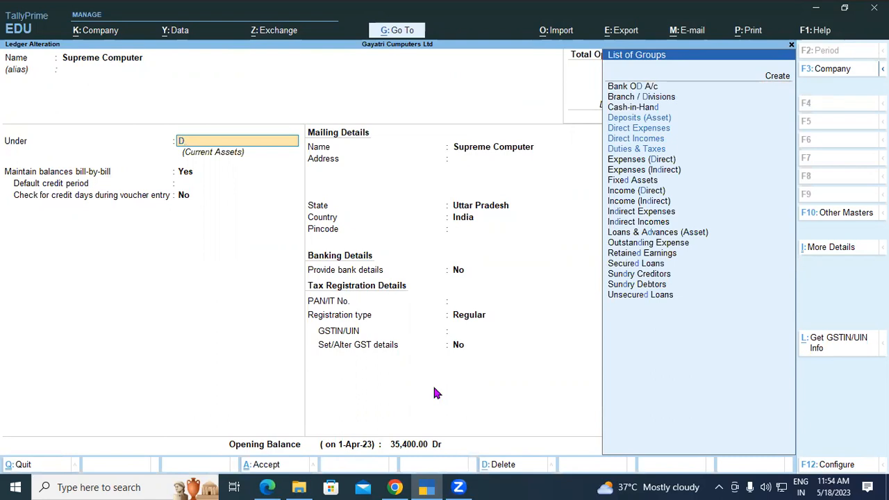
pyautogui.hotkey('alt', 'c')
pyautogui.write('De')
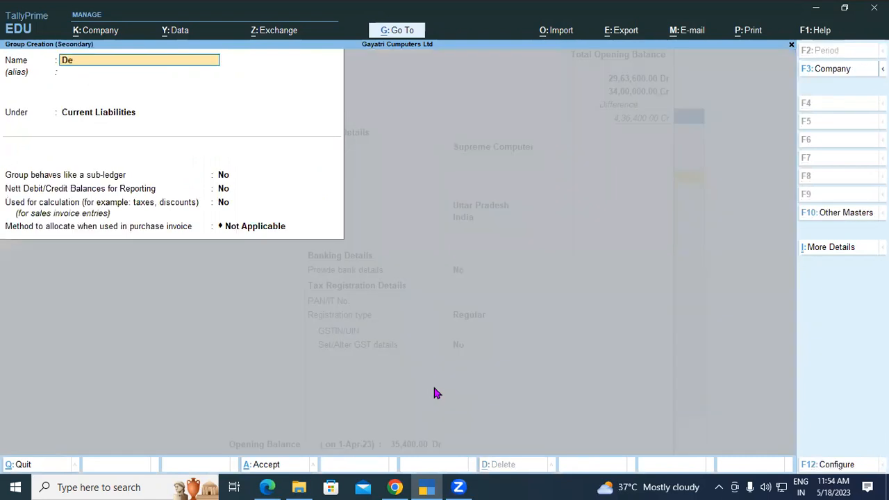
pyautogui.write('botor South')
pyautogui.press('Return')
pyautogui.press('Return')
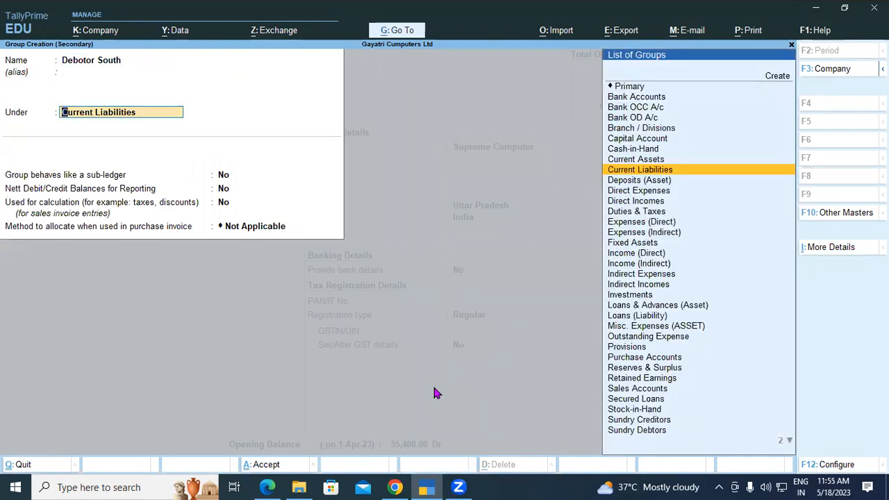
# Place the Debotor South group under Sundry Debtors and save it with its default settings
pyautogui.write('Sund')
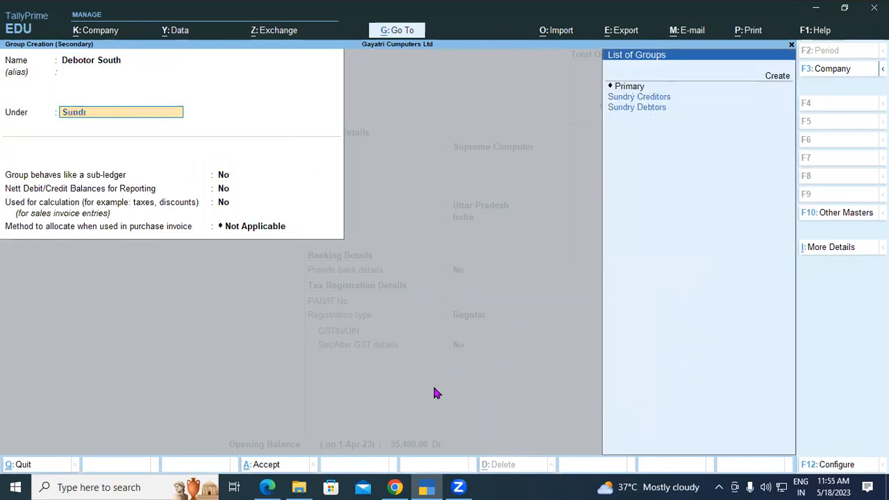
pyautogui.write('r')
pyautogui.press('Down')
pyautogui.press('Down')
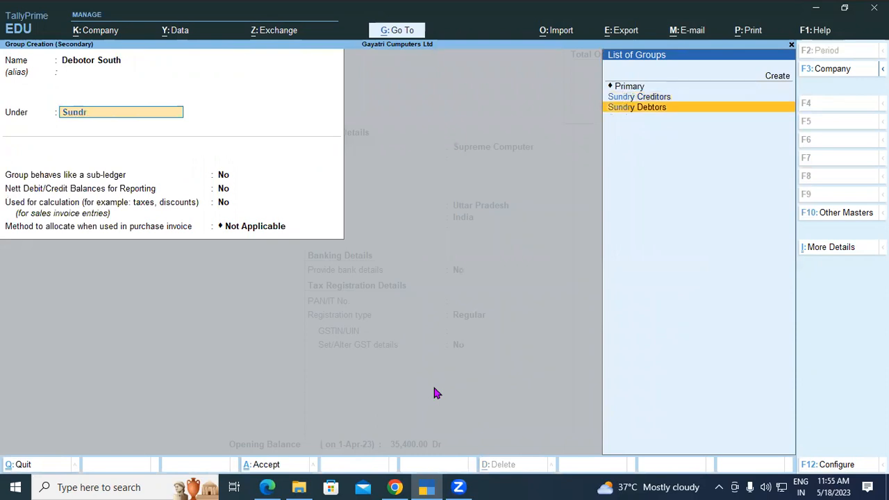
pyautogui.press('Return')
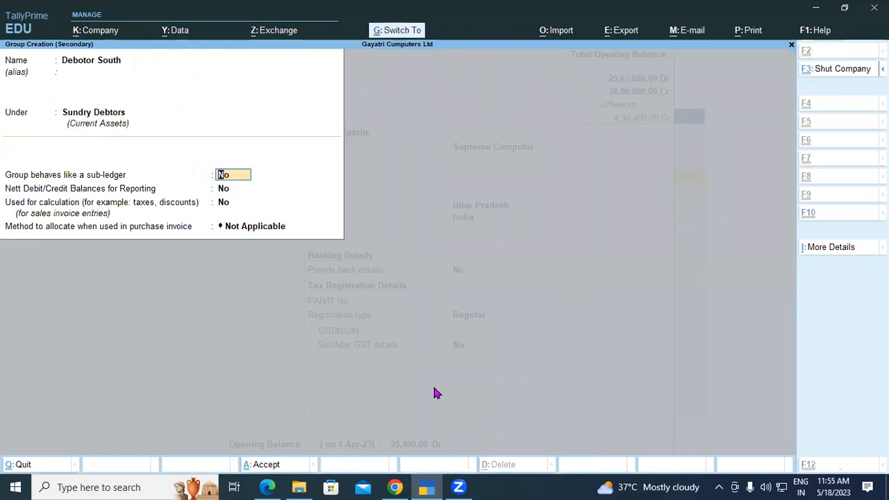
pyautogui.hotkey('ctrl', 'a')
# Set Maintain balances bill-by-bill to No for the Supreme Computer ledger
pyautogui.press('Return')
pyautogui.press('Return')
pyautogui.press('Return')
pyautogui.press('Return')
pyautogui.press('Return')
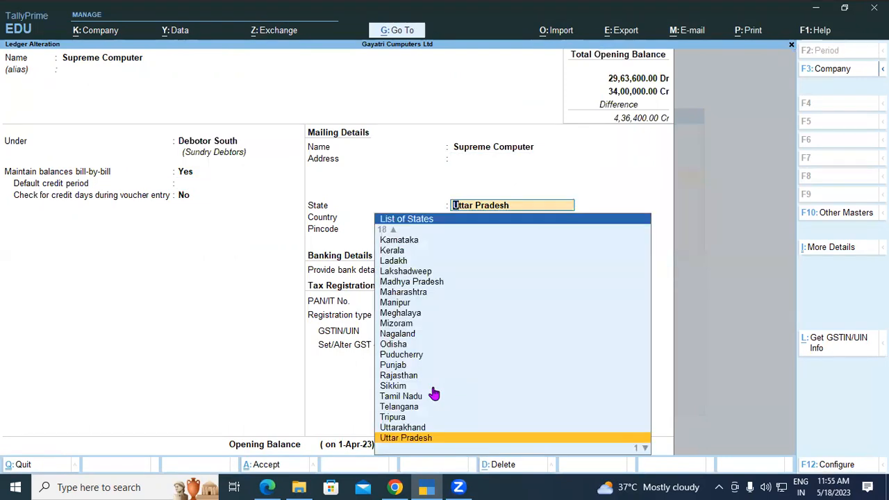
pyautogui.press('BackSpace')
pyautogui.press('BackSpace')
pyautogui.press('BackSpace')
pyautogui.press('BackSpace')
pyautogui.press('BackSpace')
pyautogui.write('no')
pyautogui.press('Return')
pyautogui.press('Return')
pyautogui.press('Return')
pyautogui.press('Return')
pyautogui.press('Return')
pyautogui.press('Return')
pyautogui.press('Return')
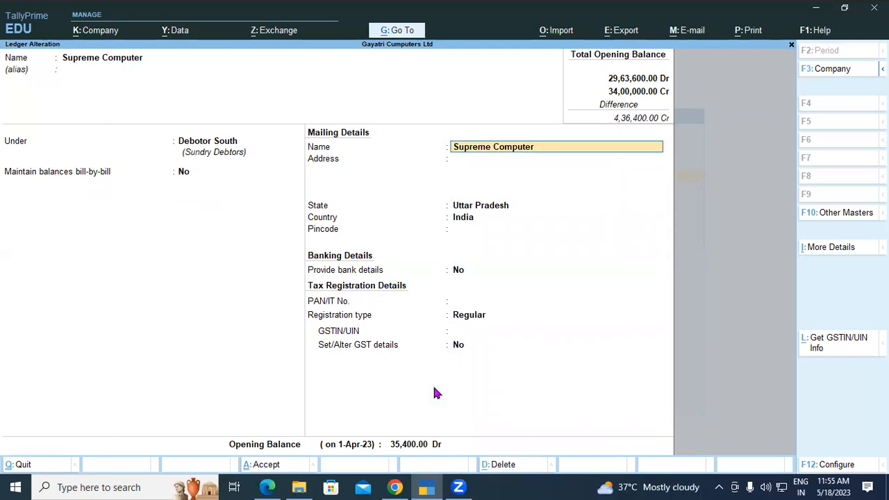
# Keep Supreme Computer's mailing details, tax registration and opening balance, and save the altered ledger
pyautogui.press('Return')
pyautogui.press('Return')
pyautogui.press('Return')
pyautogui.press('Return')
pyautogui.press('Return')
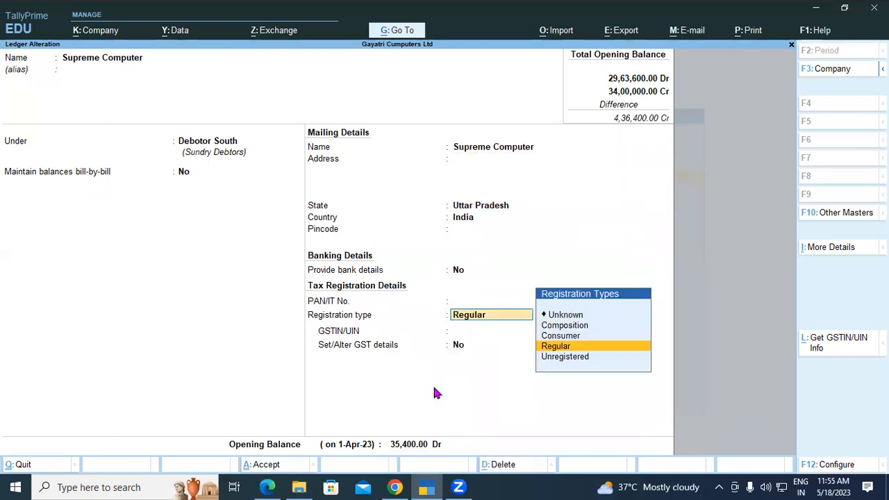
pyautogui.press('Return')
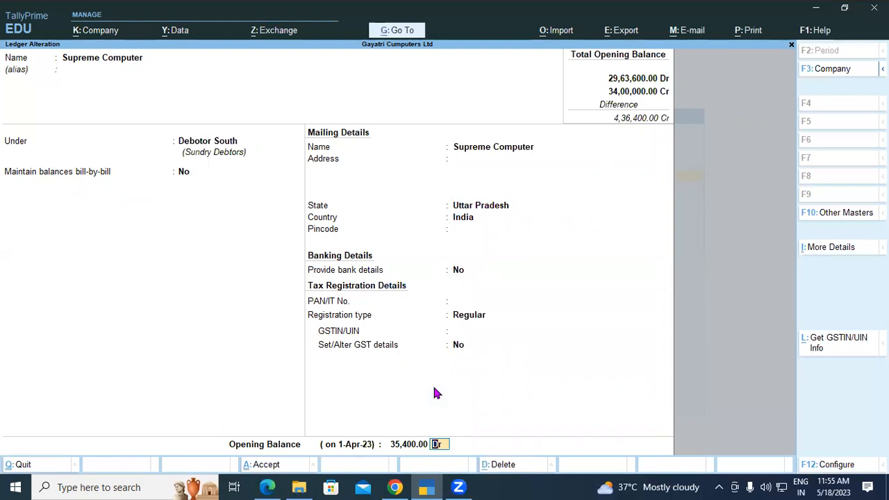
pyautogui.press('Return')
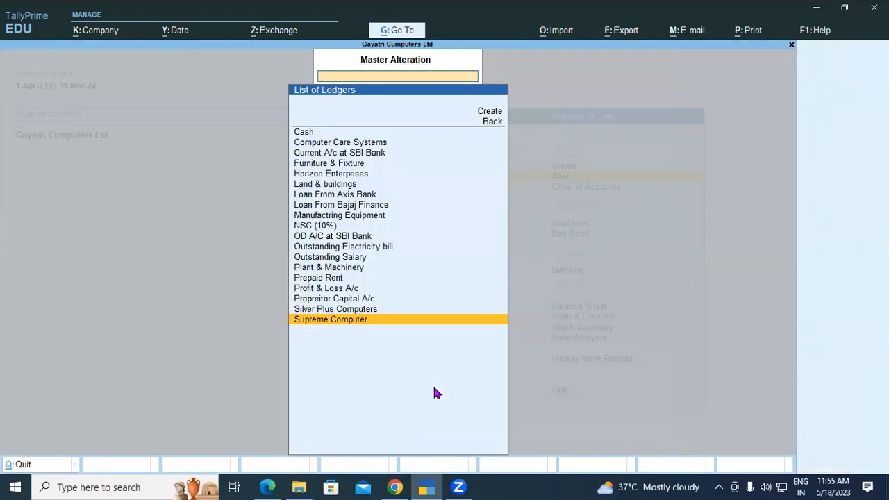
# Start a new ledger and name it Data Link Technologies, copying the name from the Debtors – North entries in the PDF
pyautogui.press('Escape')
pyautogui.press('Escape')
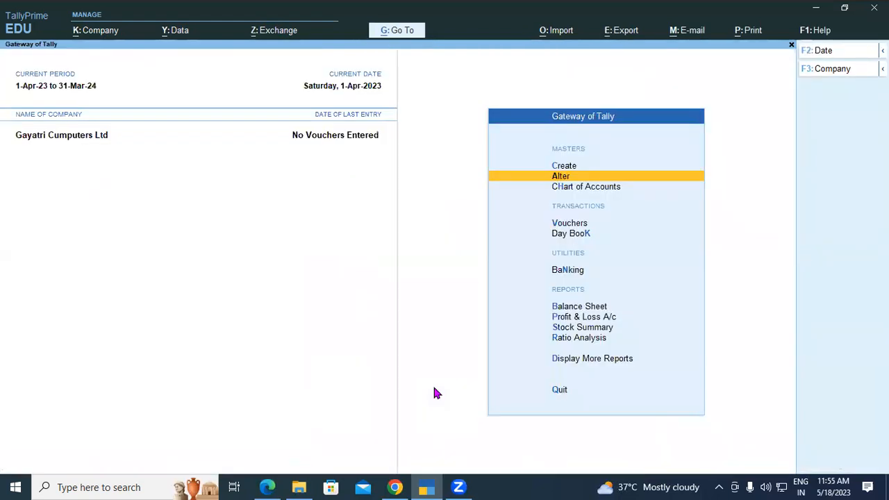
pyautogui.press('Up')
pyautogui.press('Return')
pyautogui.press('Down')
pyautogui.press('Return')
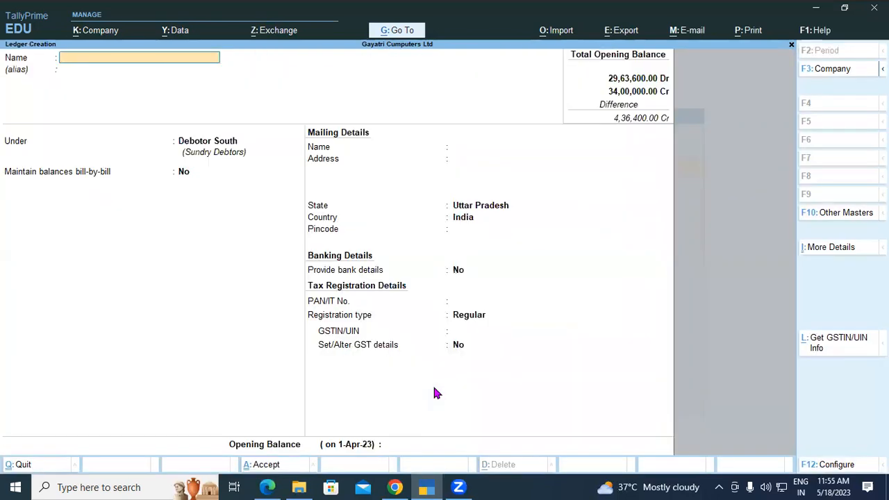
pyautogui.click(267, 487)
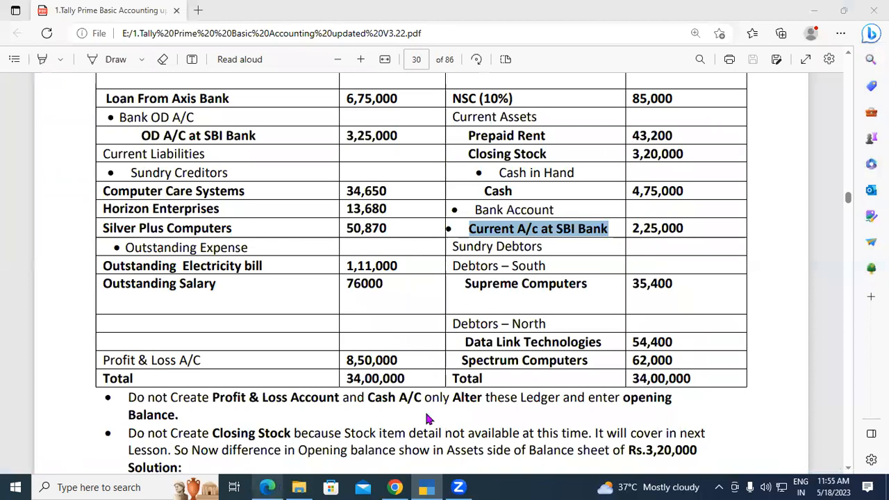
pyautogui.moveTo(467, 342); pyautogui.dragTo(592, 349)
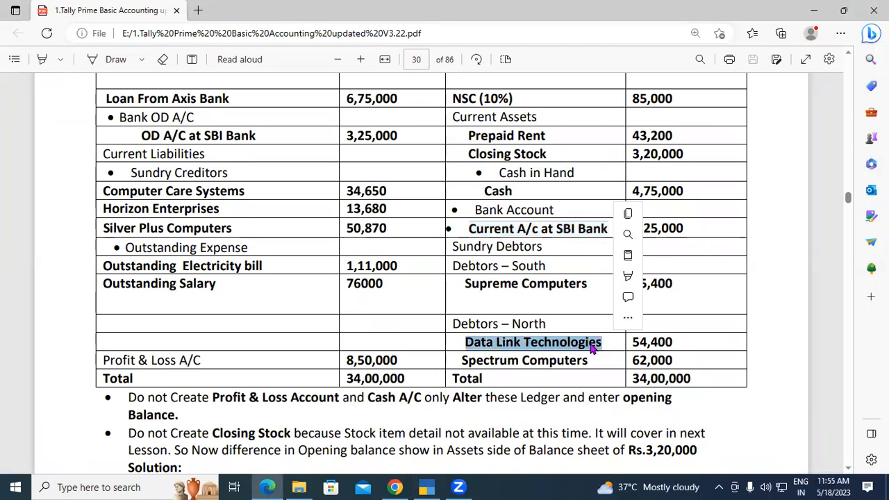
pyautogui.rightClick(517, 340)
pyautogui.click(556, 112)
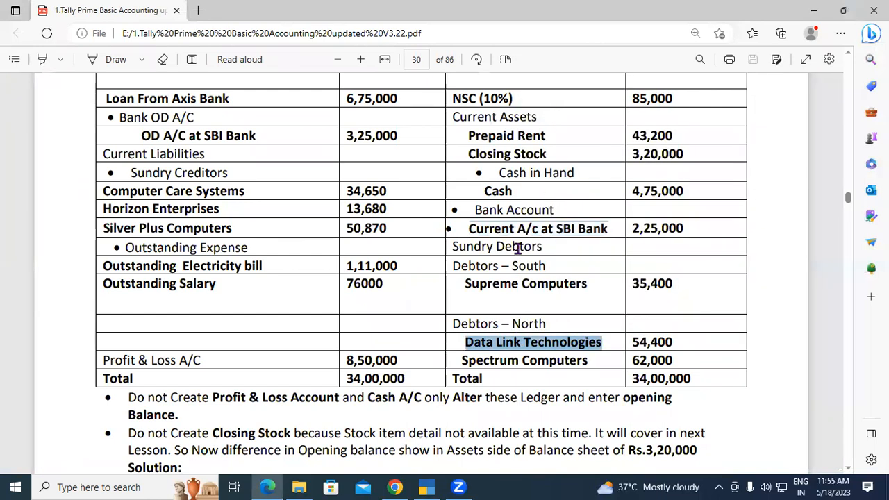
pyautogui.click(427, 487)
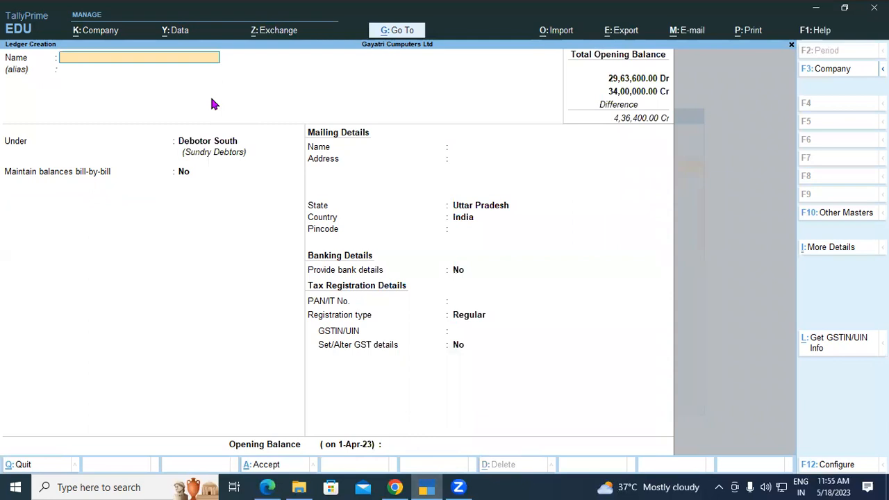
pyautogui.hotkey('ctrl', 'alt', 'v')
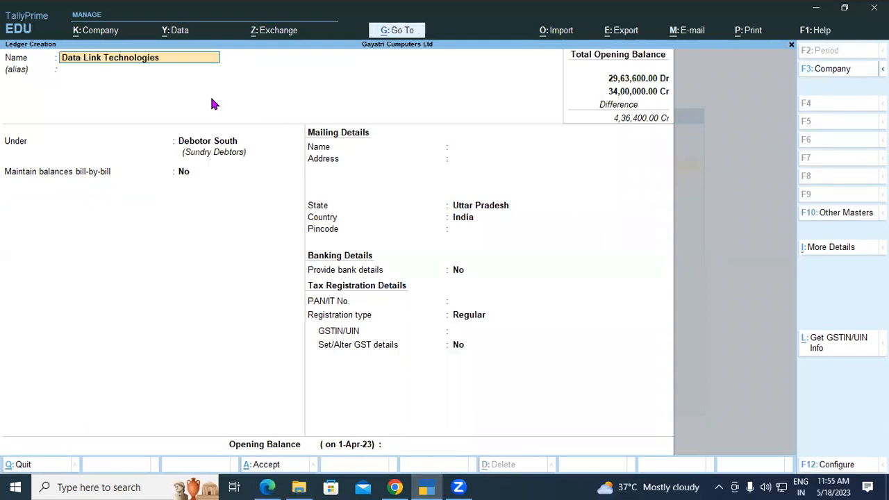
# Create a group named Debtor North under Sundry Debtors and assign the Data Link Technologies ledger to it
pyautogui.press('Return')
pyautogui.press('Return')
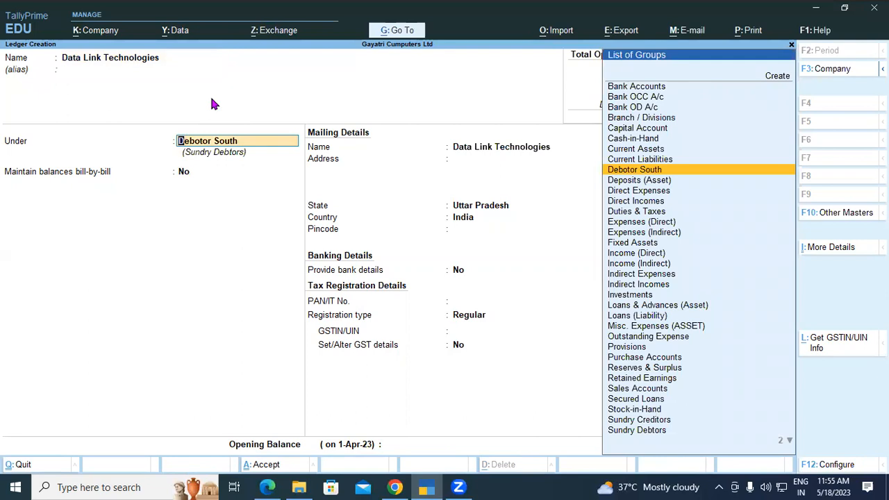
pyautogui.write('Deb')
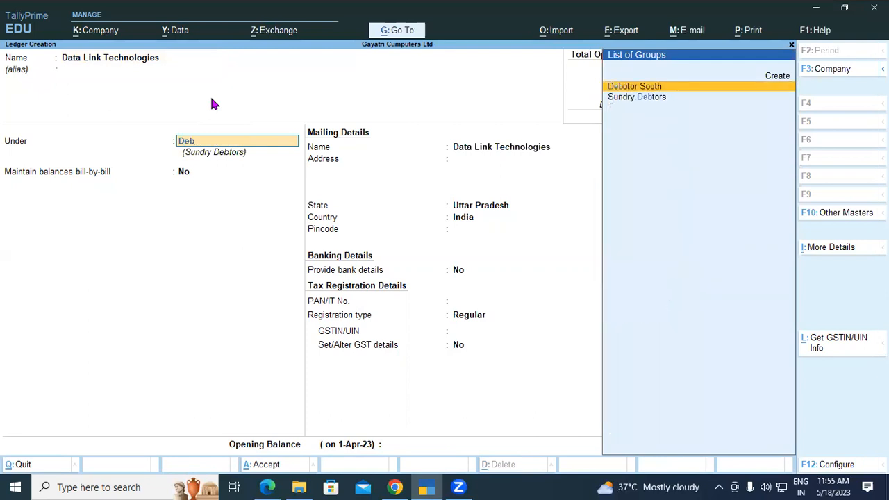
pyautogui.press('BackSpace')
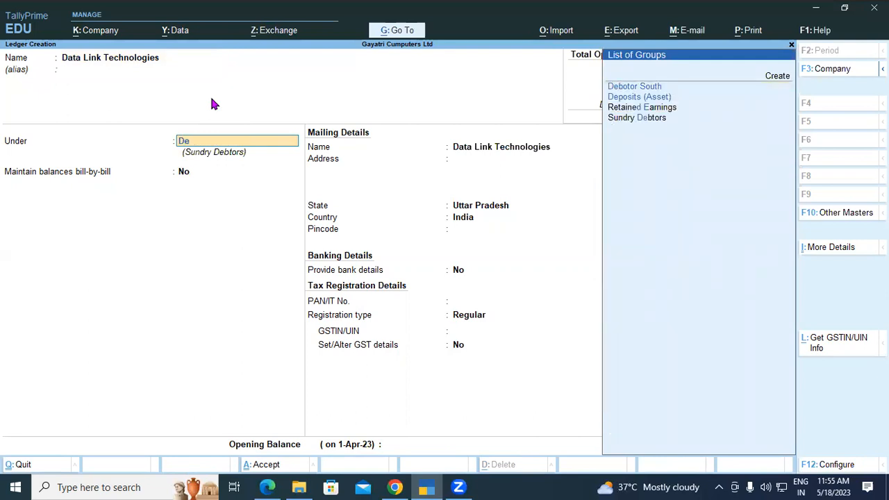
pyautogui.hotkey('alt', 'c')
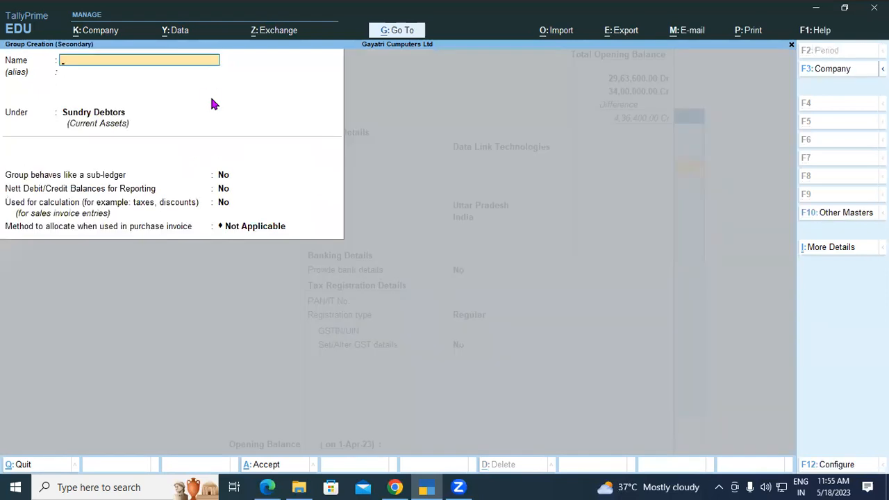
pyautogui.write('Debtor North')
pyautogui.press('Return')
pyautogui.press('Return')
pyautogui.press('Return')
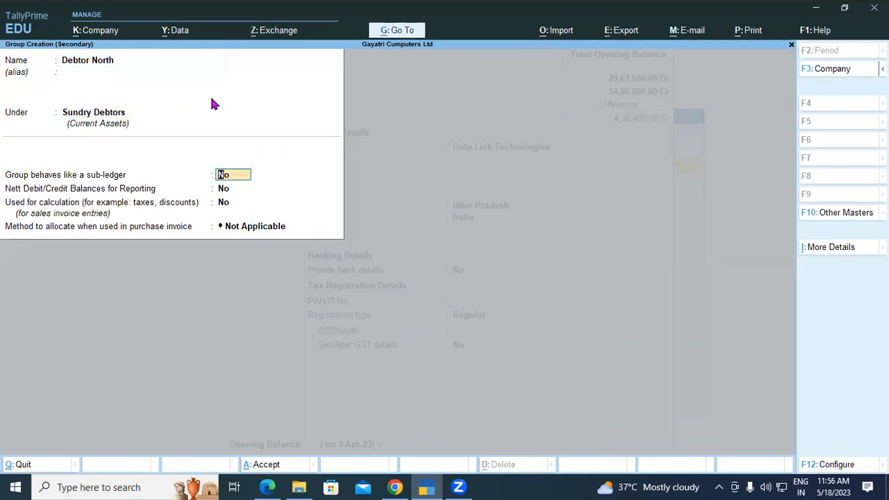
pyautogui.hotkey('ctrl', 'a')
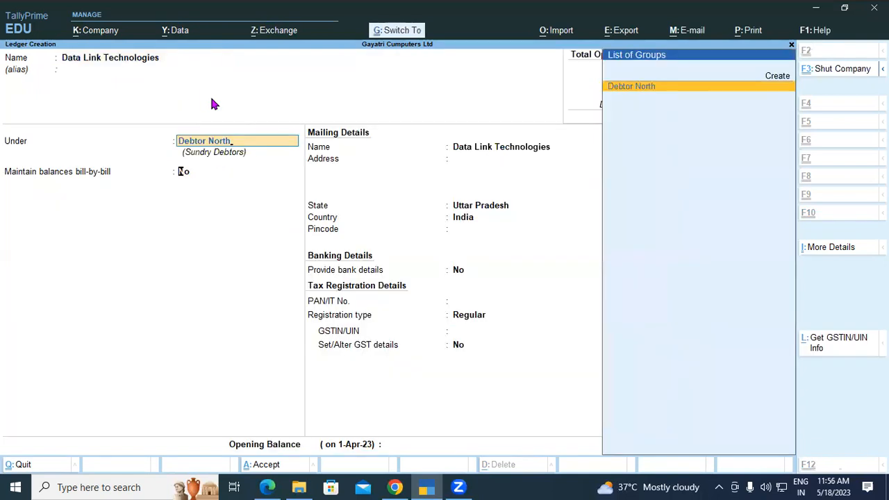
pyautogui.press('Return')
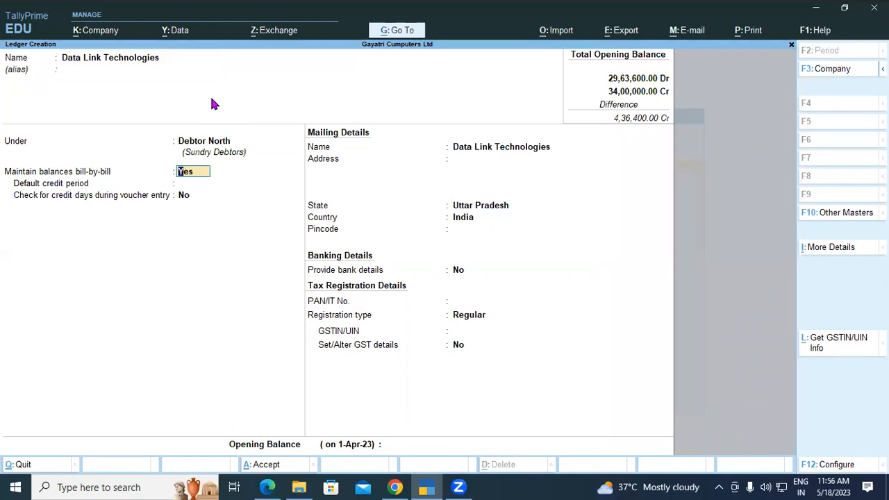
# Set Maintain balances bill-by-bill to No for Data Link Technologies, keeping its default mailing, banking and tax registration details
pyautogui.press('n')
pyautogui.press('Return')
pyautogui.press('Return')
pyautogui.press('Return')
pyautogui.press('Return')
pyautogui.press('Return')
pyautogui.press('Return')
pyautogui.press('Return')
pyautogui.press('Return')
pyautogui.press('Return')
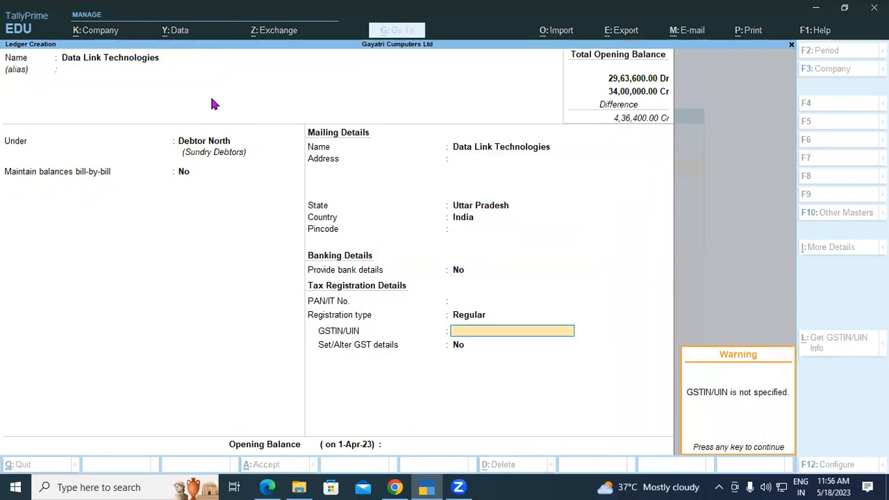
pyautogui.press('Return')
pyautogui.press('Return')
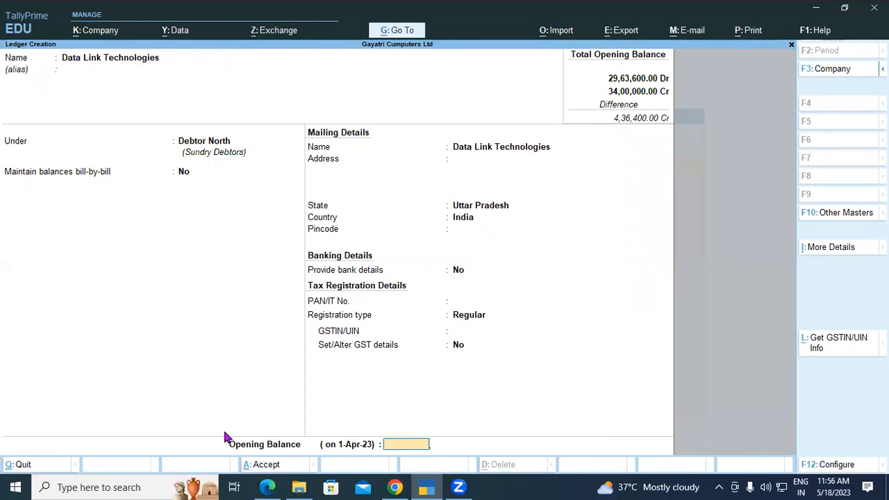
# Enter the PDF's opening balance of 54,400 Dr for Data Link Technologies and save the ledger
pyautogui.click(267, 487)
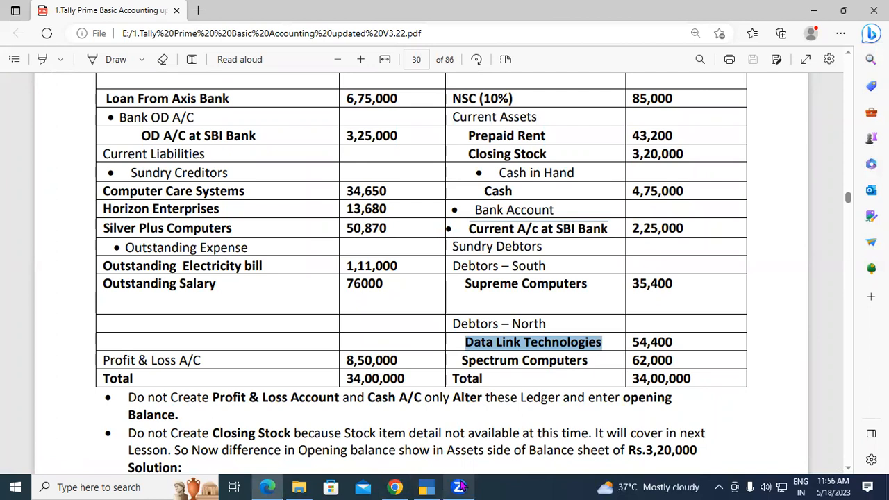
pyautogui.moveTo(427, 487)
pyautogui.click(424, 434)
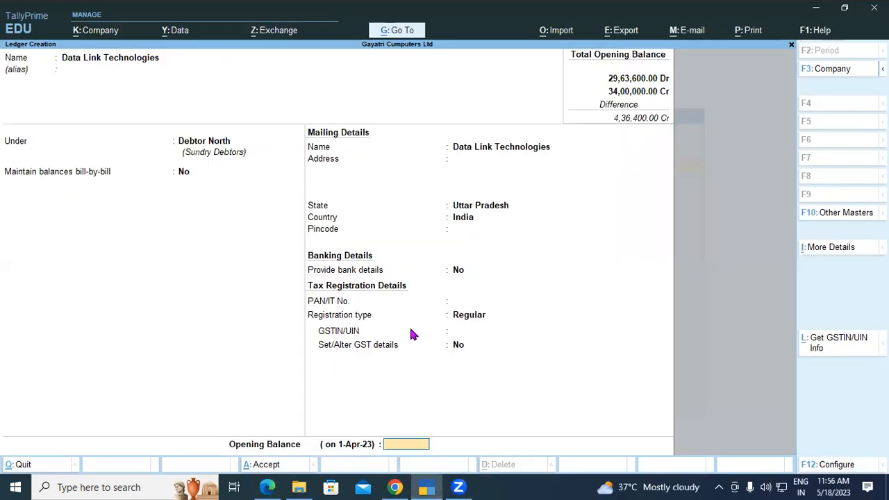
pyautogui.write('54000')
pyautogui.press('BackSpace')
pyautogui.press('BackSpace')
pyautogui.press('BackSpace')
pyautogui.write('400')
pyautogui.press('Return')
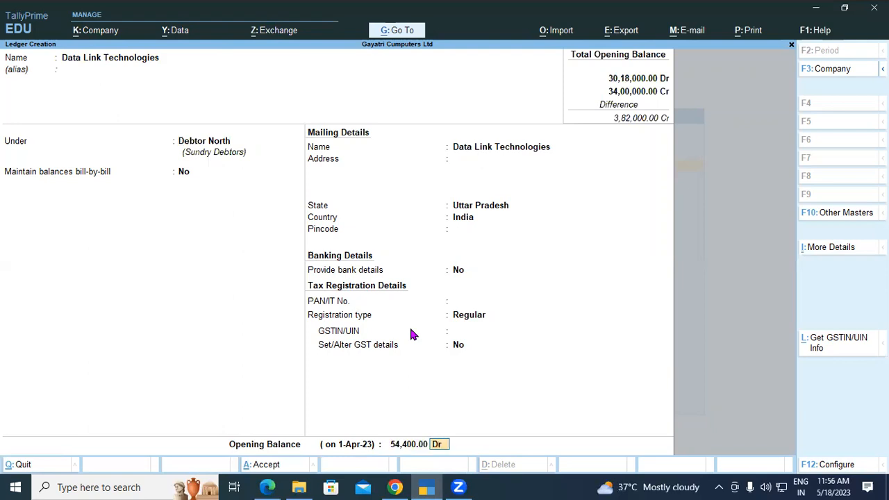
pyautogui.press('Return')
pyautogui.press('Return')
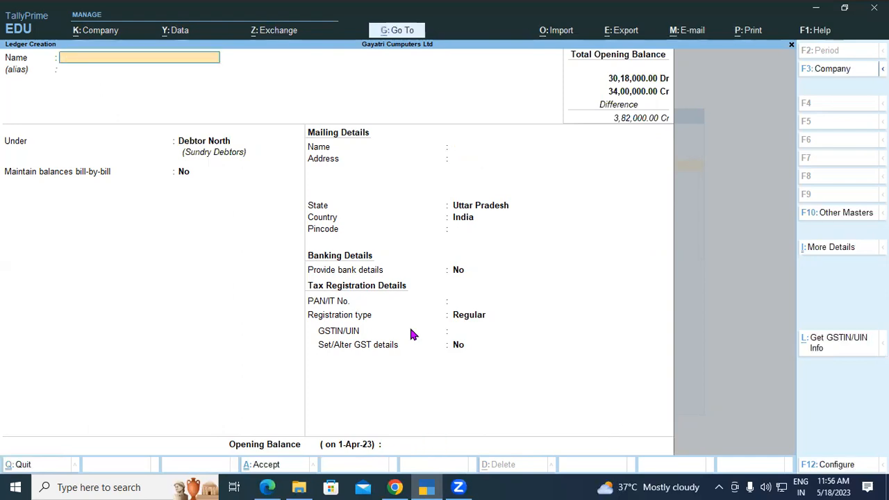
# Name the new ledger Spectrum Computers, copying the name from the Debtors – North entries in the PDF
pyautogui.click(276, 486)
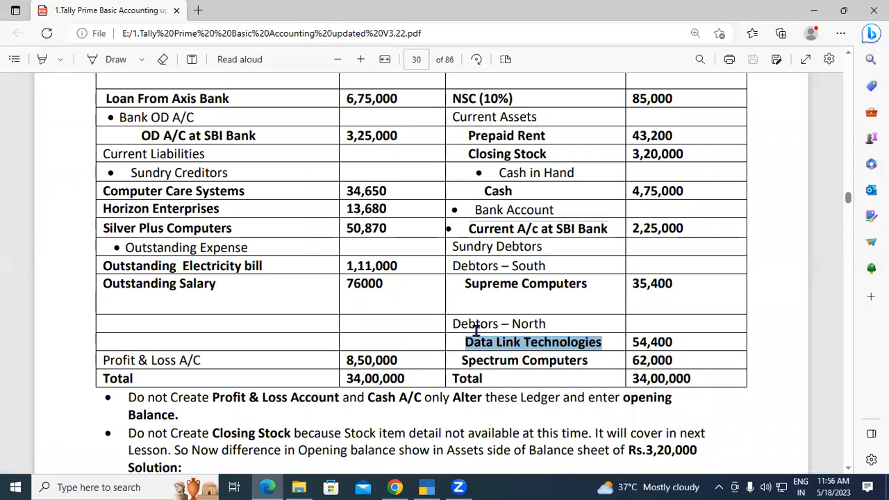
pyautogui.moveTo(462, 360); pyautogui.dragTo(591, 363)
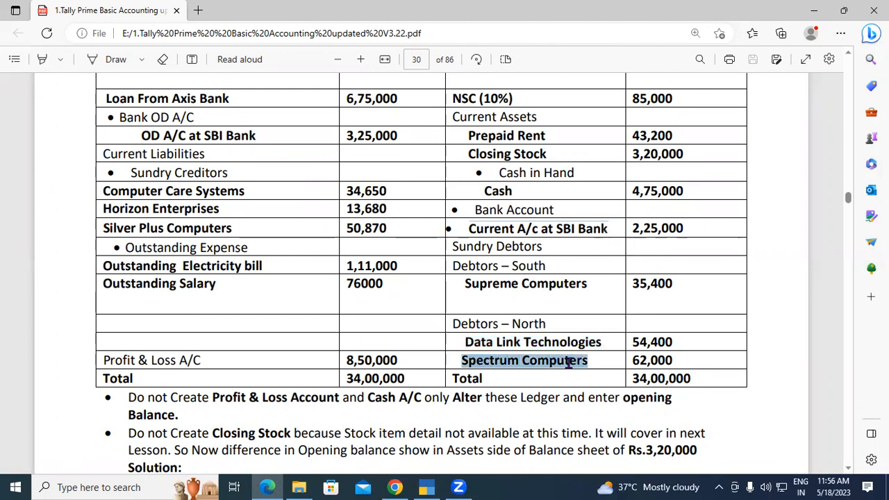
pyautogui.rightClick(573, 362)
pyautogui.click(610, 134)
pyautogui.click(427, 487)
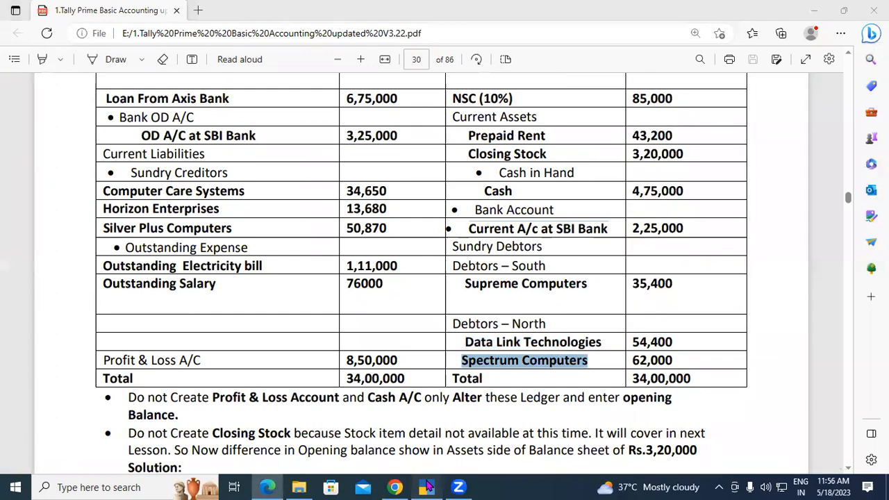
pyautogui.press('ctrl')
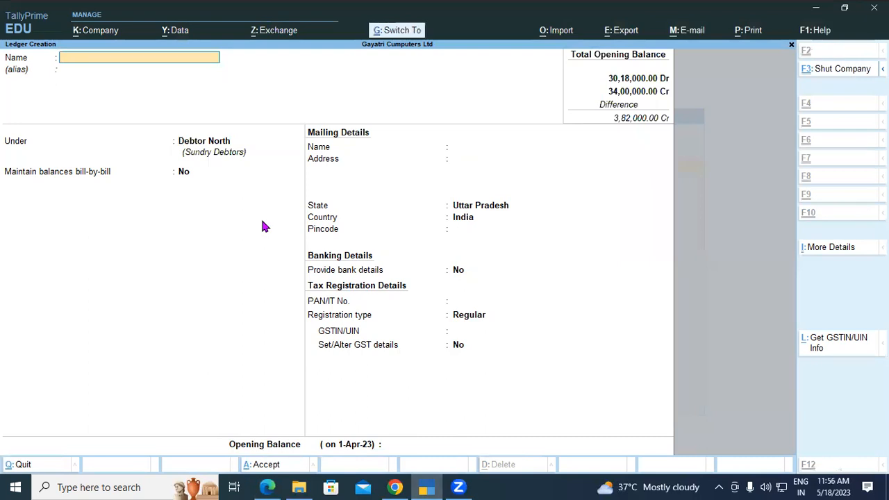
pyautogui.hotkey('ctrl', 'v')
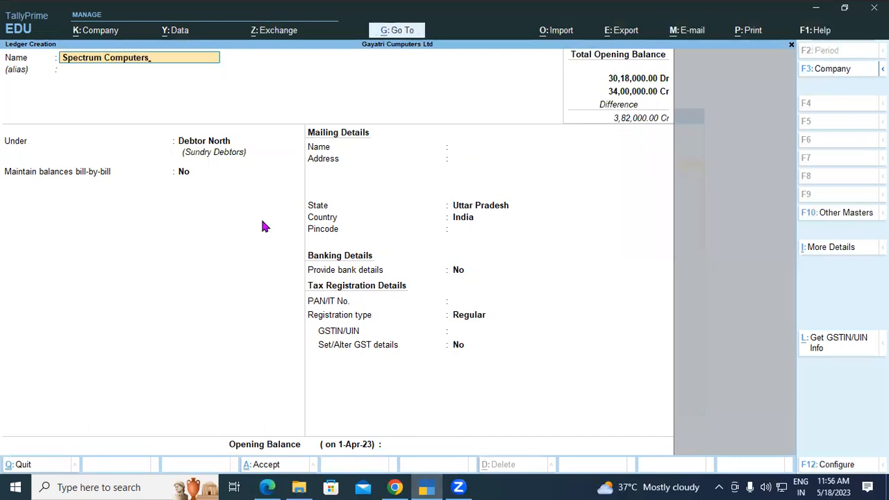
# Keep Spectrum Computers under Debtor North with its default details, leave the opening balance blank and save the ledger
pyautogui.press('Return')
pyautogui.press('Return')
pyautogui.press('Return')
pyautogui.press('Return')
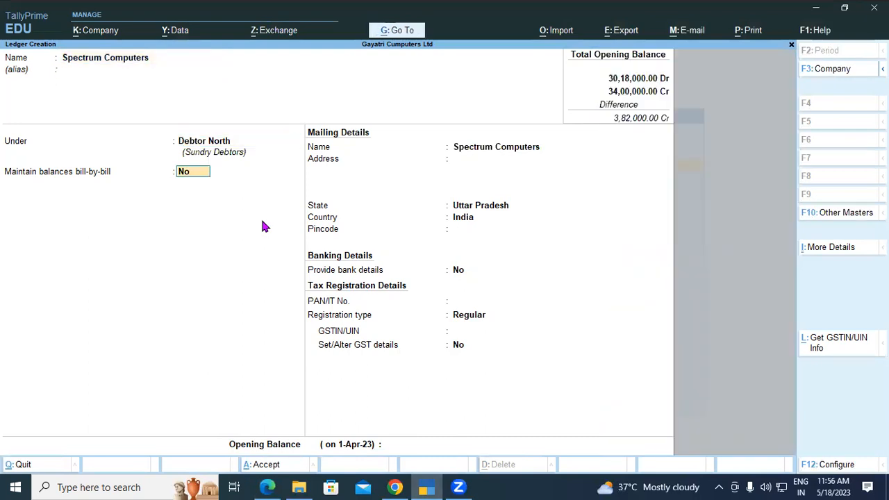
pyautogui.press('Return')
pyautogui.press('Return')
pyautogui.press('Return')
pyautogui.press('Return')
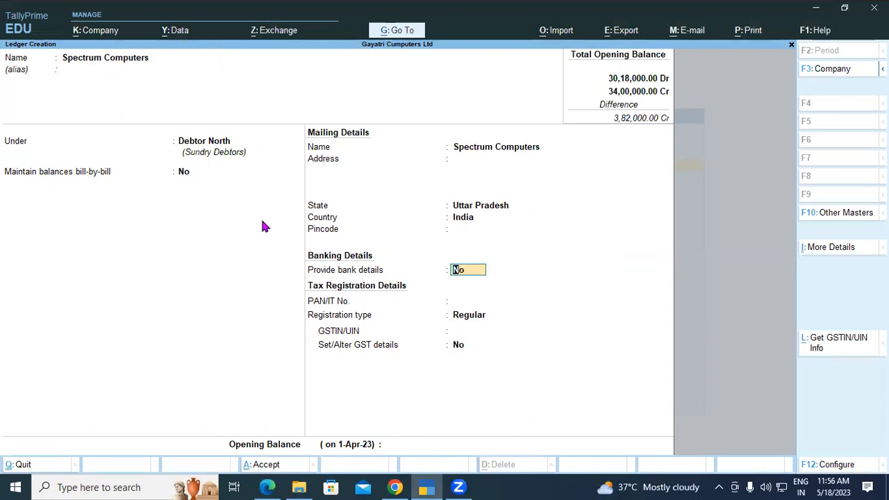
pyautogui.press('Return')
pyautogui.press('Return')
pyautogui.press('Return')
pyautogui.press('Return')
pyautogui.press('Return')
pyautogui.press('Return')
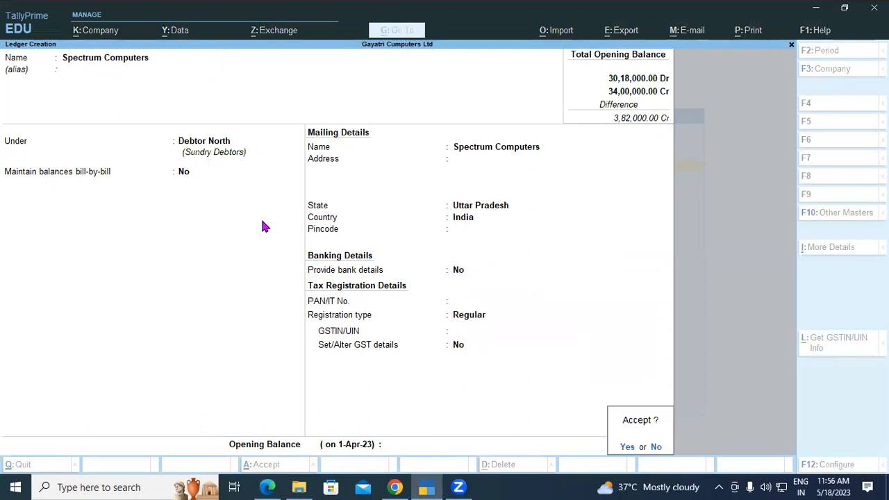
pyautogui.press('Return')
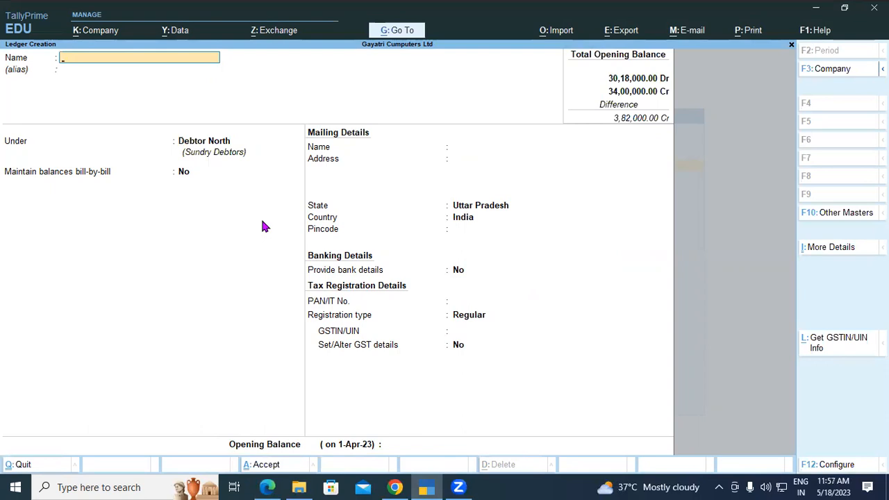
# Leave ledger creation and open the Spectrum Computers ledger for alteration
pyautogui.press('Escape')
pyautogui.press('Escape')
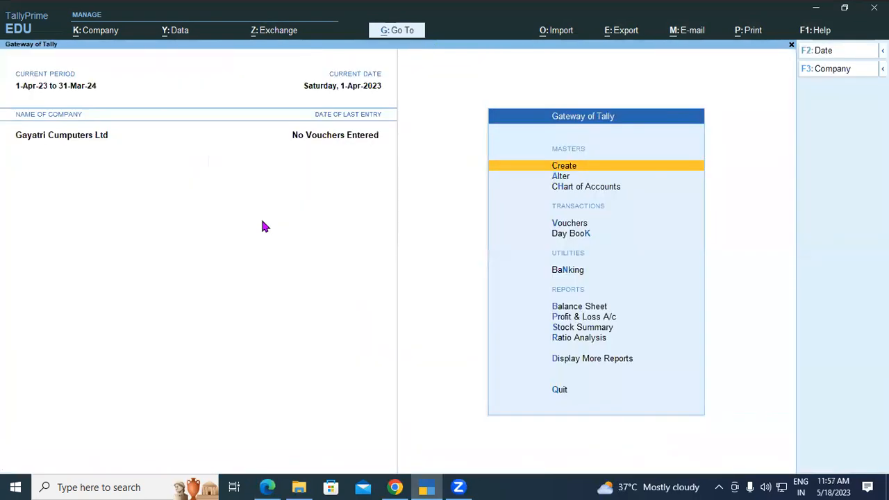
pyautogui.press('Down')
pyautogui.press('Return')
pyautogui.press('Down')
pyautogui.press('Return')
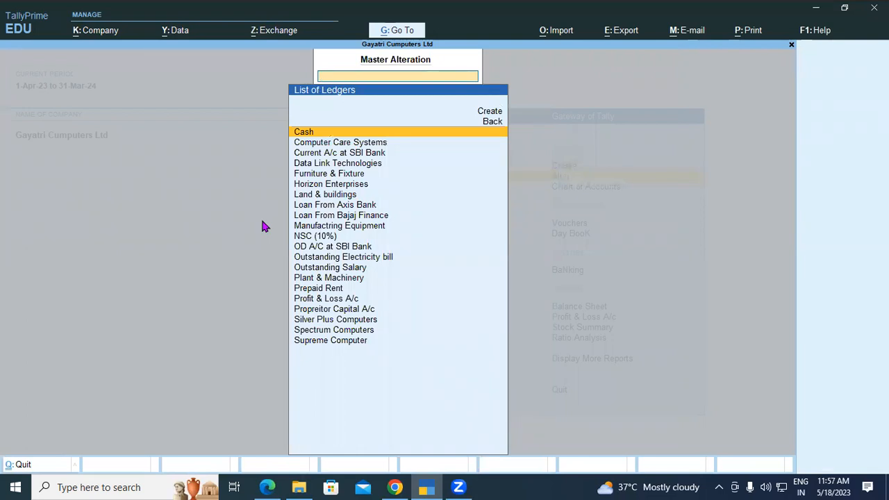
pyautogui.write('Spe')
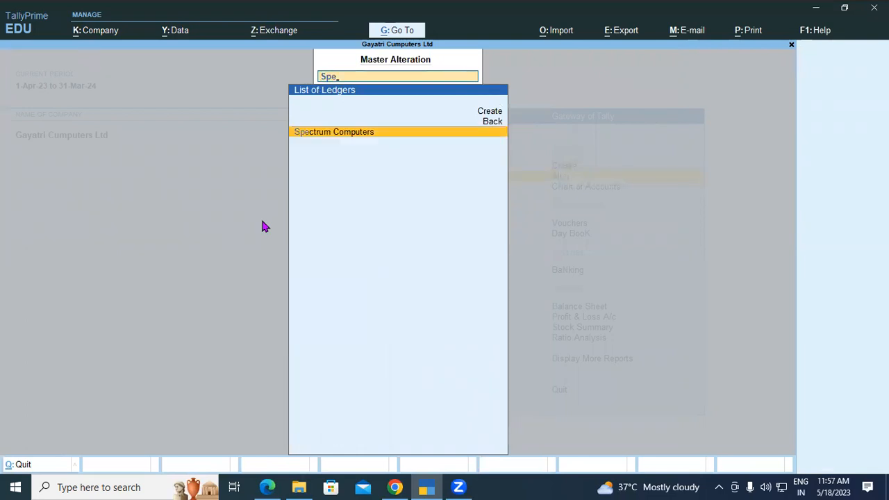
pyautogui.press('Return')
# Set the opening balance of Spectrum Computers to 62,000 Dr as in the PDF, save the ledger and leave alteration
pyautogui.press('Return')
pyautogui.press('Return')
pyautogui.press('Return')
pyautogui.press('Return')
pyautogui.press('Return')
pyautogui.press('Return')
pyautogui.press('Return')
pyautogui.press('Return')
pyautogui.press('Return')
pyautogui.press('Return')
pyautogui.press('Return')
pyautogui.press('Return')
pyautogui.press('Return')
pyautogui.press('Return')
pyautogui.press('Return')
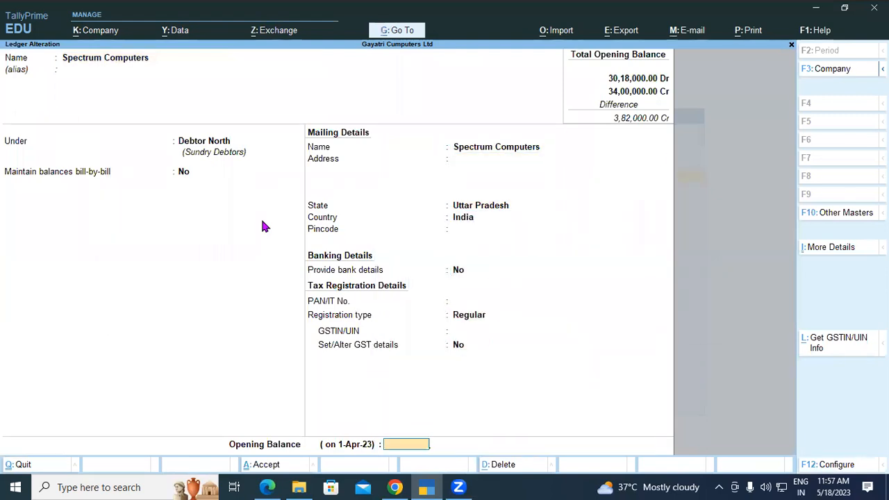
pyautogui.click(267, 488)
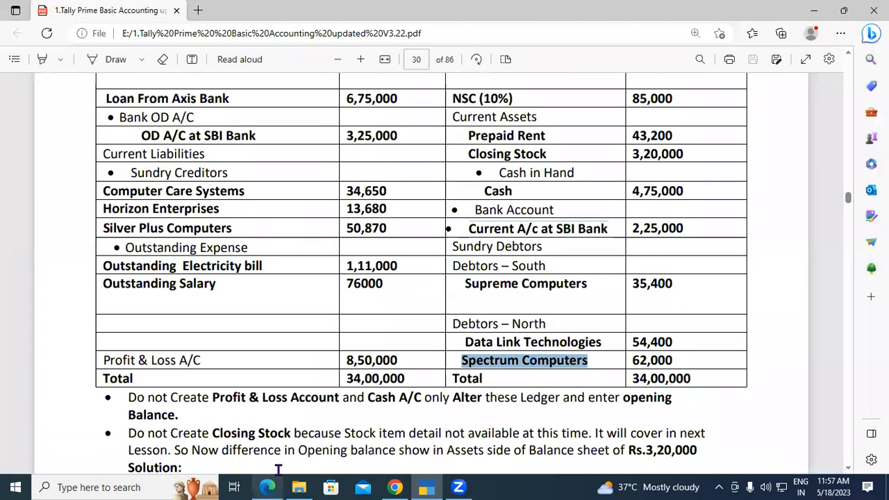
pyautogui.click(427, 487)
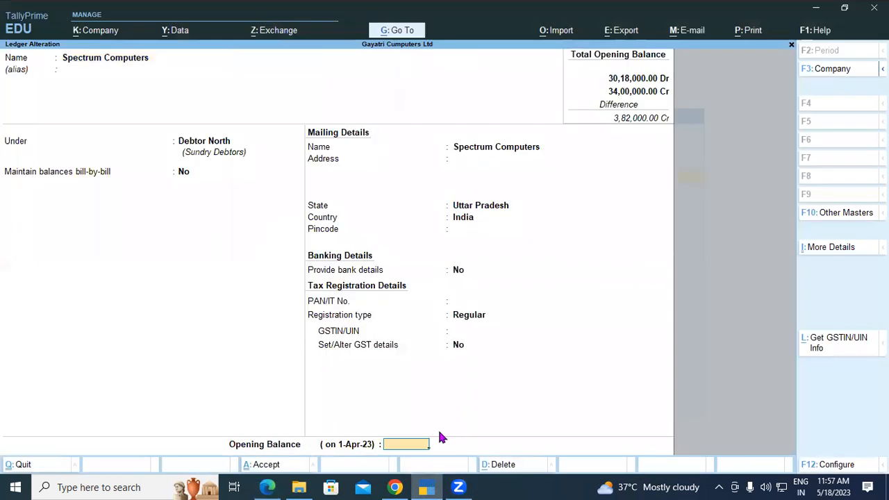
pyautogui.write('62,000')
pyautogui.press('Return')
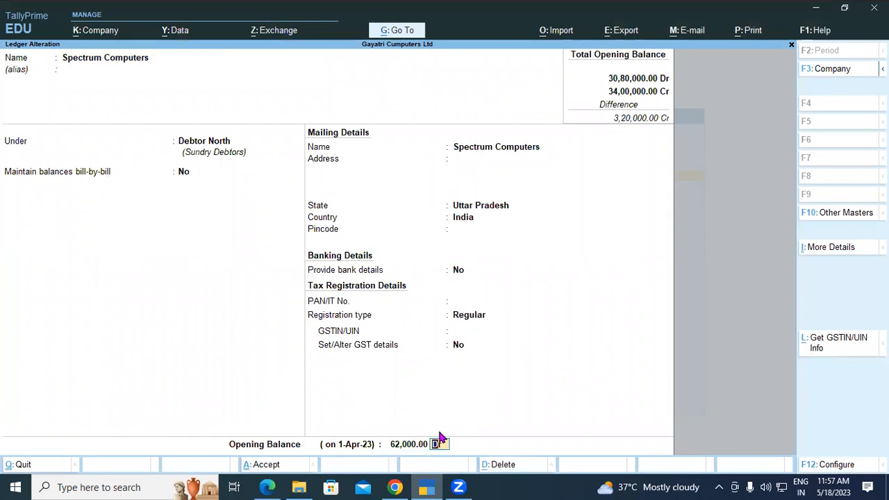
pyautogui.press('Return')
pyautogui.press('Return')
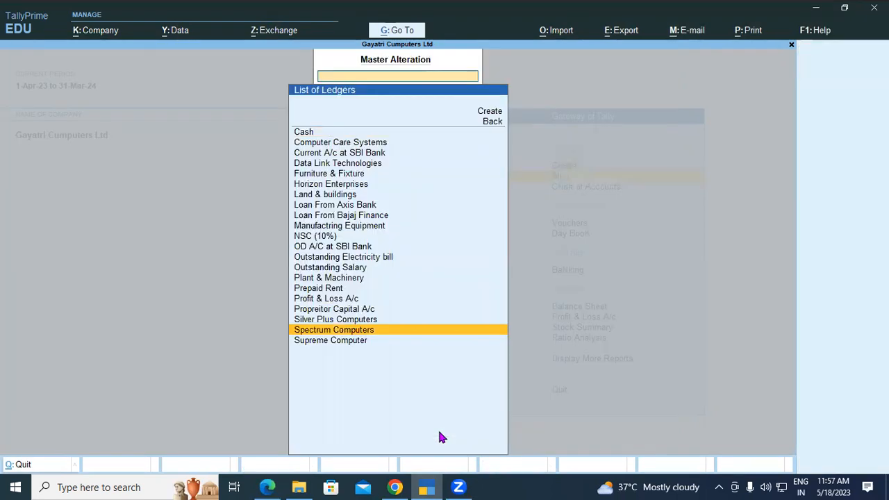
pyautogui.press('Escape')
pyautogui.press('Escape')
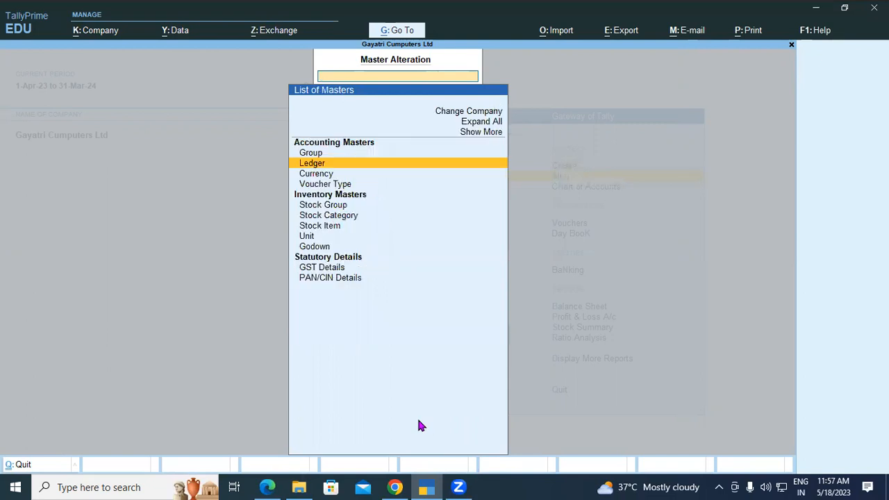
# Highlight the Closing Stock row in the PDF's balance sheet to check its amount, and return to TallyPrime
pyautogui.click(267, 487)
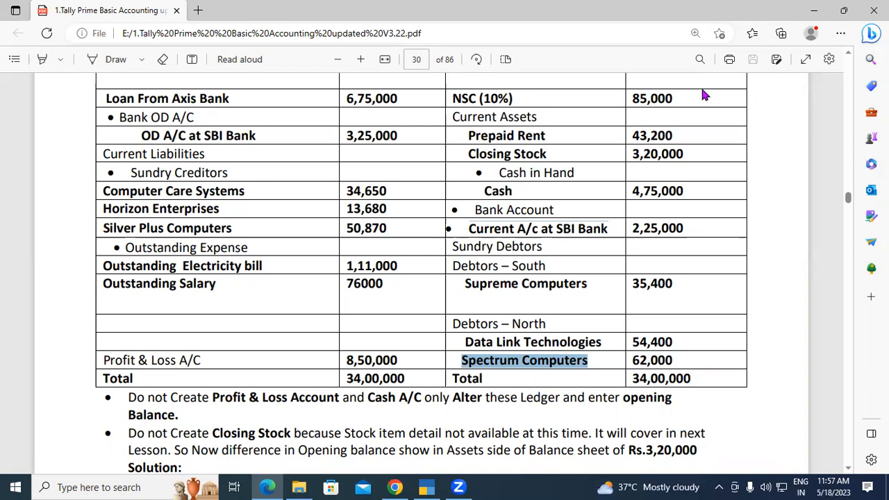
pyautogui.moveTo(466, 154); pyautogui.dragTo(693, 162)
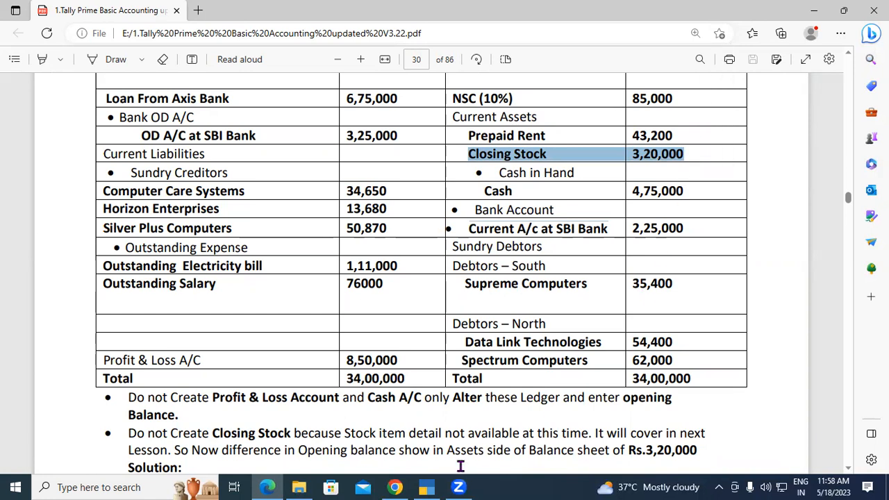
pyautogui.click(428, 487)
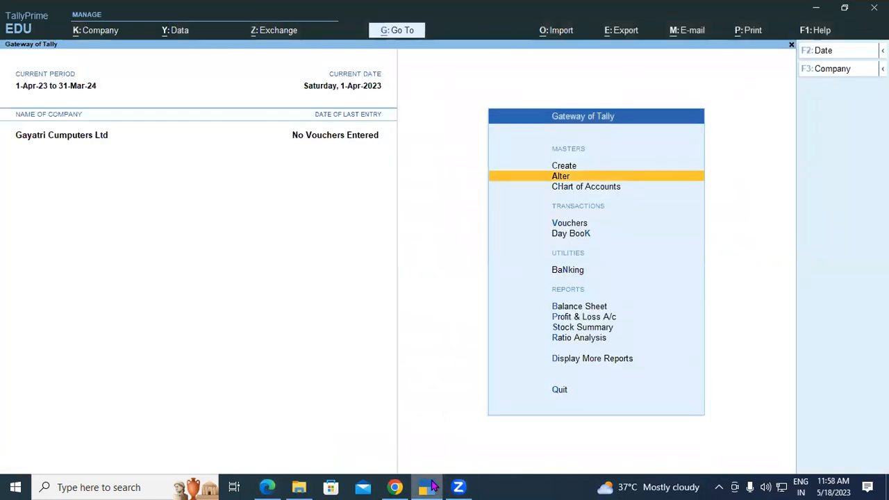
# Open the company's Balance Sheet report and expand it to the detailed view
pyautogui.press('Up')
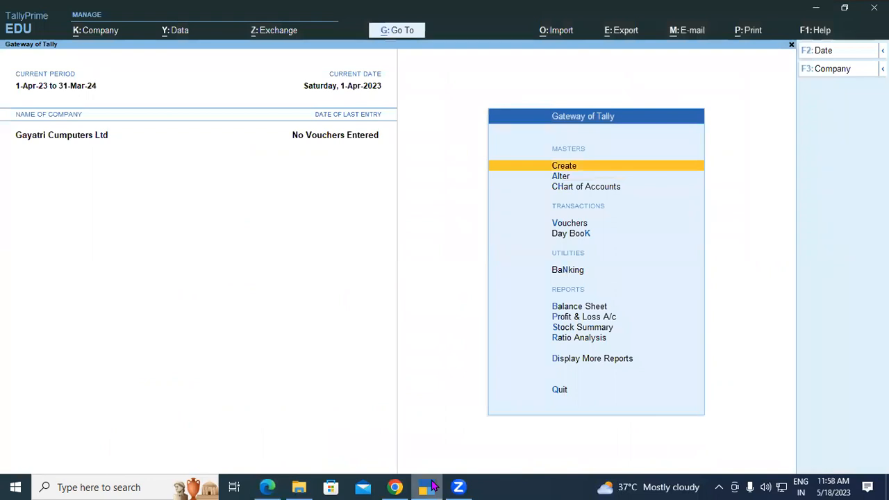
pyautogui.press('Down')
pyautogui.press('Down')
pyautogui.press('Down')
pyautogui.press('Down')
pyautogui.press('Down')
pyautogui.press('Down')
pyautogui.press('Down')
pyautogui.press('Down')
pyautogui.press('Up')
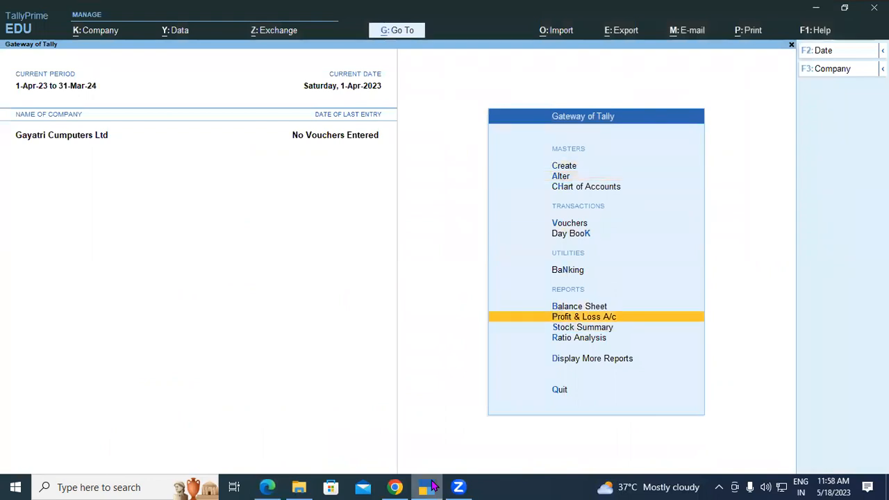
pyautogui.press('Up')
pyautogui.press('Return')
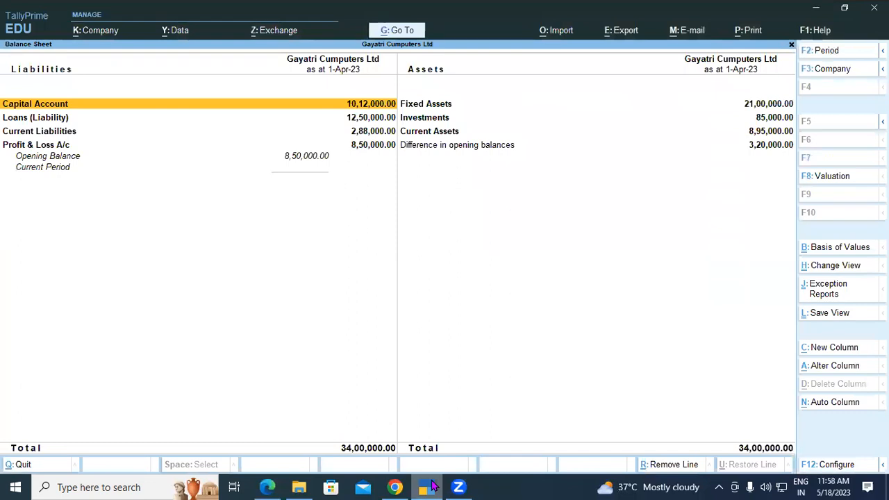
pyautogui.press('alt')
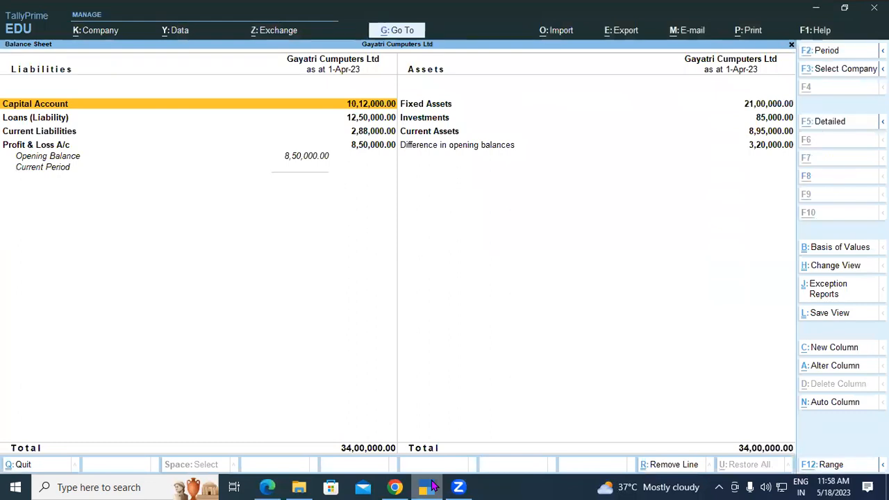
pyautogui.hotkey('alt', 'F5')
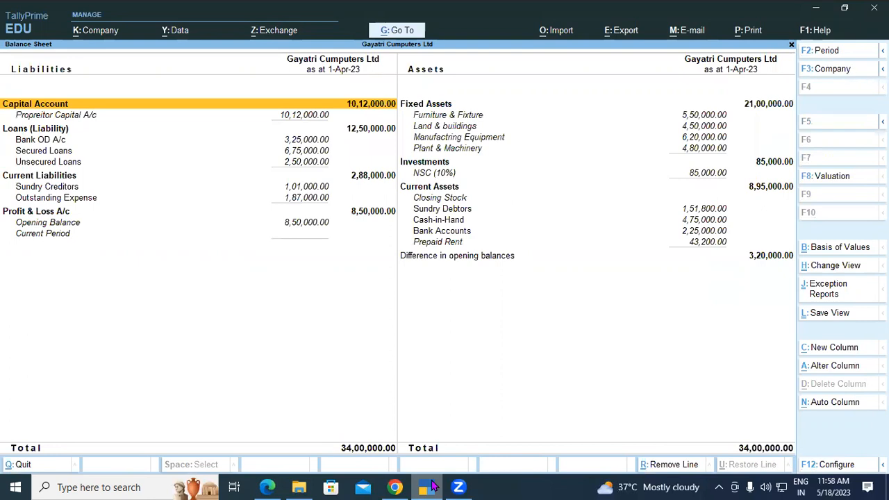